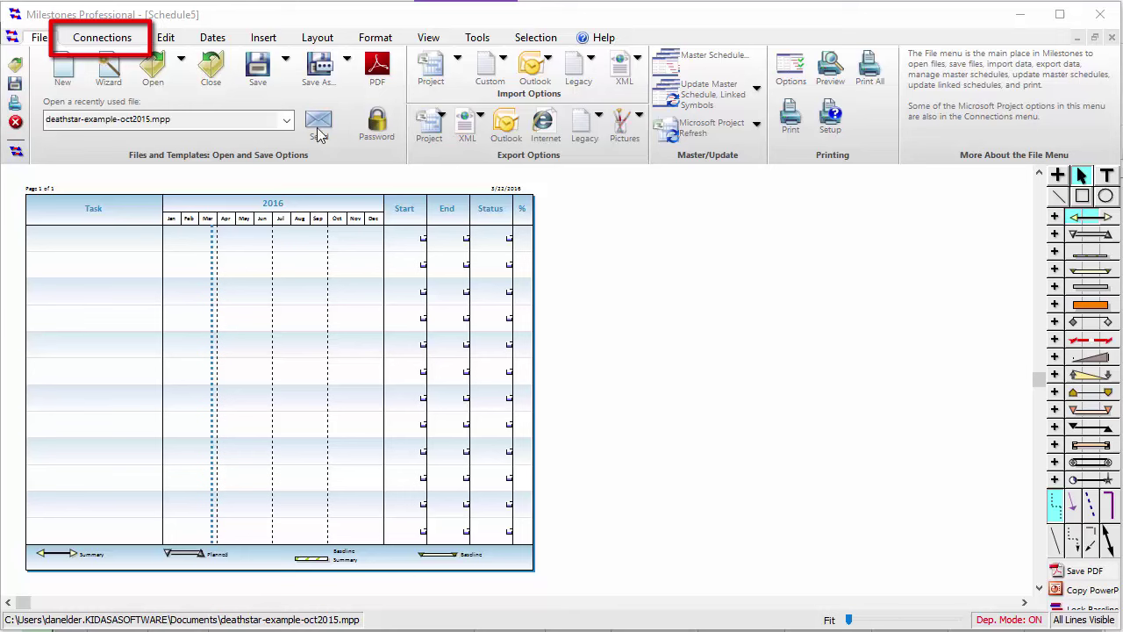
Start creating a report from Microsoft Project using the file deathstar-example-oct2015.mpp in Documents.
{"action": "left_click", "coordinate": [127, 40]}
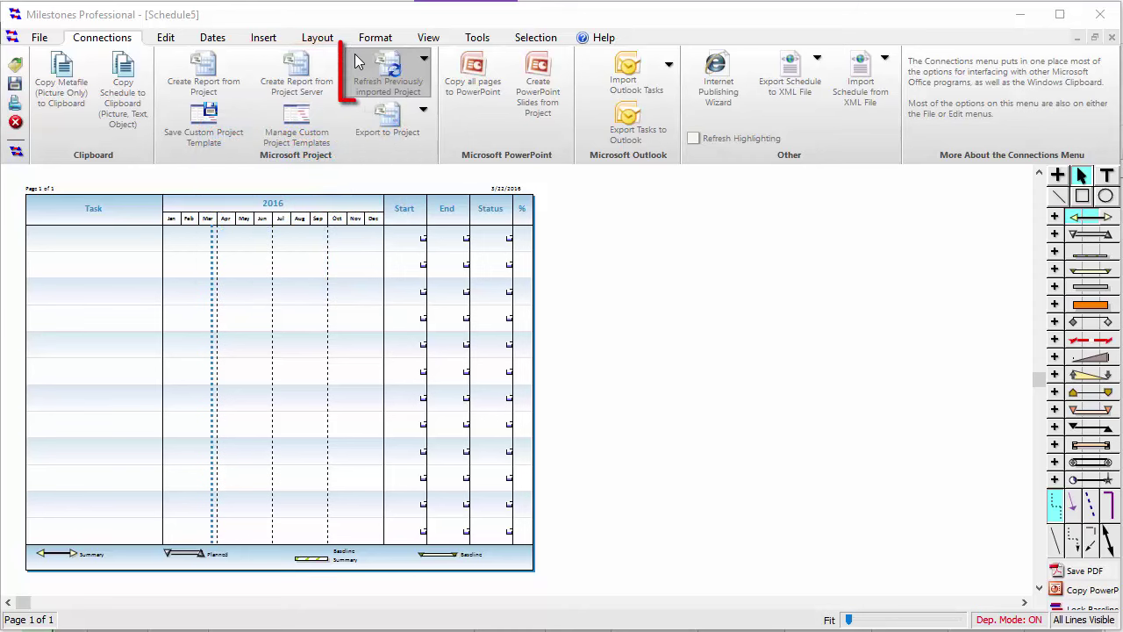
{"action": "left_click", "coordinate": [233, 85]}
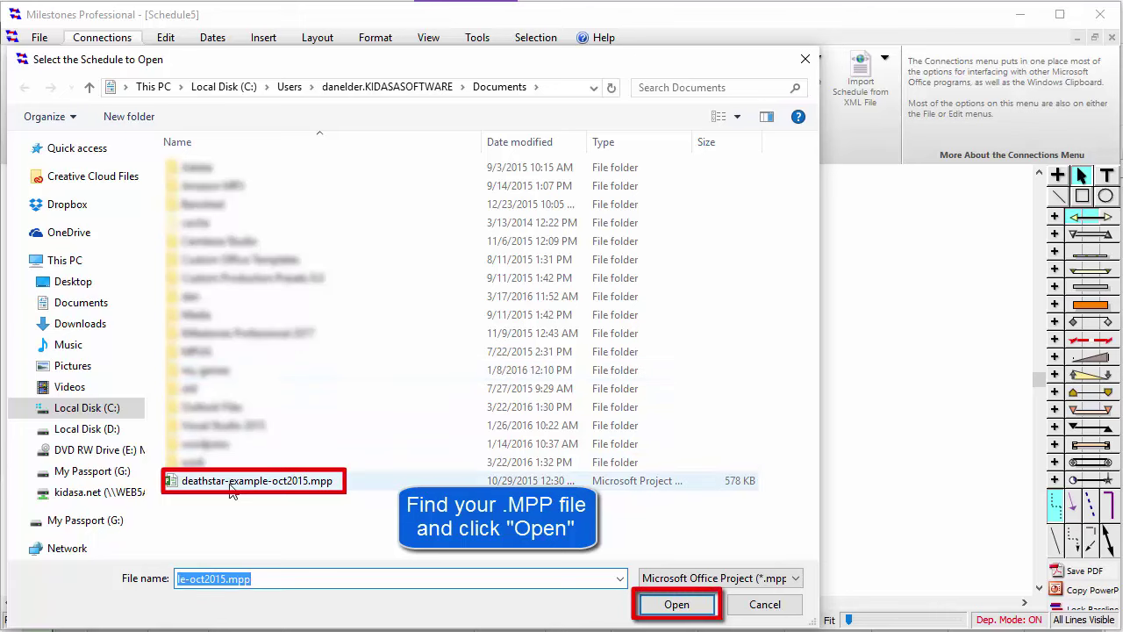
{"action": "left_click", "coordinate": [281, 482]}
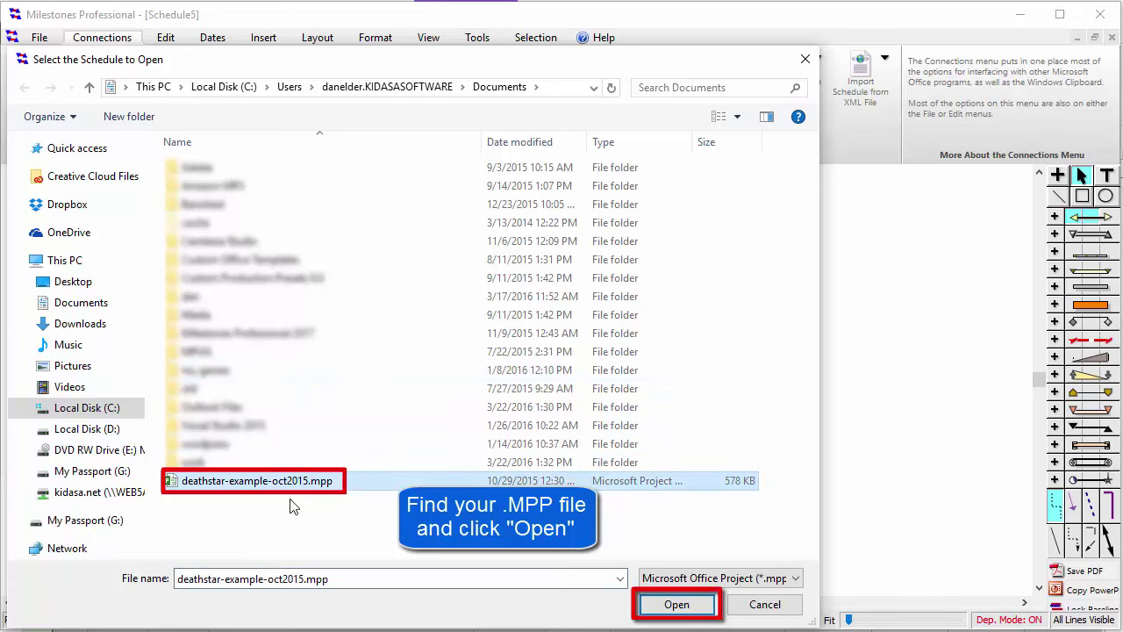
{"action": "left_click", "coordinate": [677, 604]}
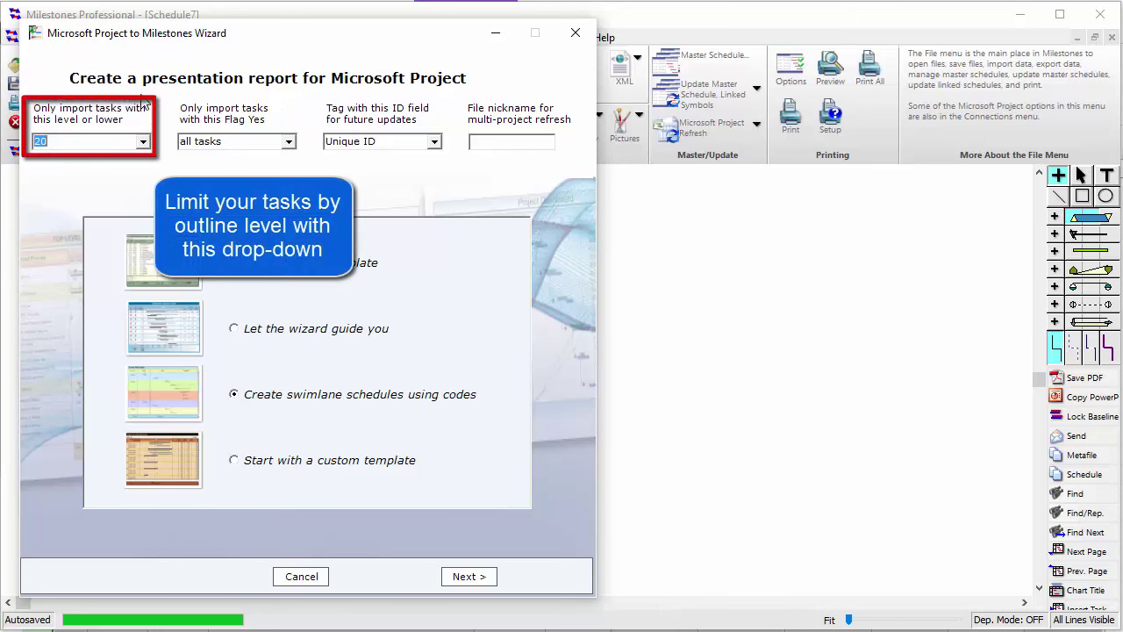
Try limiting the imported tasks to outline level 1, and set the limit back to 20.
{"action": "left_click", "coordinate": [143, 143]}
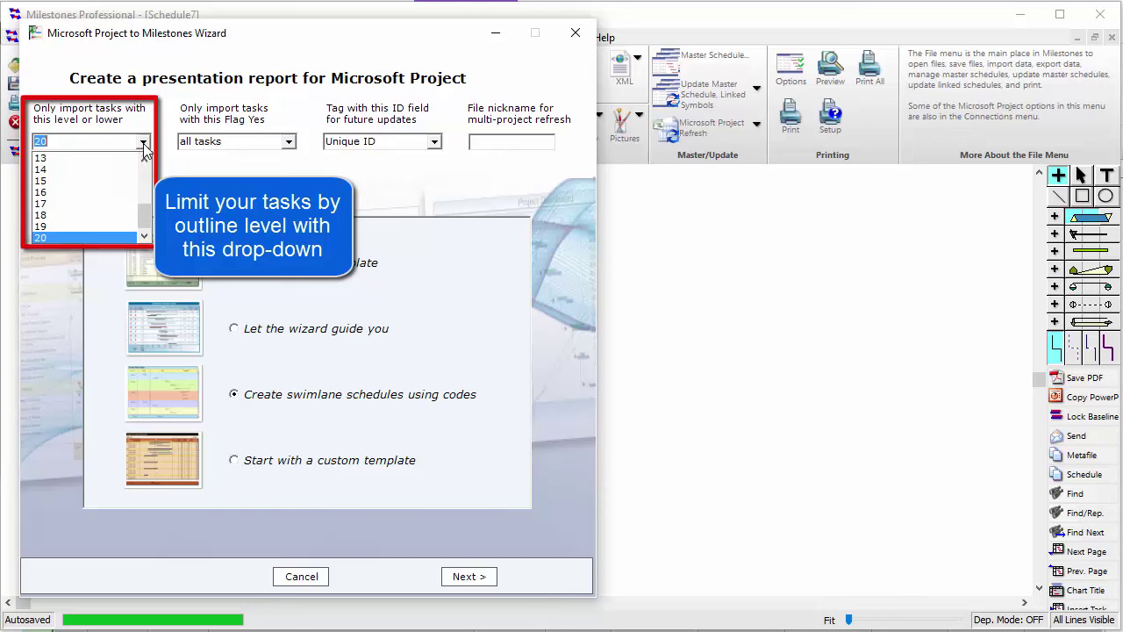
{"action": "left_click_drag", "start_coordinate": [144, 182], "coordinate": [145, 163]}
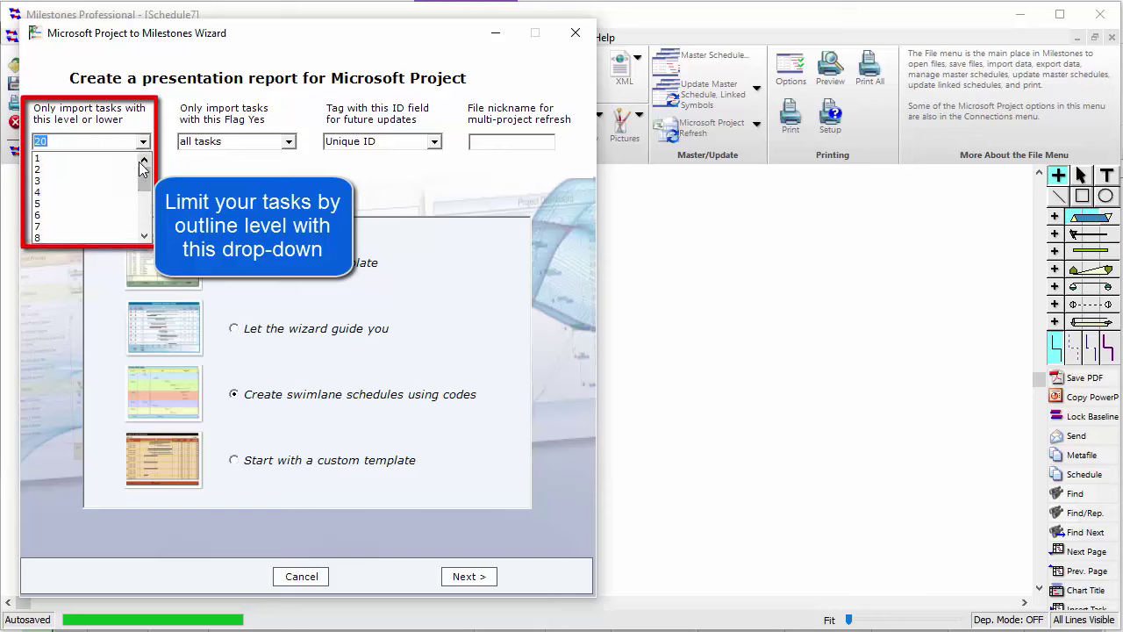
{"action": "left_click", "coordinate": [104, 160]}
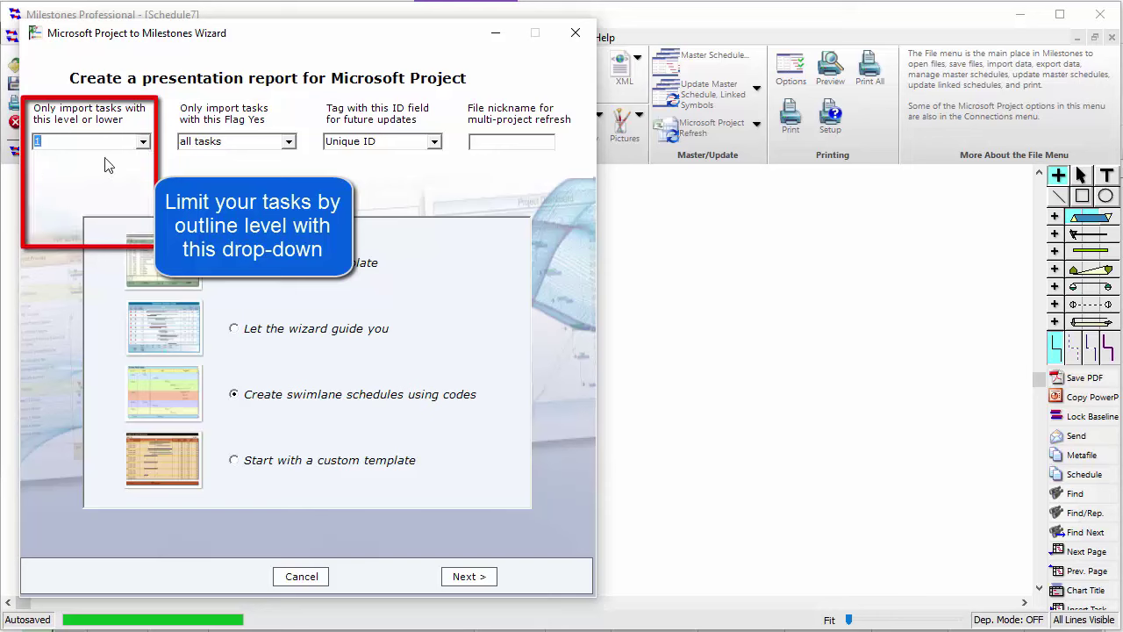
{"action": "left_click", "coordinate": [143, 142]}
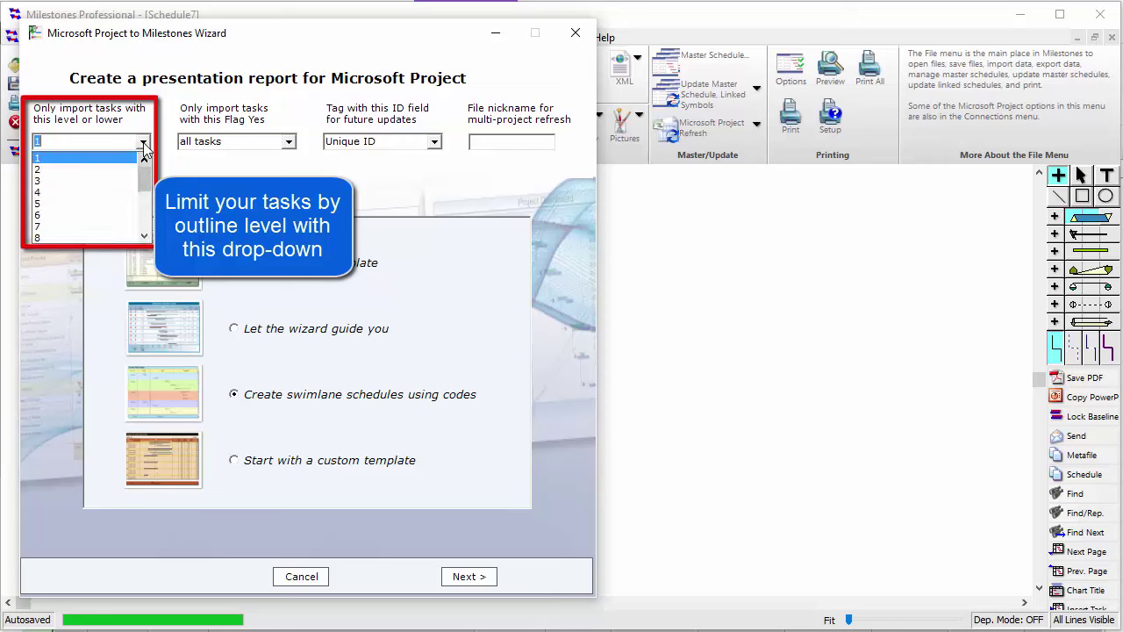
{"action": "scroll", "coordinate": [145, 219], "scroll_direction": "down", "scroll_amount": 4}
{"action": "left_click", "coordinate": [105, 237]}
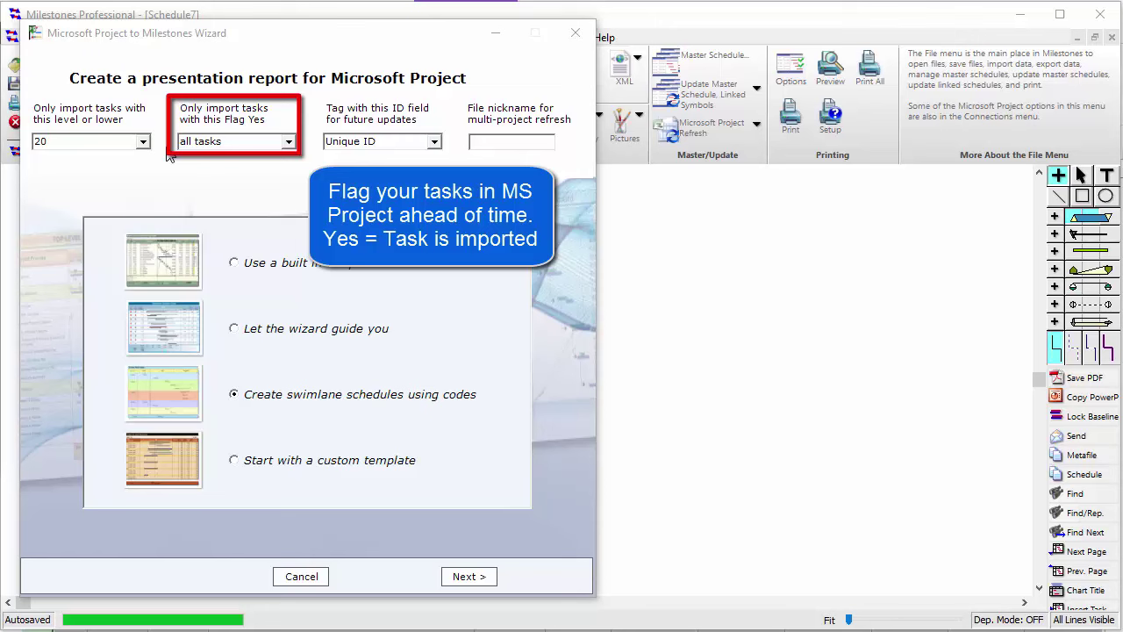
Review the available task flag filters, the ID field choices for future updates, and the file nickname field.
{"action": "left_click", "coordinate": [289, 143]}
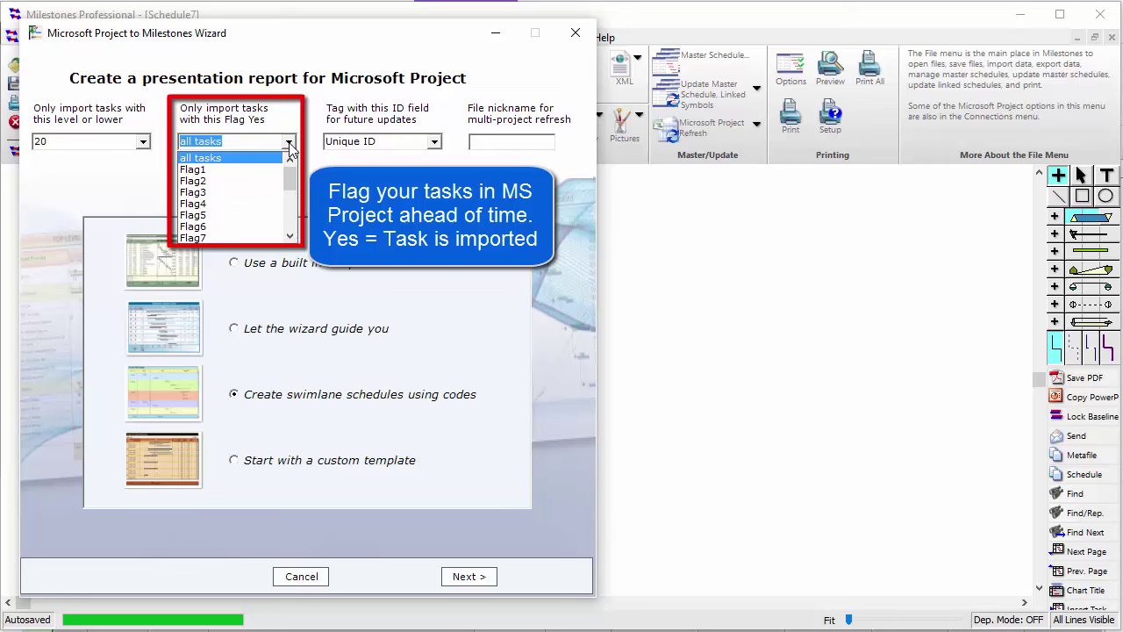
{"action": "left_click", "coordinate": [289, 147]}
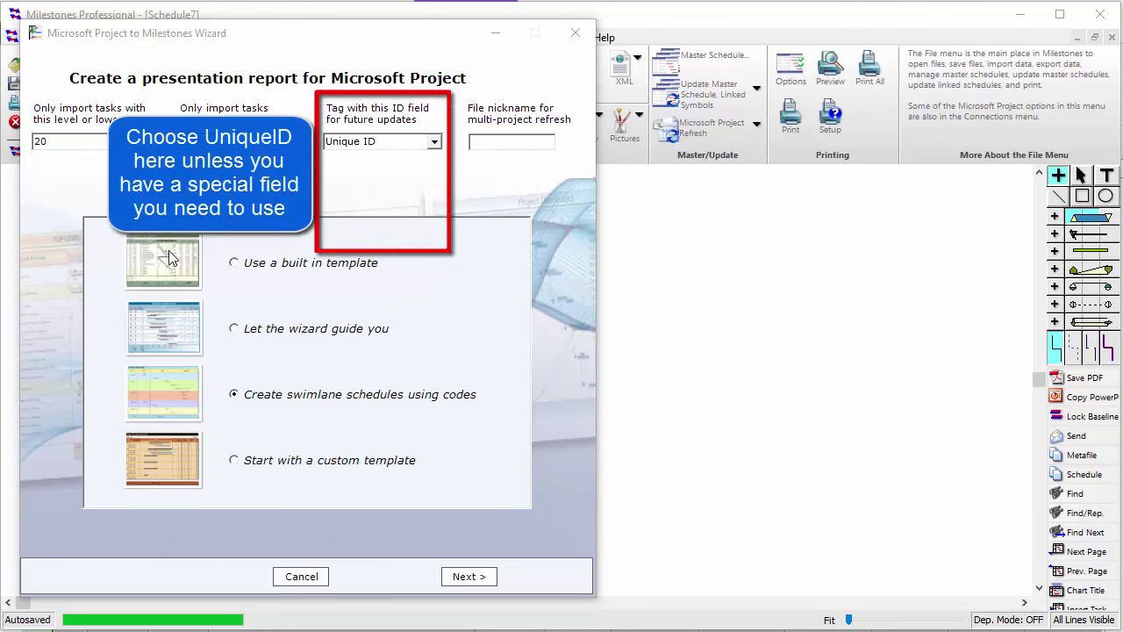
{"action": "left_click", "coordinate": [433, 143]}
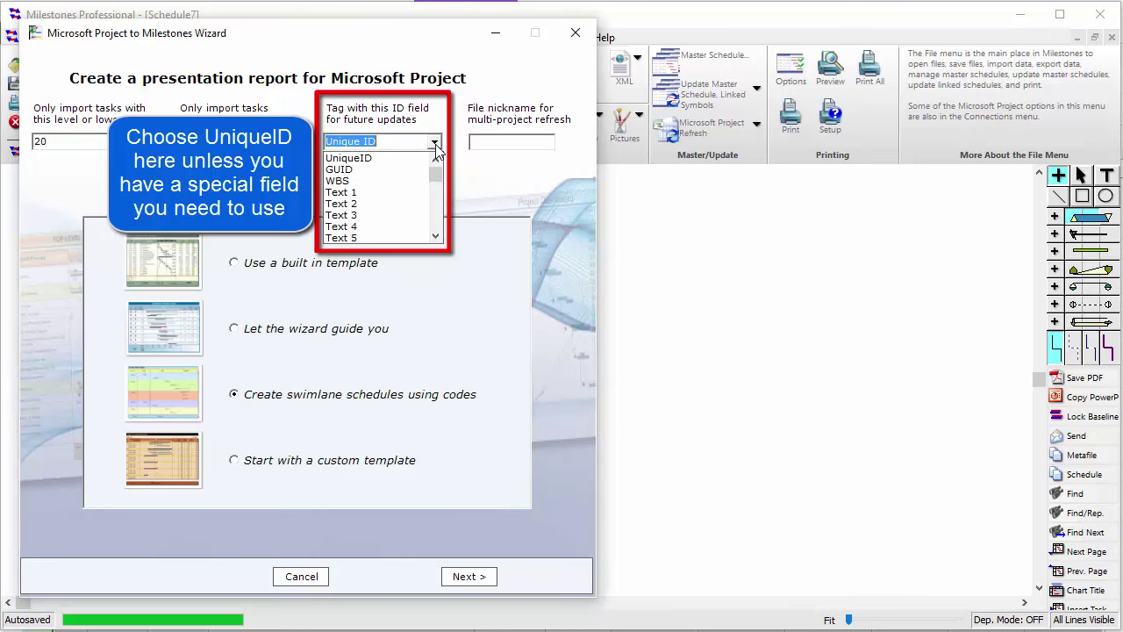
{"action": "left_click", "coordinate": [434, 144]}
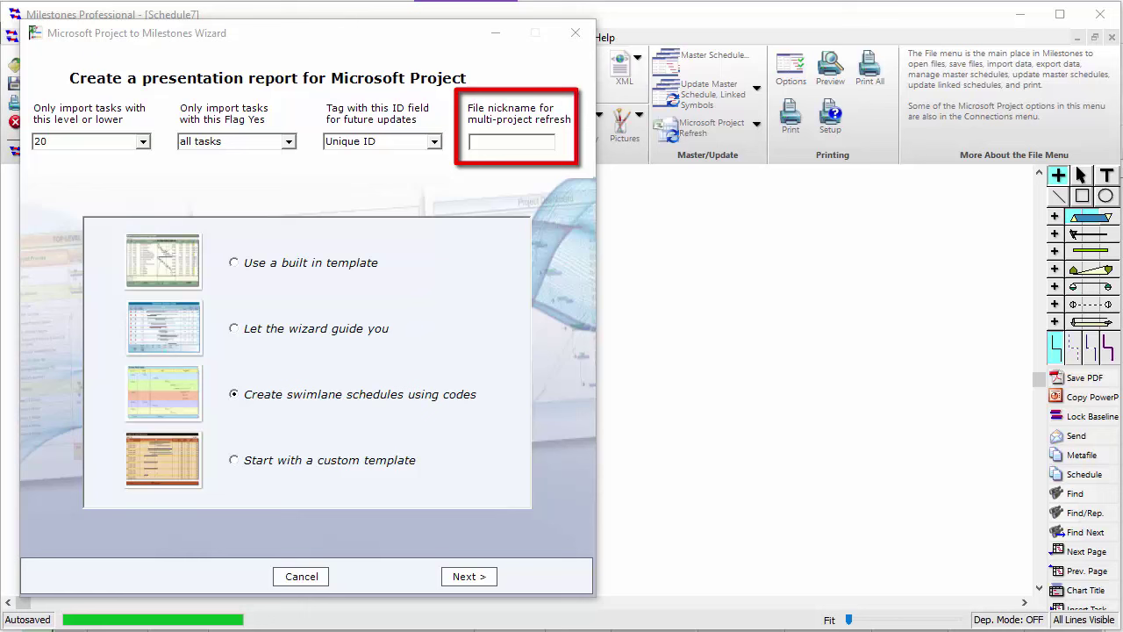
{"action": "left_click", "coordinate": [485, 145]}
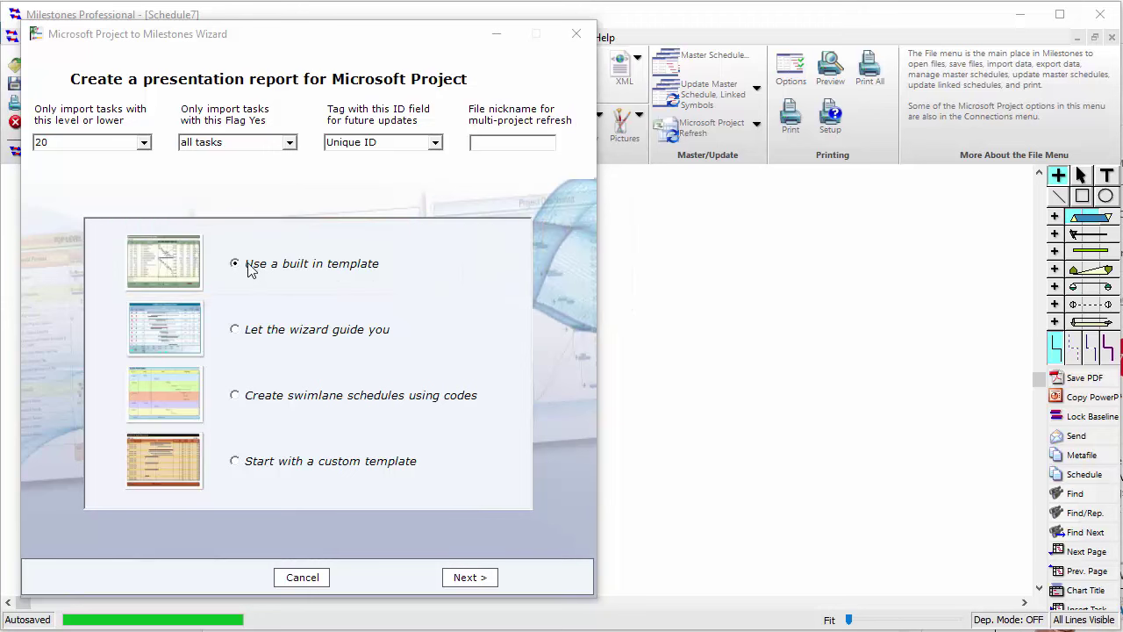
Look through the report starting options, choose to use a built-in template, and continue to the template selection.
{"action": "left_click", "coordinate": [235, 465]}
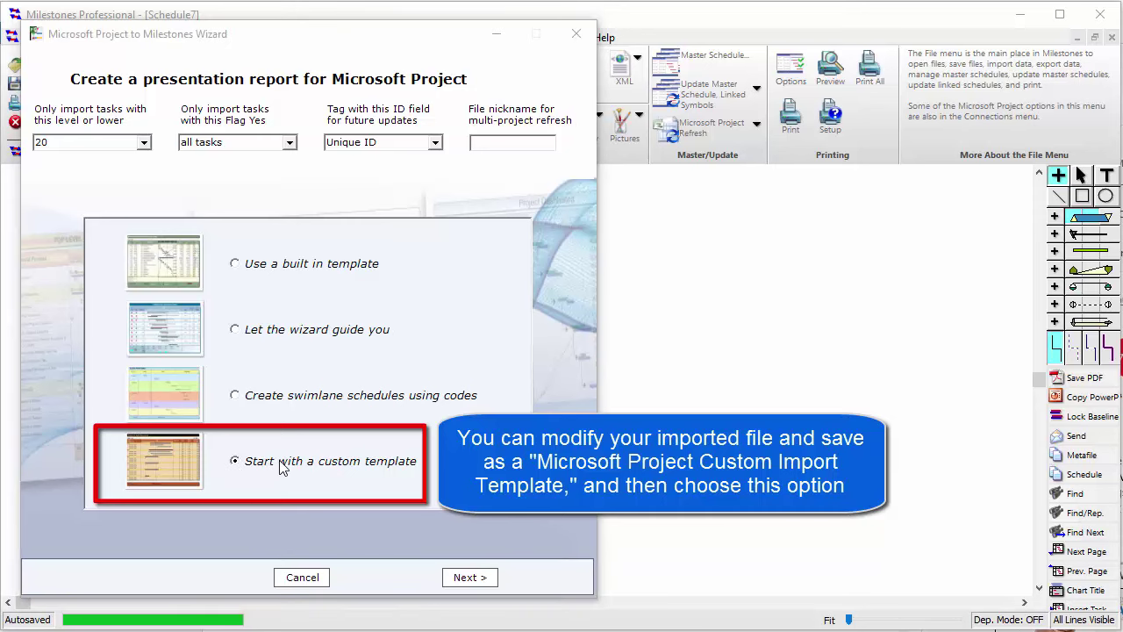
{"action": "left_click", "coordinate": [238, 331]}
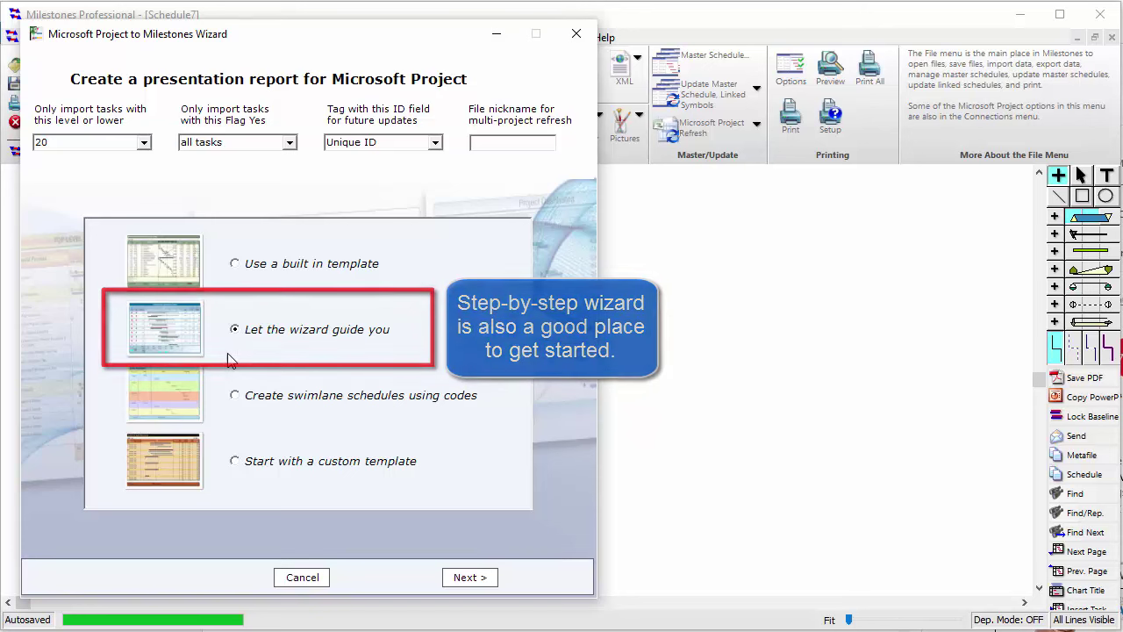
{"action": "left_click", "coordinate": [236, 396]}
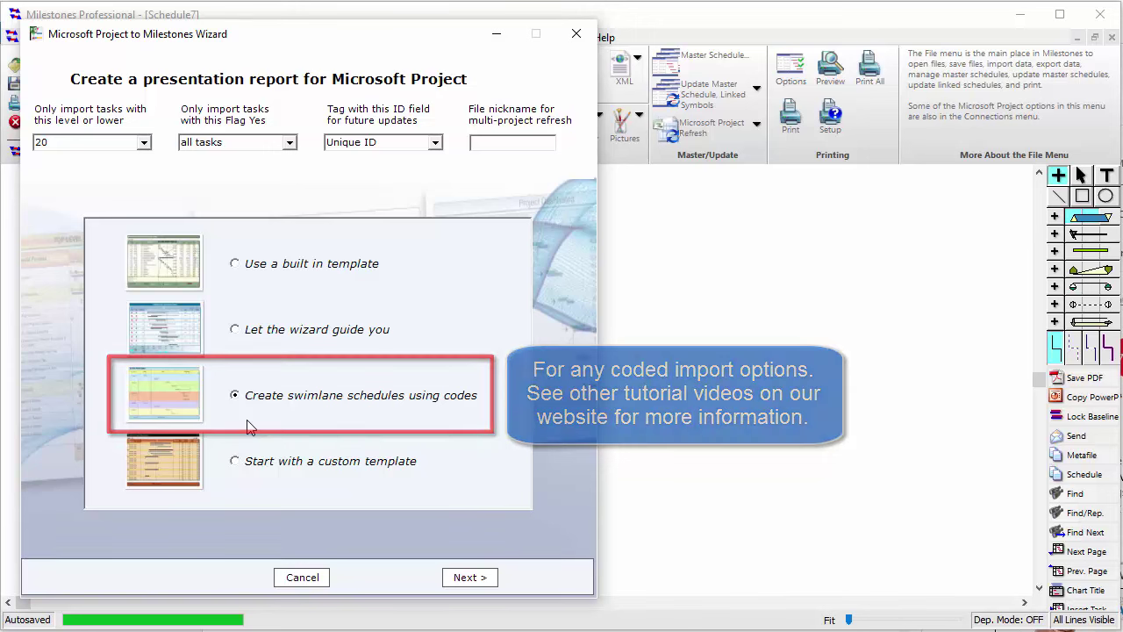
{"action": "left_click", "coordinate": [234, 265]}
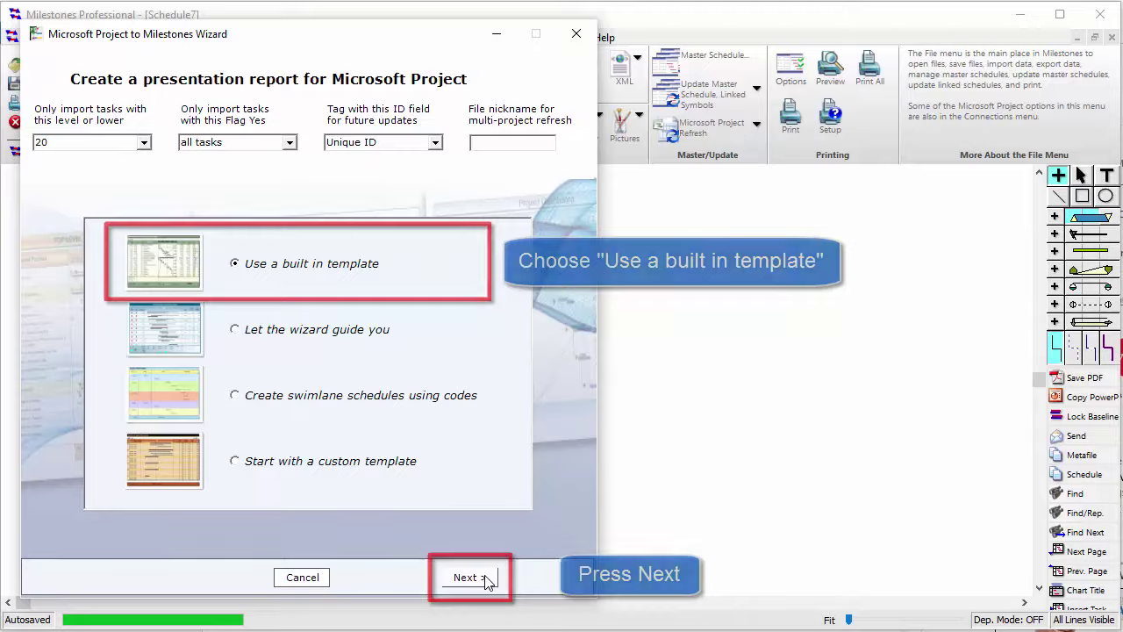
{"action": "left_click", "coordinate": [465, 577]}
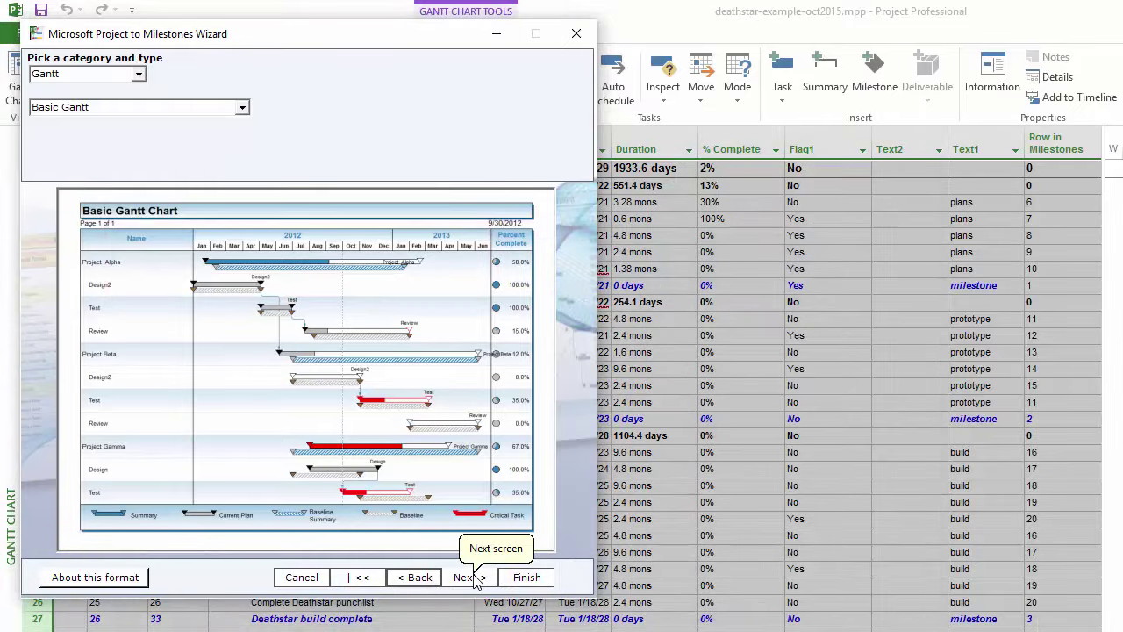
Preview the Summary category's template types and the Milestone category's Finish Dates Rolled Up template.
{"action": "left_click", "coordinate": [139, 75]}
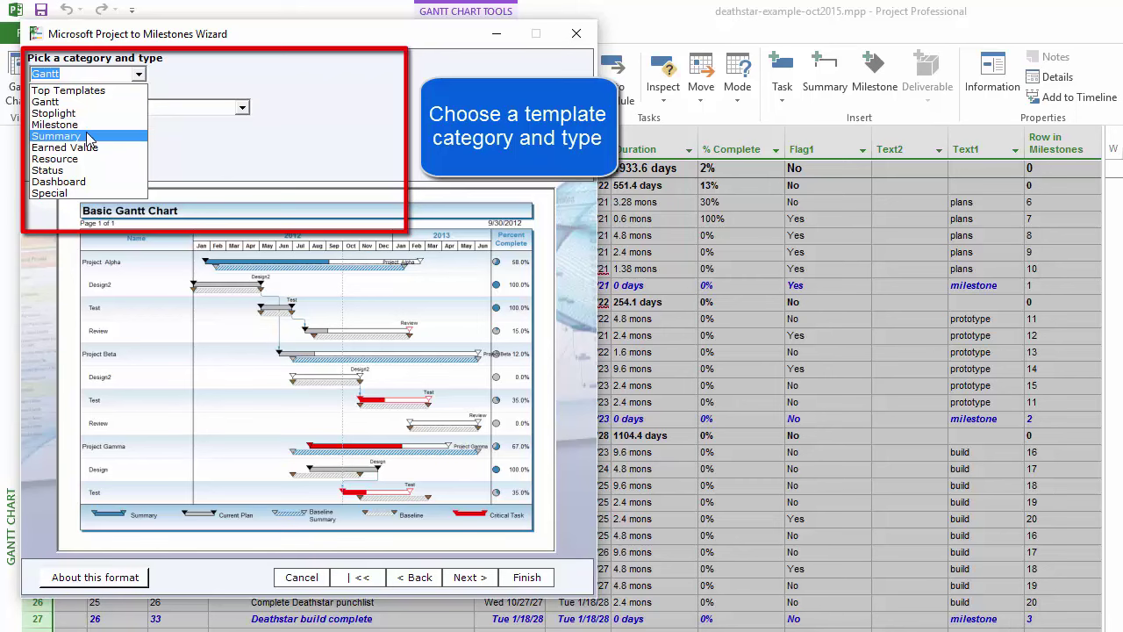
{"action": "left_click", "coordinate": [88, 138]}
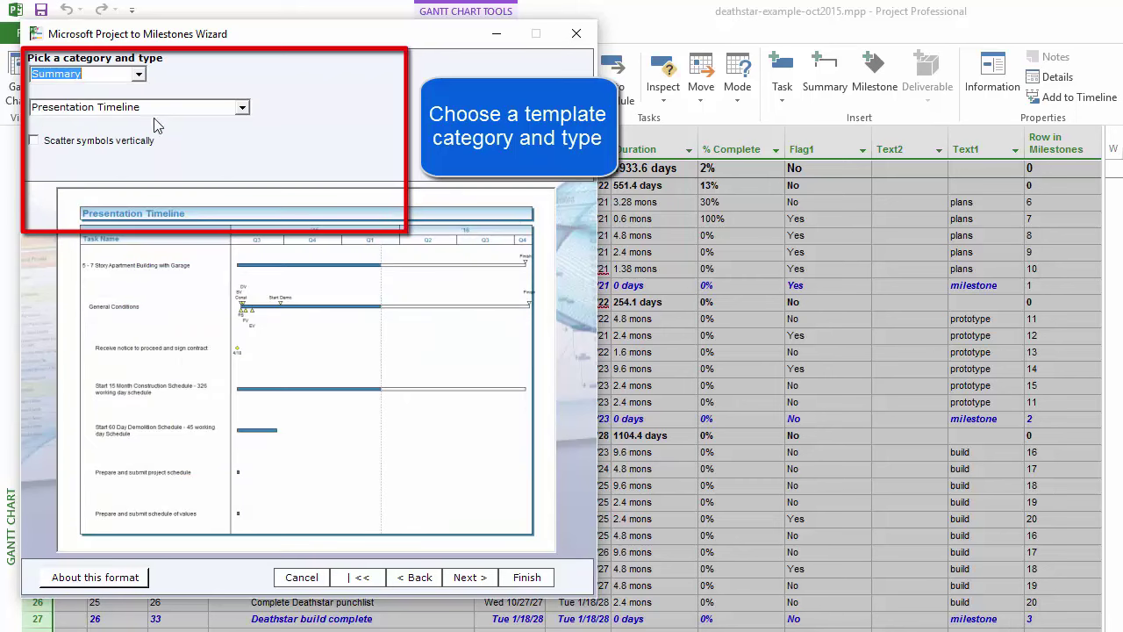
{"action": "left_click", "coordinate": [242, 108]}
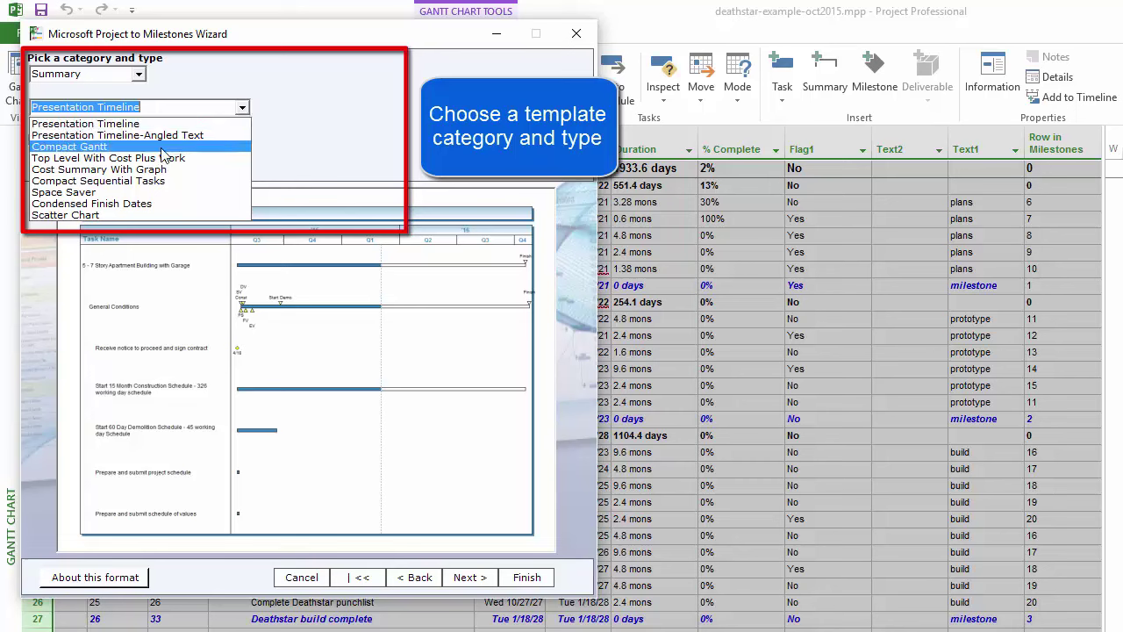
{"action": "left_click", "coordinate": [141, 75]}
{"action": "scroll", "coordinate": [79, 114], "scroll_direction": "up", "scroll_amount": 2}
{"action": "left_click", "coordinate": [53, 120]}
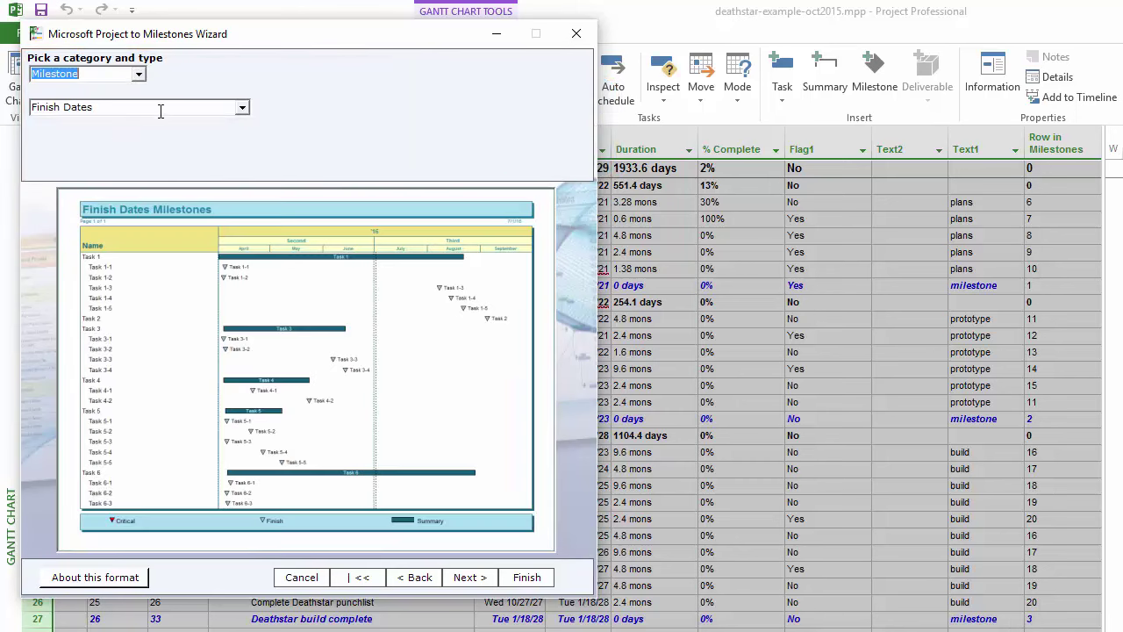
{"action": "left_click", "coordinate": [241, 107]}
{"action": "left_click", "coordinate": [196, 165]}
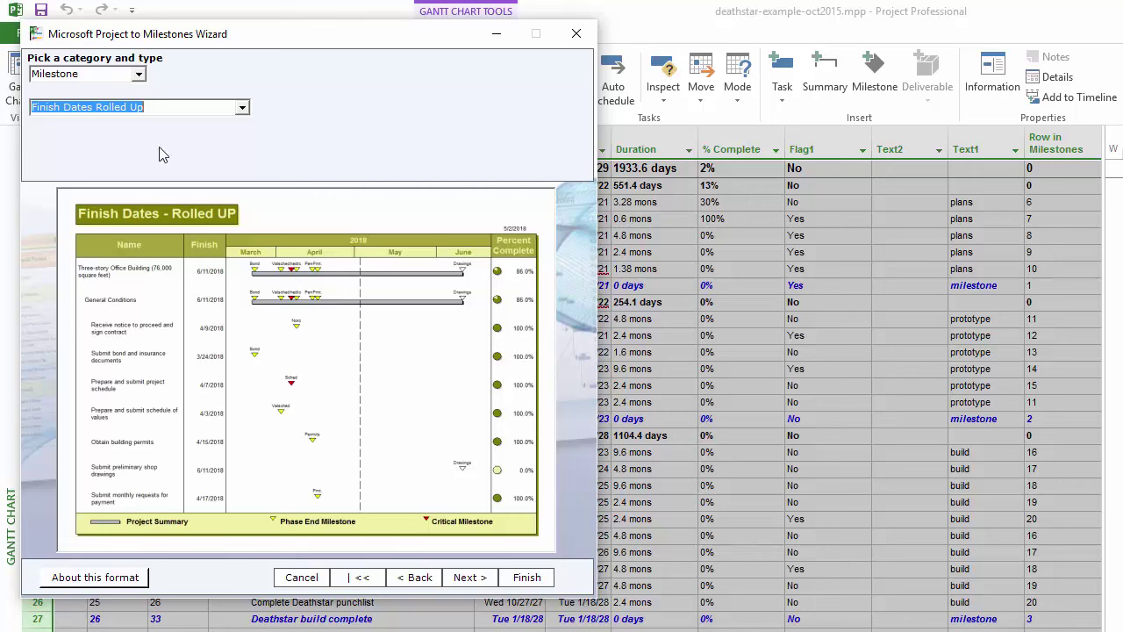
Select the Basic Gantt template from the Gantt category and view the information about its format.
{"action": "left_click", "coordinate": [139, 73]}
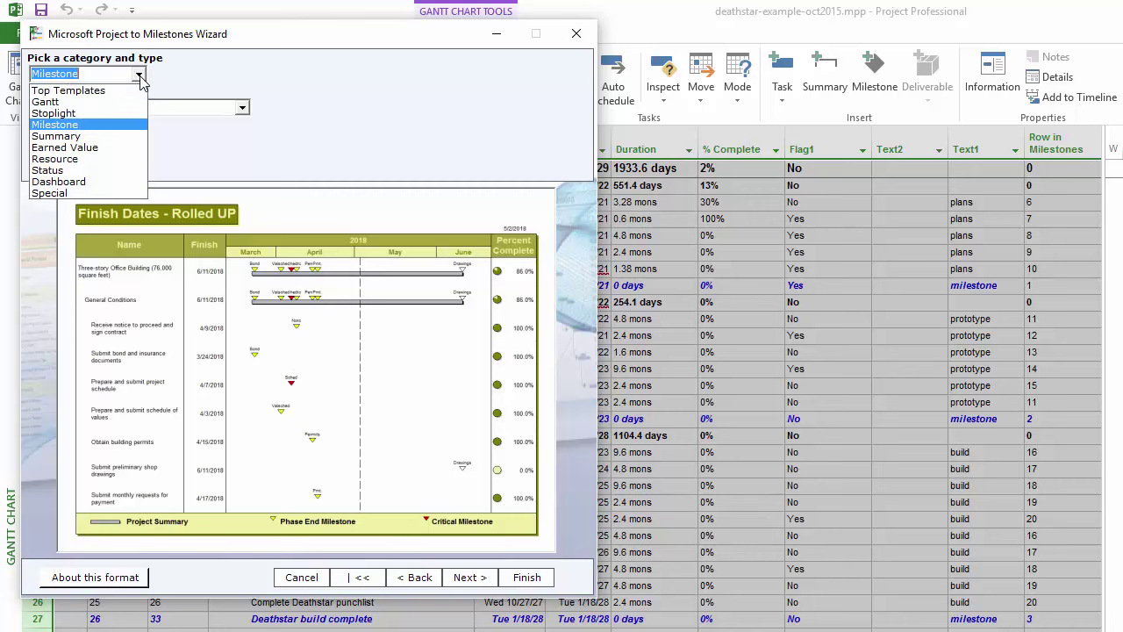
{"action": "left_click", "coordinate": [87, 103]}
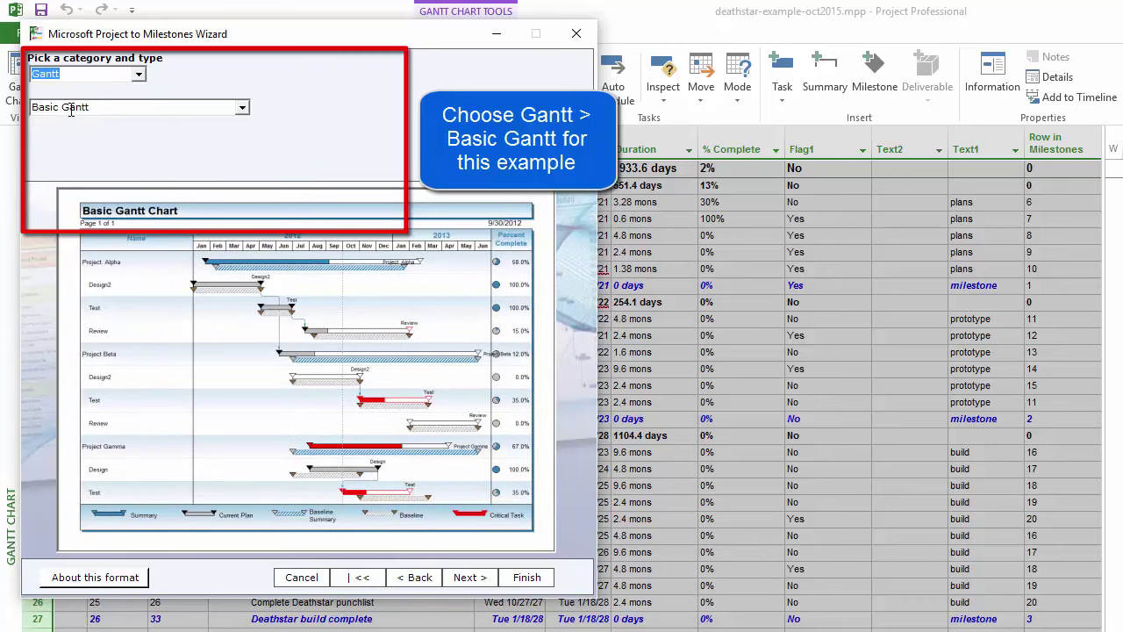
{"action": "left_click", "coordinate": [243, 109]}
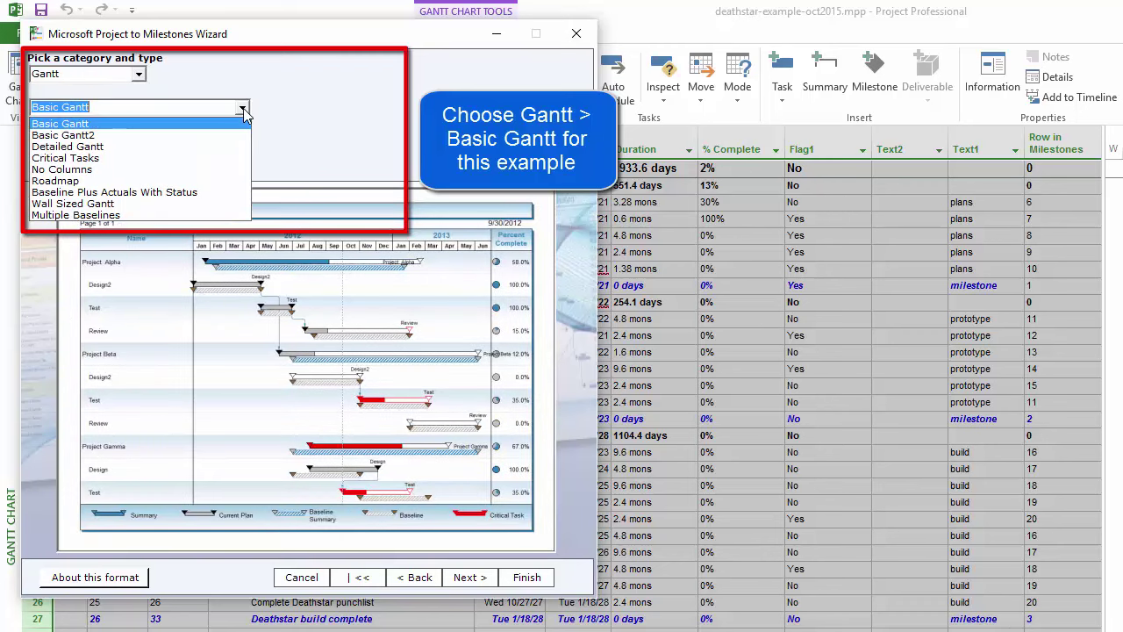
{"action": "left_click", "coordinate": [244, 111]}
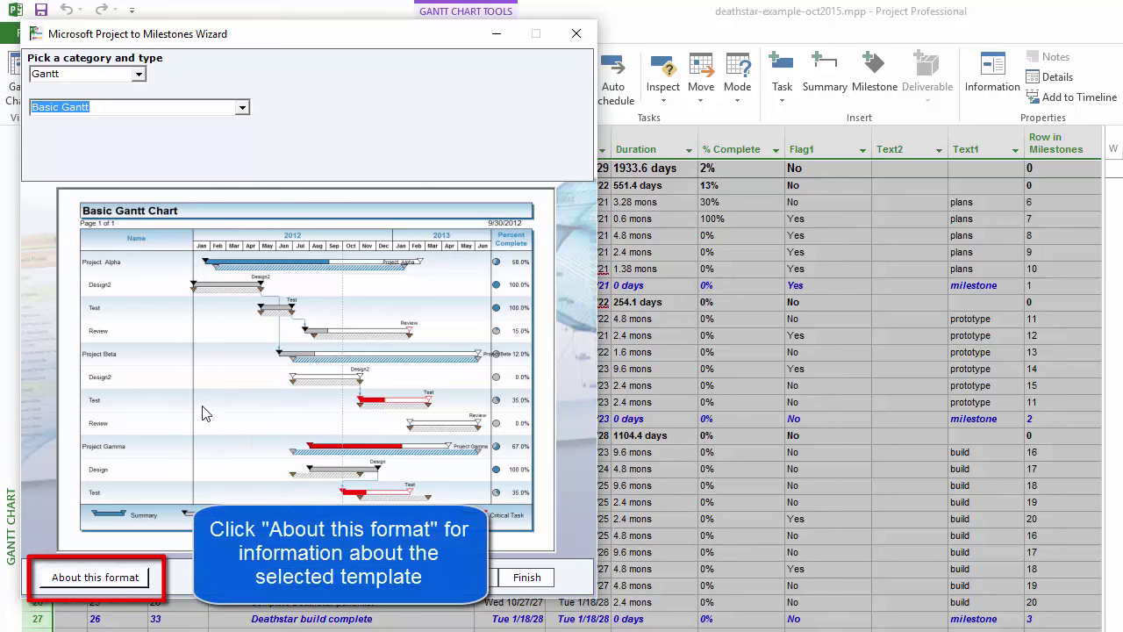
{"action": "left_click", "coordinate": [94, 579]}
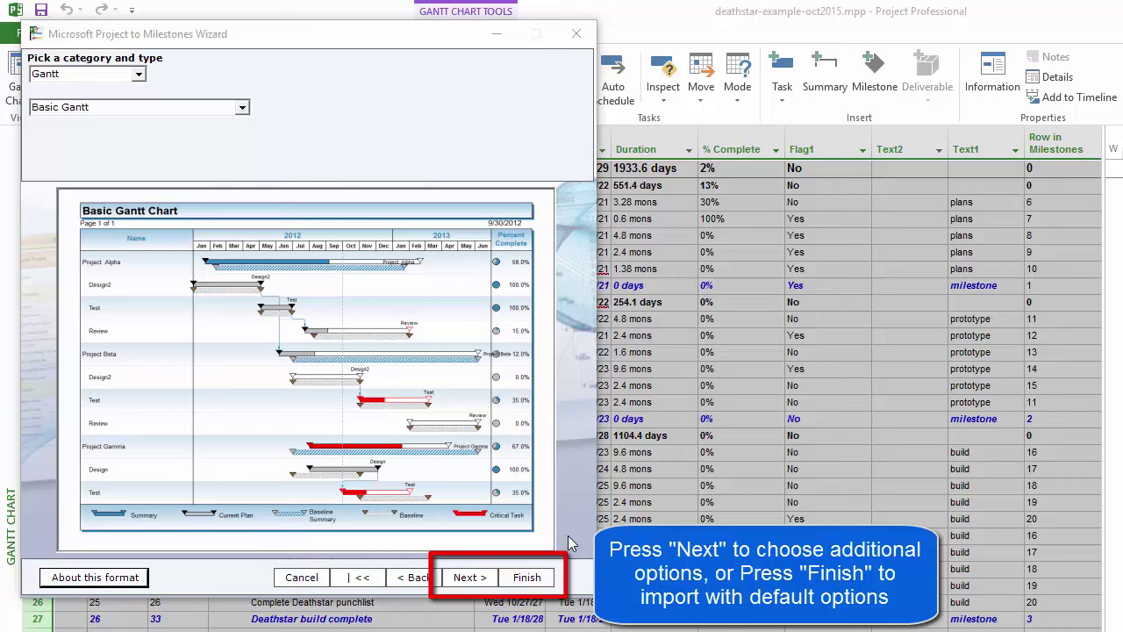
Continue to the symbology options, try Milestones as the summary bar source, and set it back to Project.
{"action": "left_click", "coordinate": [474, 583]}
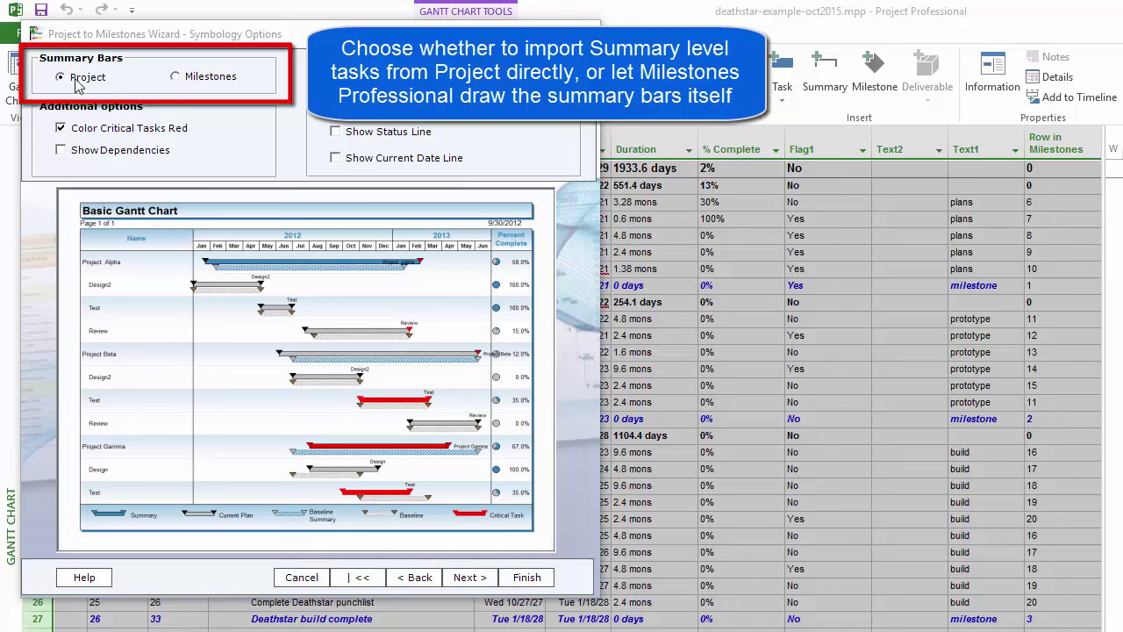
{"action": "left_click", "coordinate": [176, 77]}
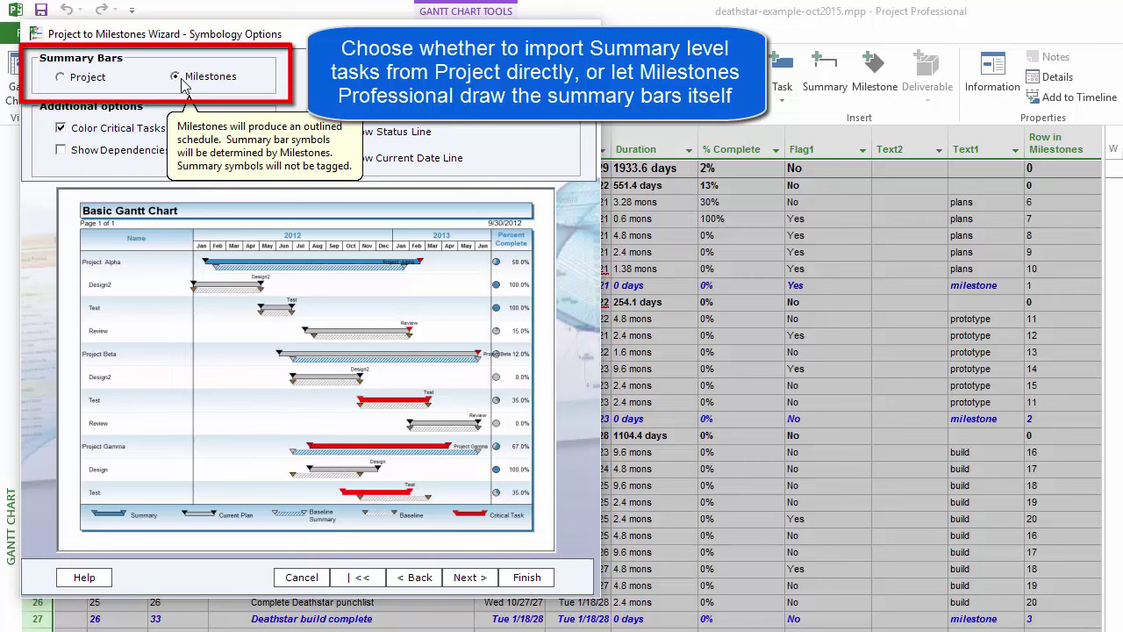
{"action": "left_click", "coordinate": [63, 77]}
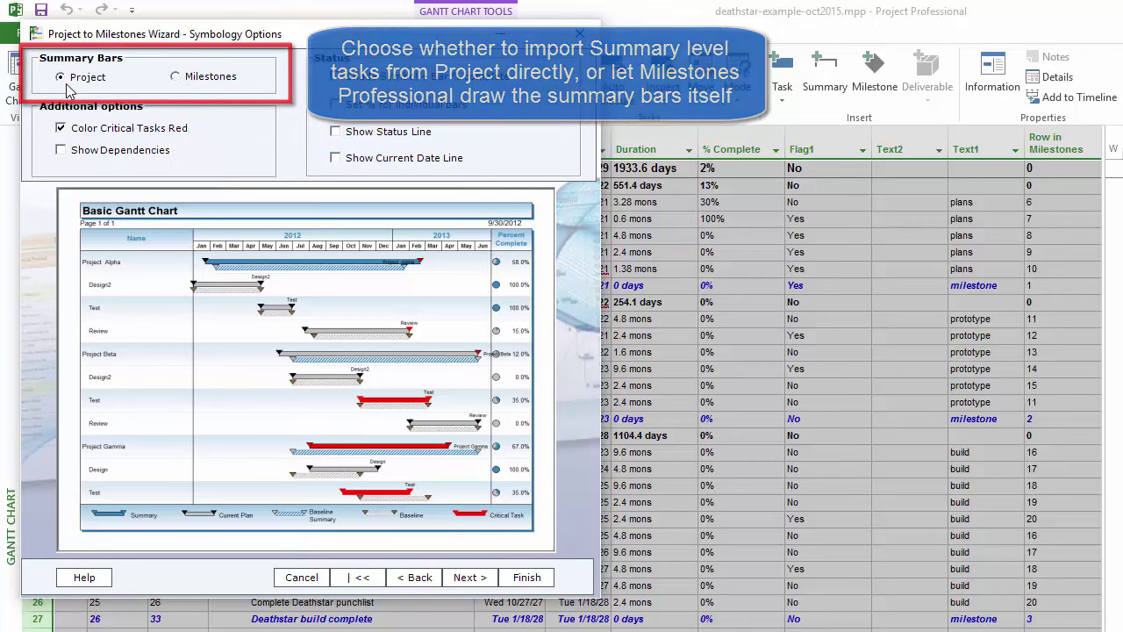
Preview the critical task colouring and dependency display, and leave both Color Critical Tasks Red and Show Dependencies turned off.
{"action": "left_click", "coordinate": [63, 128]}
{"action": "left_click", "coordinate": [63, 128]}
{"action": "left_click", "coordinate": [61, 150]}
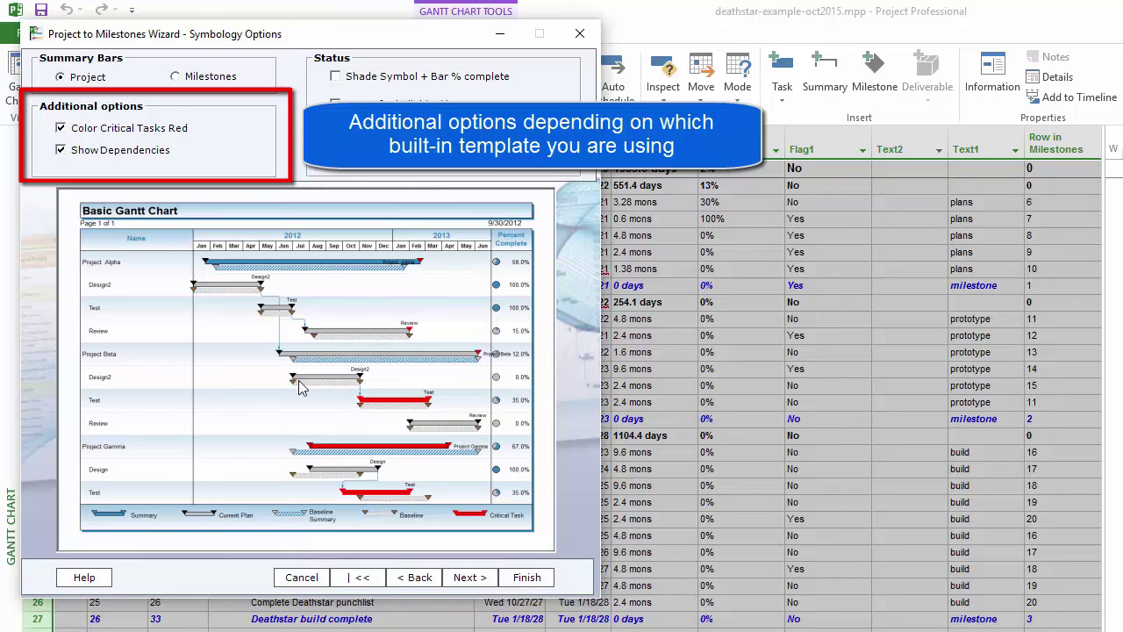
{"action": "left_click", "coordinate": [62, 150]}
{"action": "left_click", "coordinate": [61, 151]}
{"action": "left_click", "coordinate": [60, 128]}
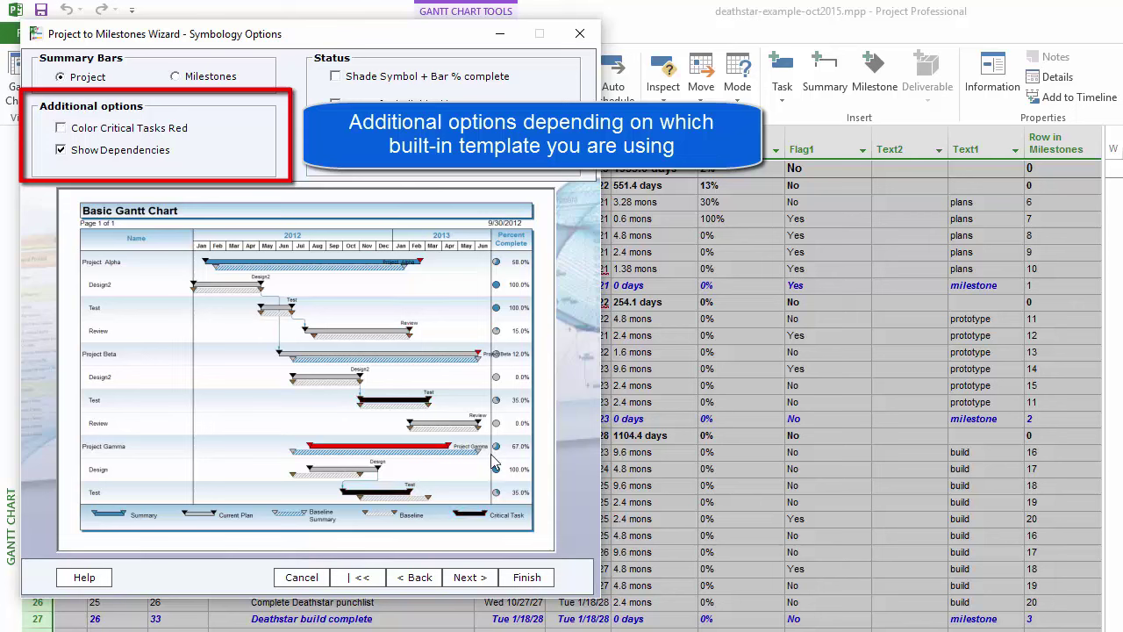
{"action": "left_click", "coordinate": [61, 151]}
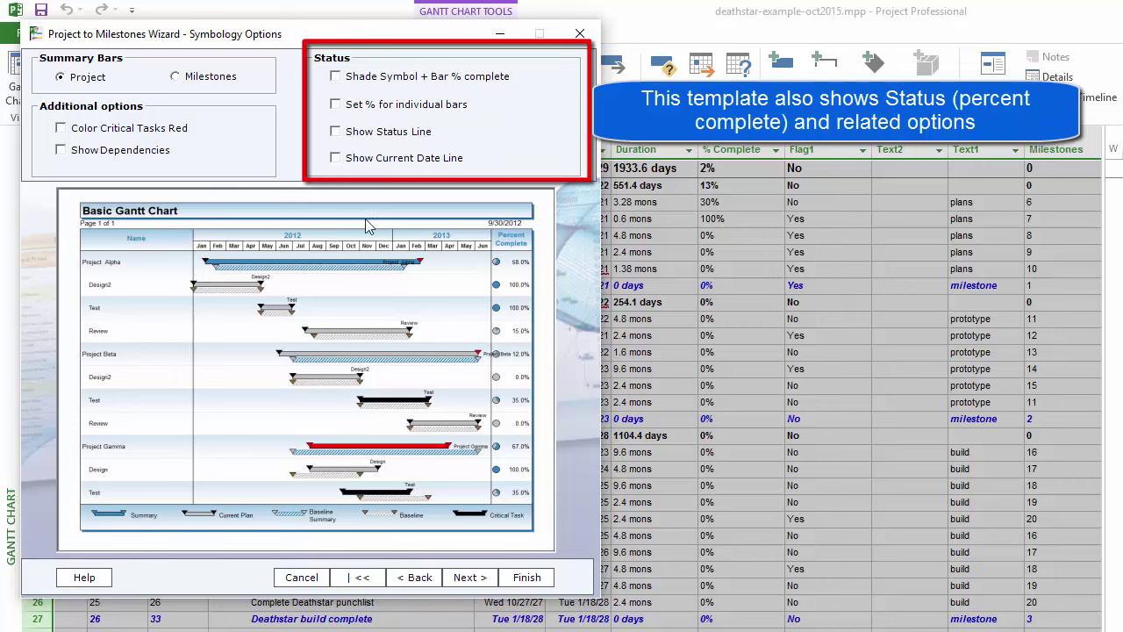
Continue to the title options and replace the first line of the new title with "Deathstar Title".
{"action": "left_click", "coordinate": [466, 577]}
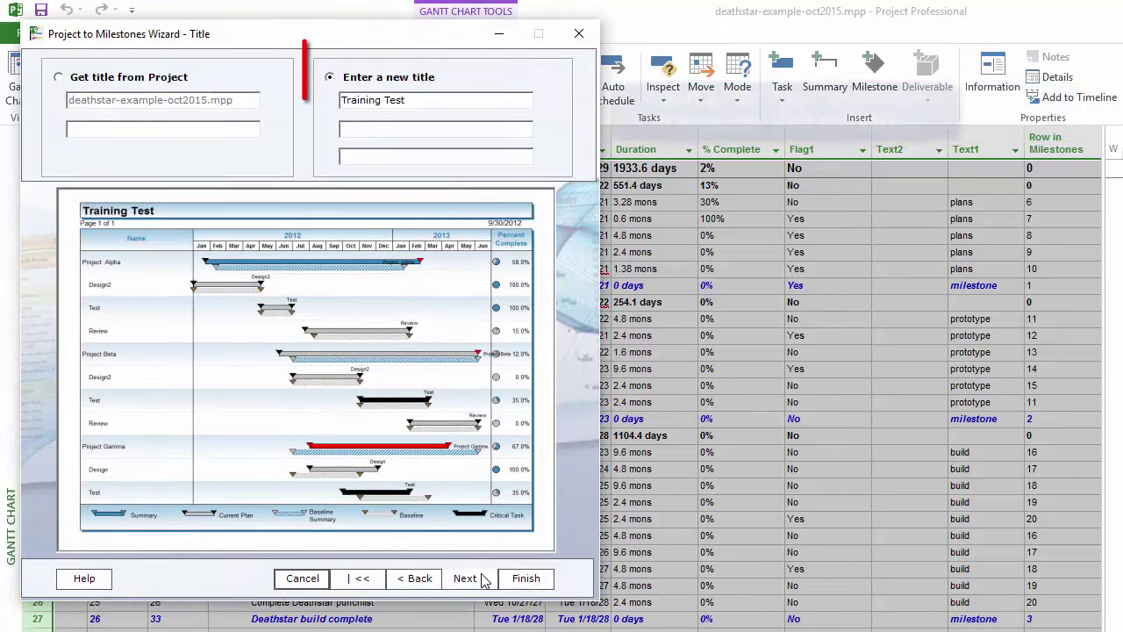
{"action": "left_click_drag", "start_coordinate": [437, 99], "coordinate": [338, 93]}
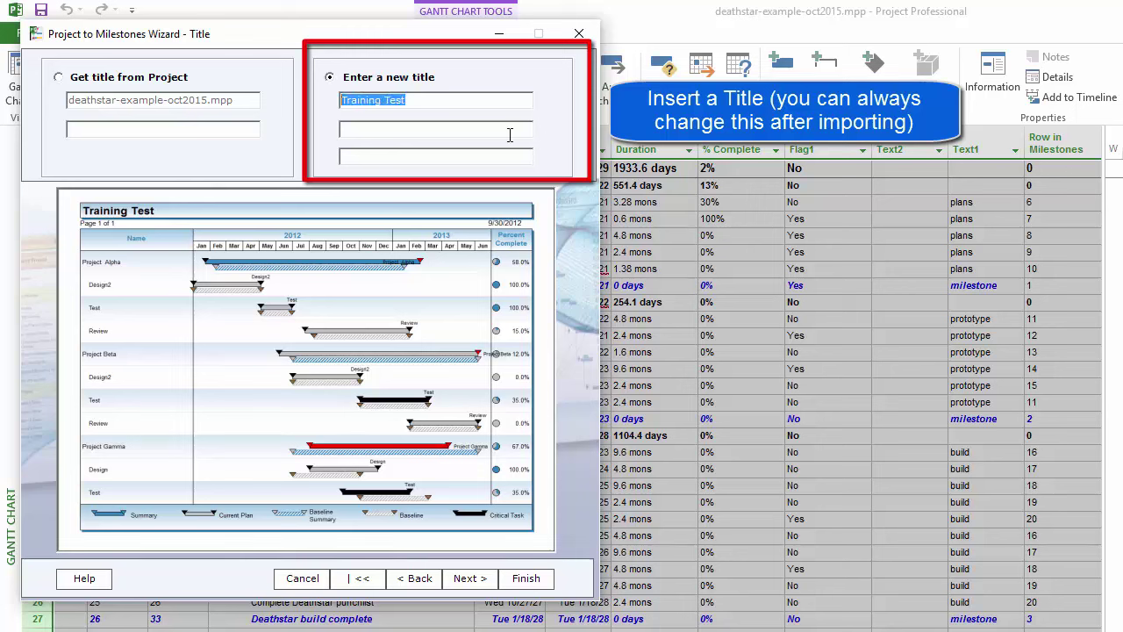
{"action": "type", "text": "De"}
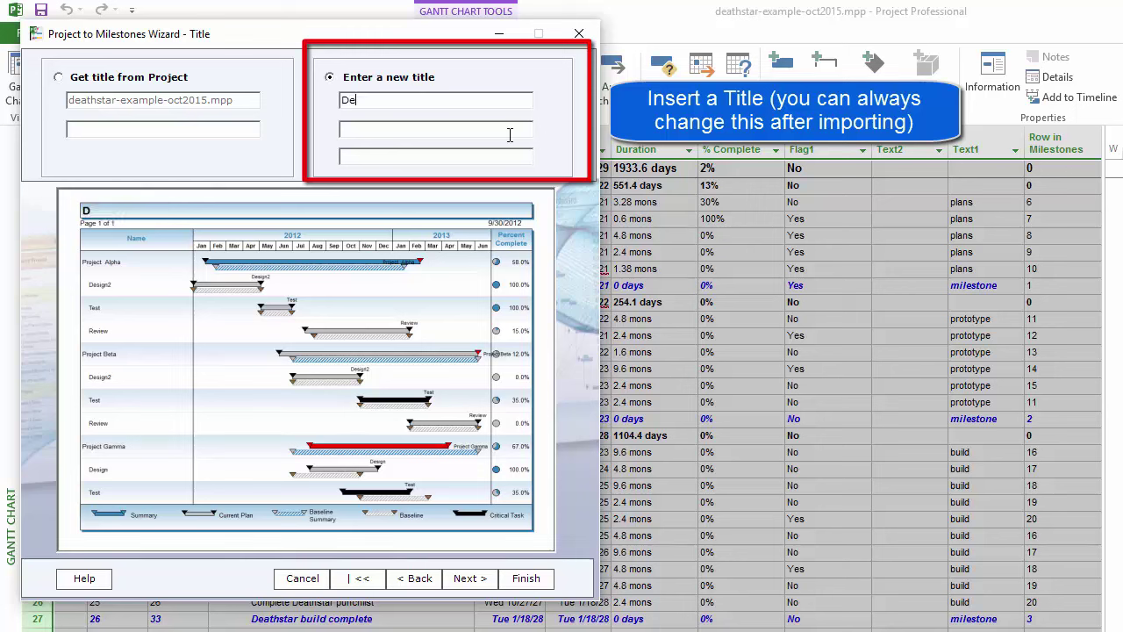
{"action": "type", "text": "athstar Title"}
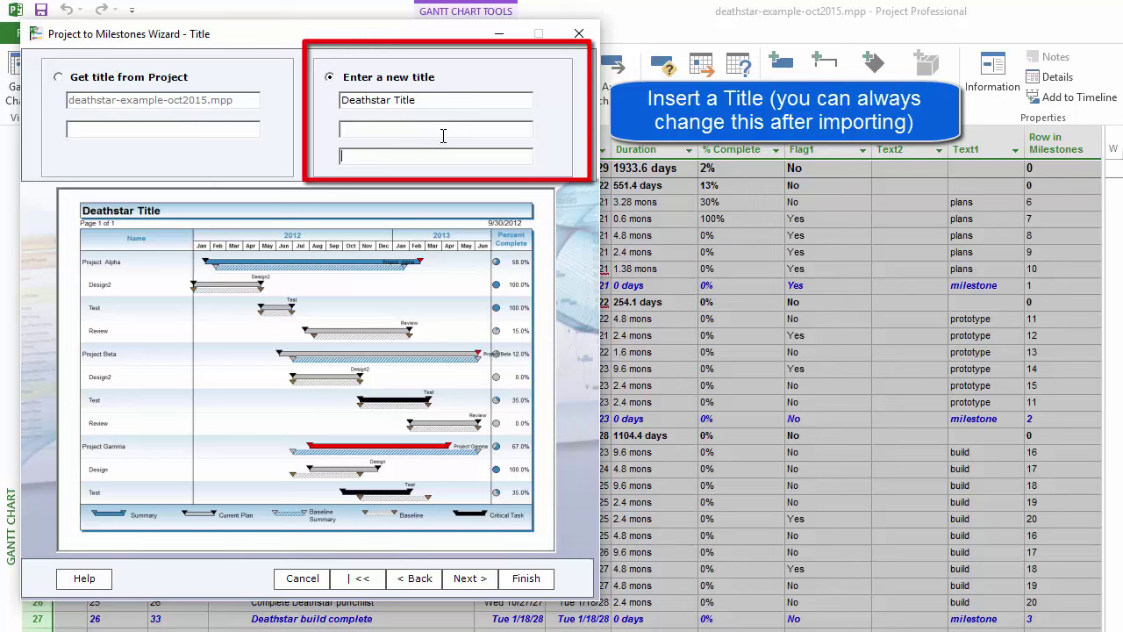
Continue to the symbol text and notes options and set the first Start text field to none.
{"action": "left_click", "coordinate": [470, 579]}
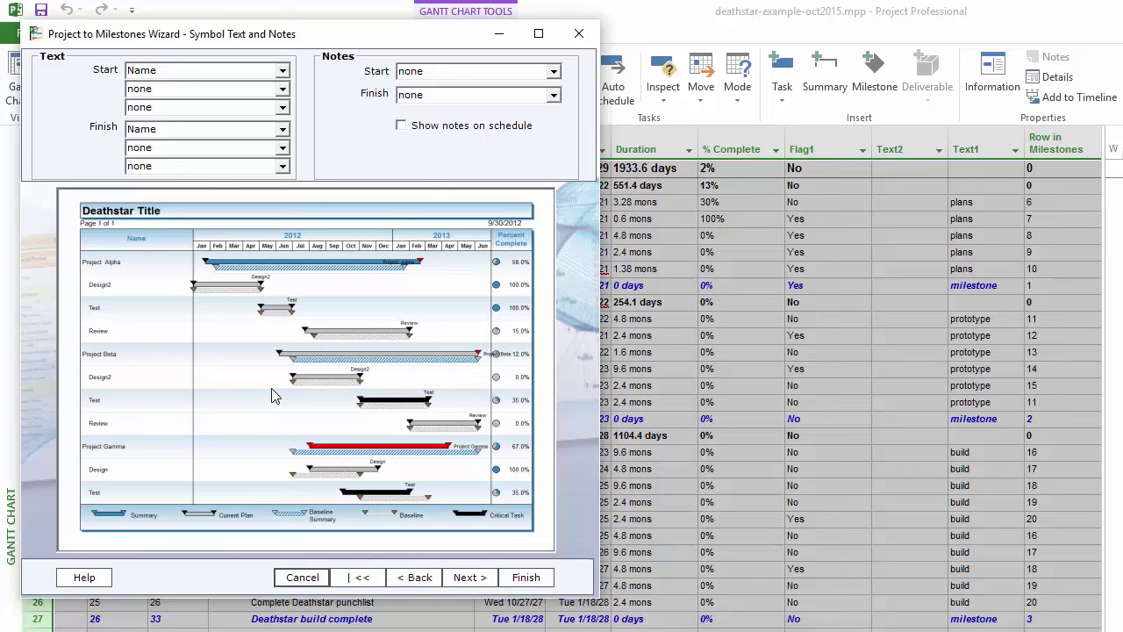
{"action": "left_click", "coordinate": [282, 71]}
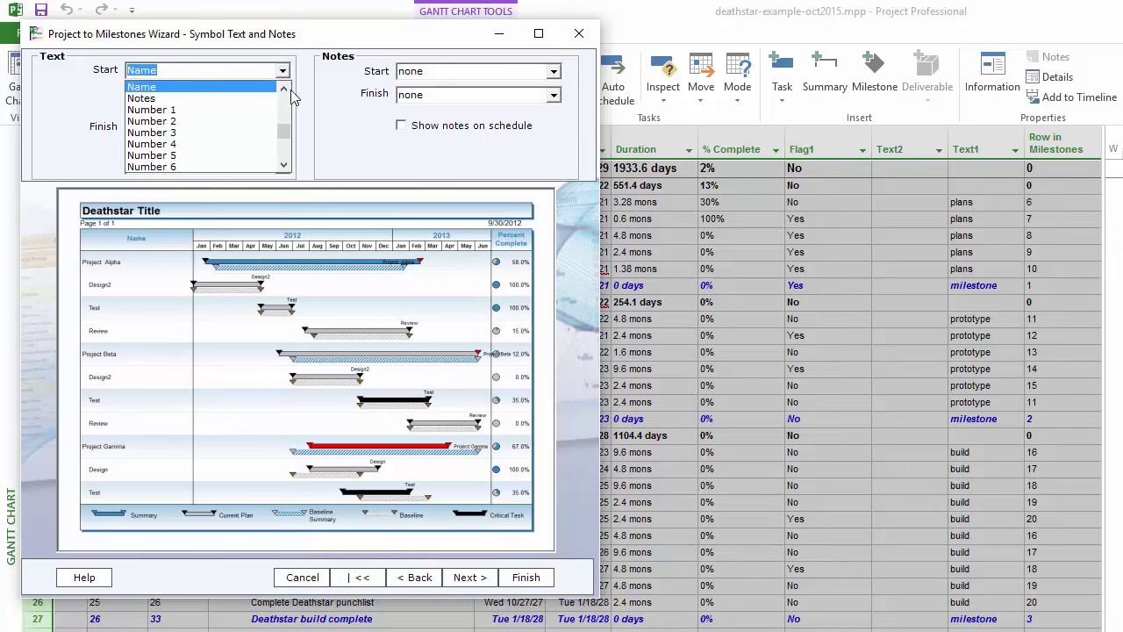
{"action": "left_click_drag", "start_coordinate": [283, 131], "coordinate": [284, 100]}
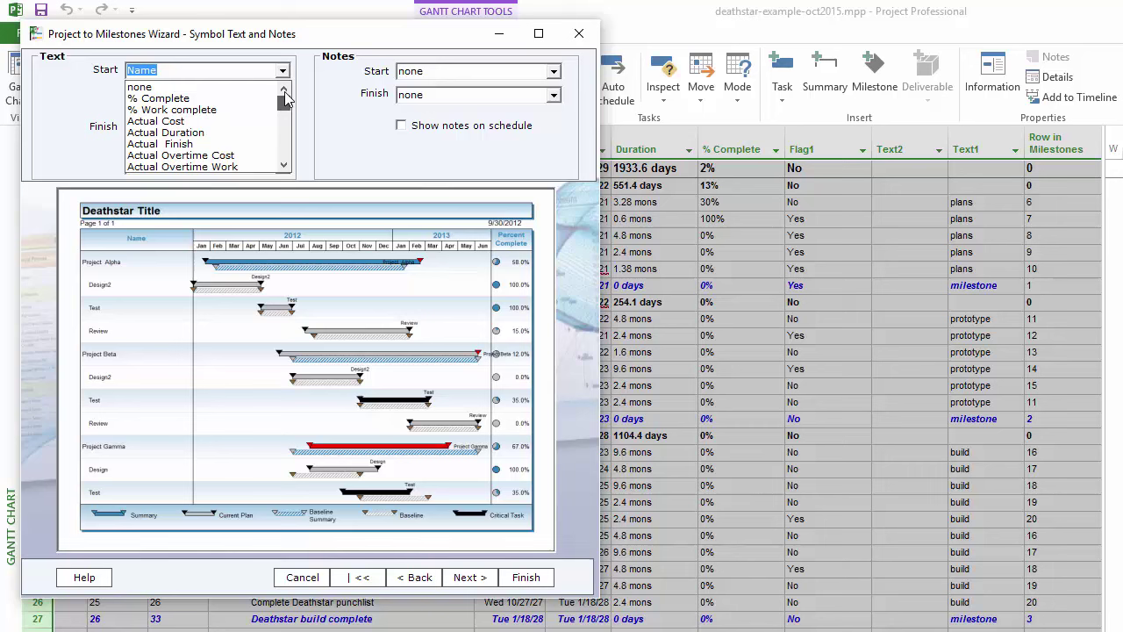
{"action": "left_click", "coordinate": [226, 88]}
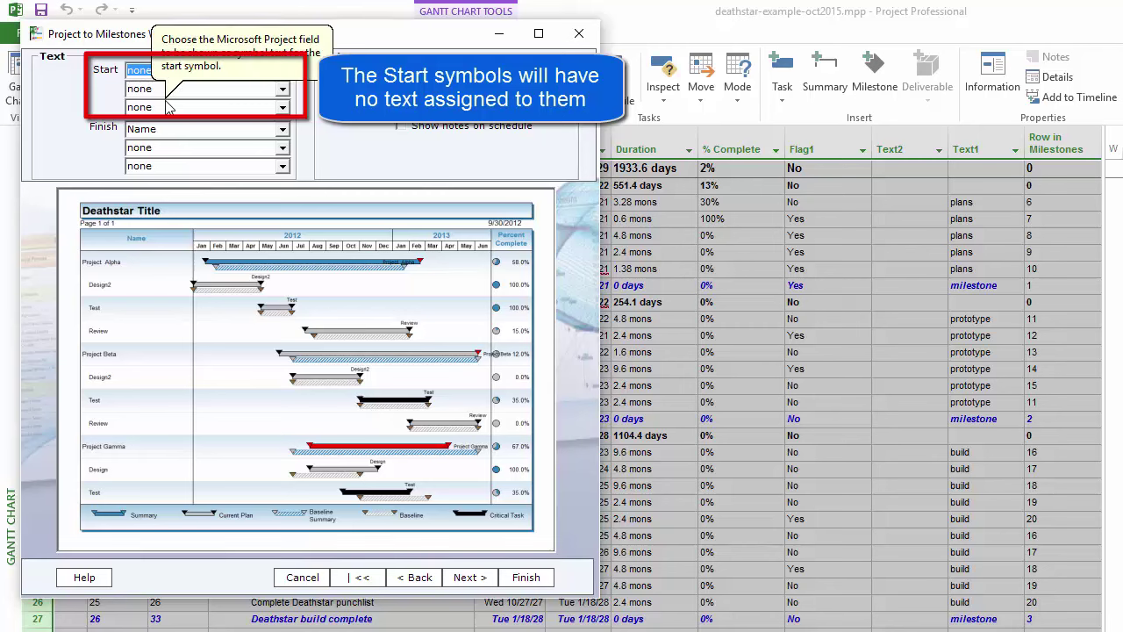
{"action": "left_click", "coordinate": [169, 70]}
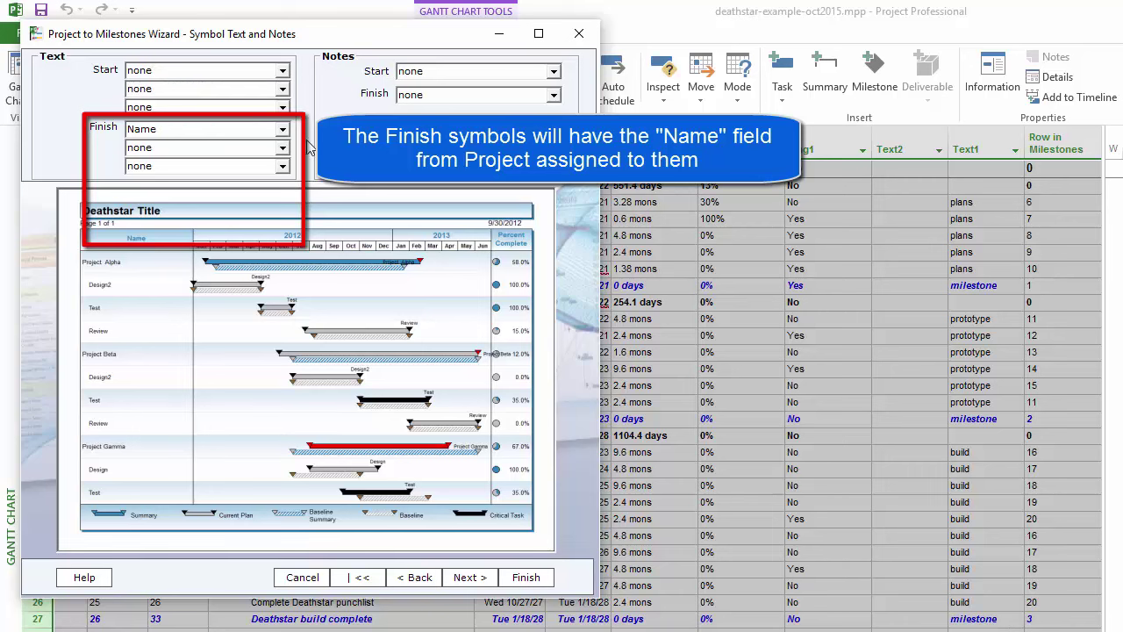
Browse the Project fields available for the first Finish text and keep Name selected.
{"action": "left_click", "coordinate": [283, 129]}
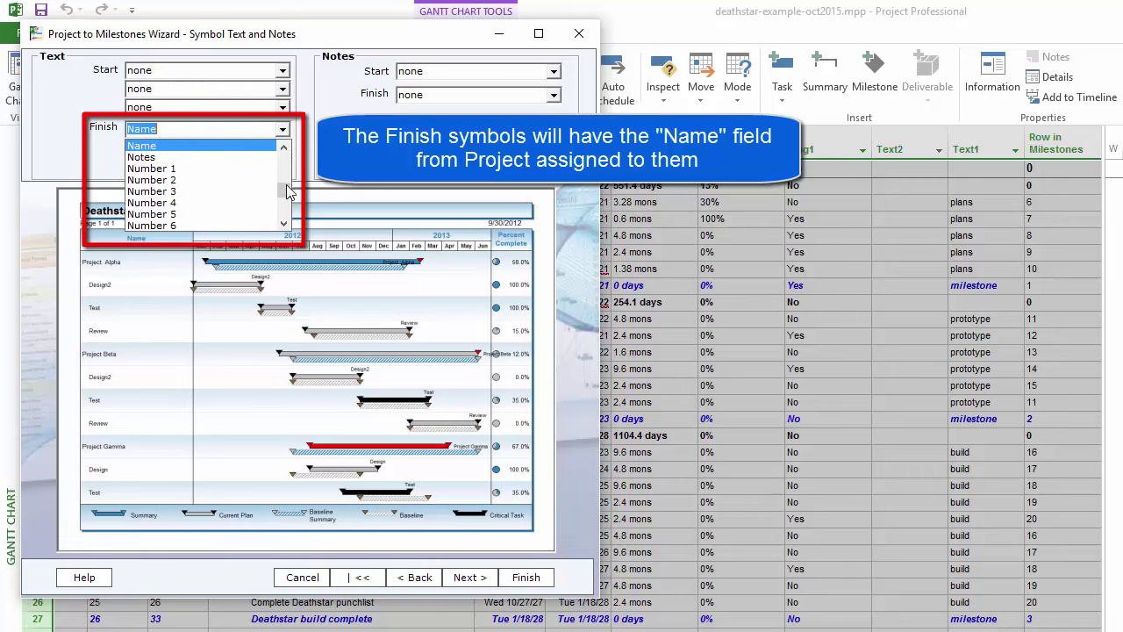
{"action": "mouse_move", "coordinate": [286, 191]}
{"action": "left_mouse_down"}
{"action": "mouse_move", "coordinate": [287, 181]}
{"action": "mouse_move", "coordinate": [283, 202]}
{"action": "left_mouse_up"}
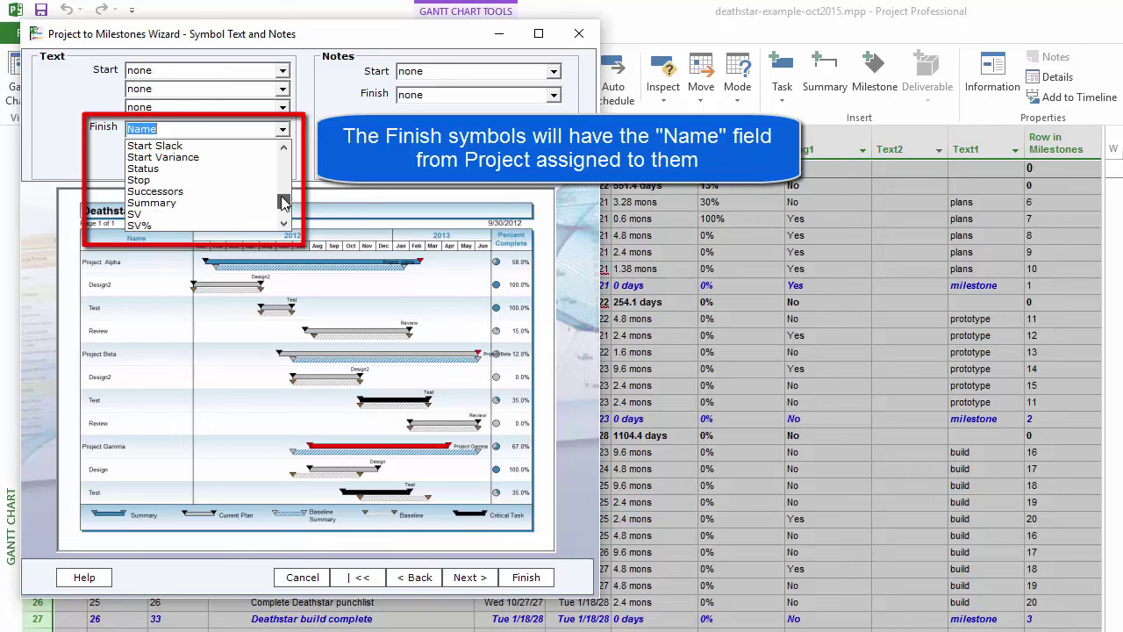
{"action": "left_click", "coordinate": [311, 159]}
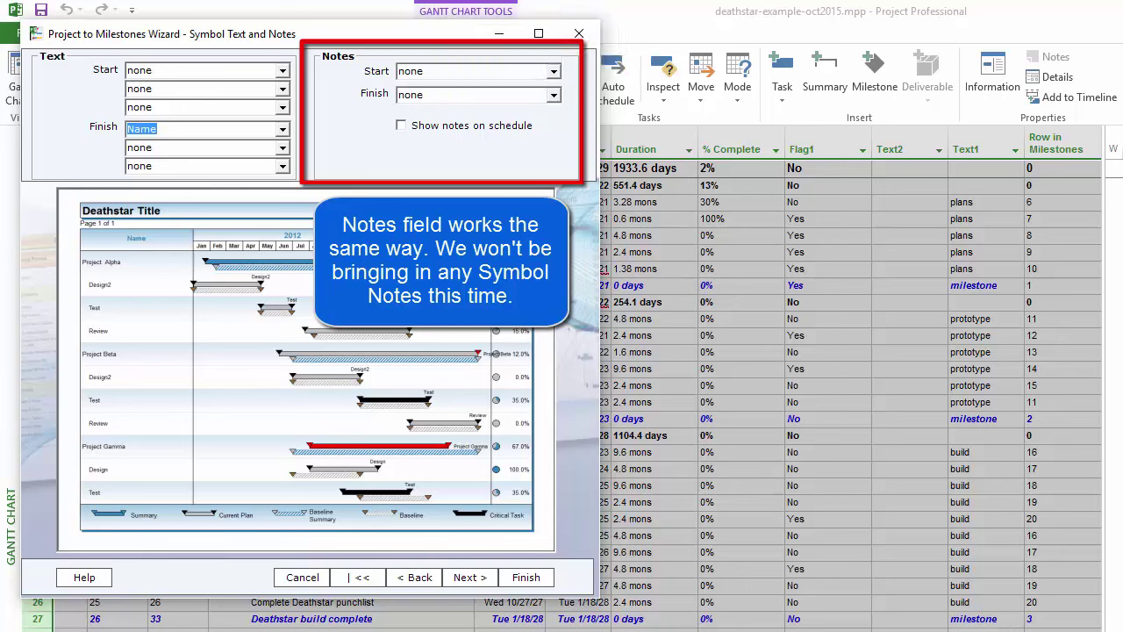
Continue to the layout options, look through the available schedule dimensions, and keep Letter Size (11 by 8.5 in).
{"action": "left_click", "coordinate": [482, 579]}
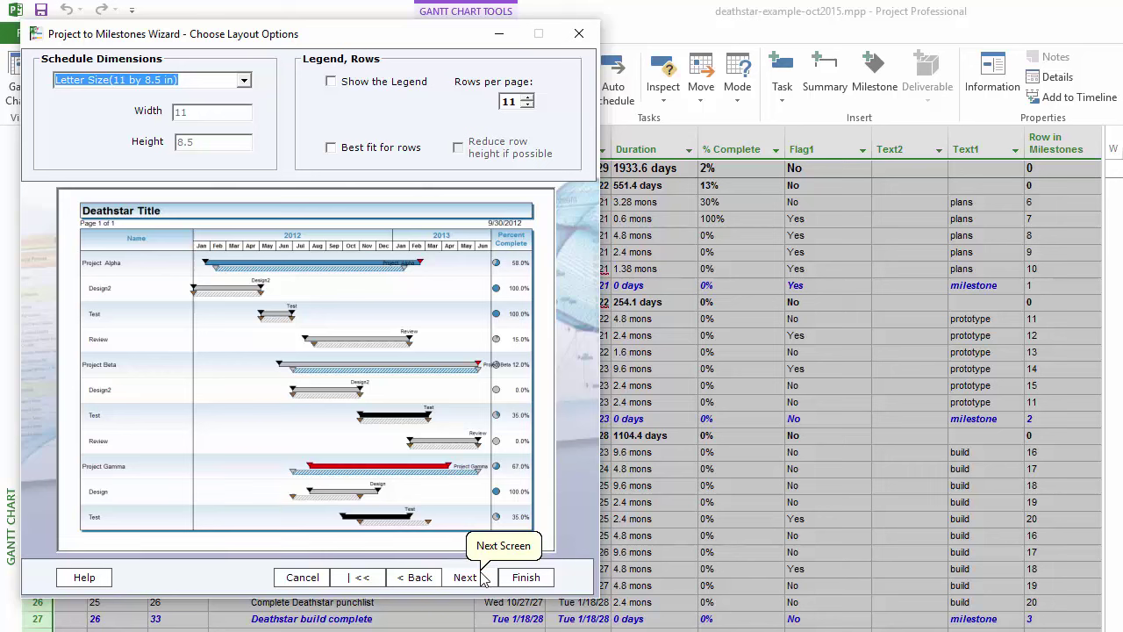
{"action": "left_click", "coordinate": [244, 80]}
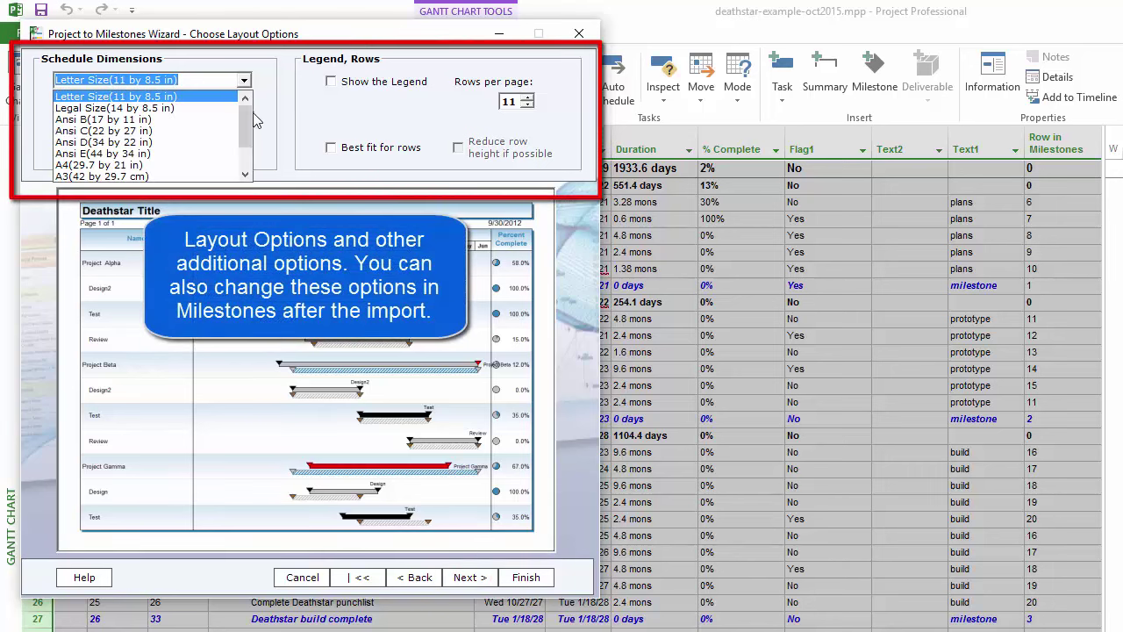
{"action": "mouse_move", "coordinate": [248, 117]}
{"action": "left_mouse_down"}
{"action": "mouse_move", "coordinate": [250, 140]}
{"action": "mouse_move", "coordinate": [251, 122]}
{"action": "left_mouse_up"}
{"action": "left_click", "coordinate": [266, 116]}
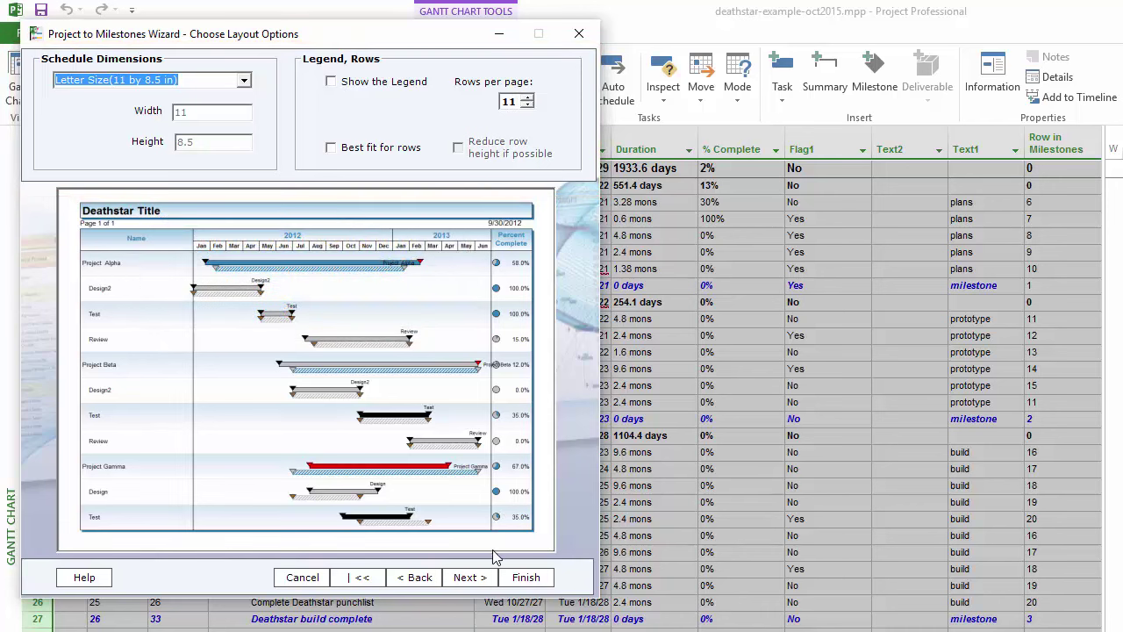
Continue to the final options and apply the Autumn color theme with Use Outline Shading.
{"action": "left_click", "coordinate": [470, 577]}
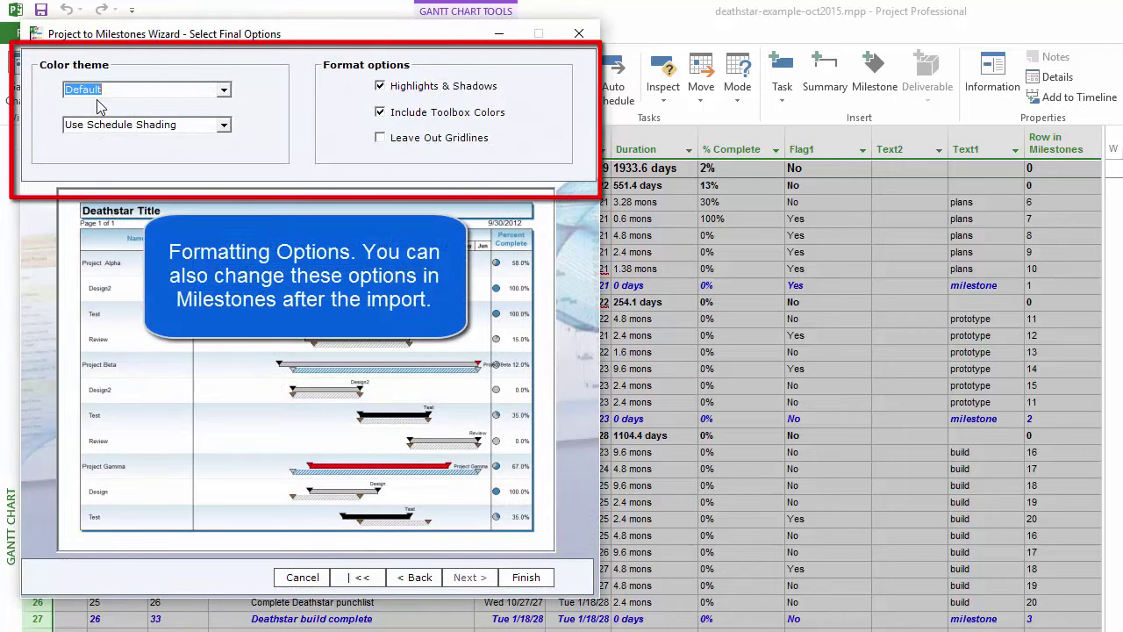
{"action": "left_click", "coordinate": [224, 90]}
{"action": "scroll", "coordinate": [223, 123], "scroll_direction": "up", "scroll_amount": 7}
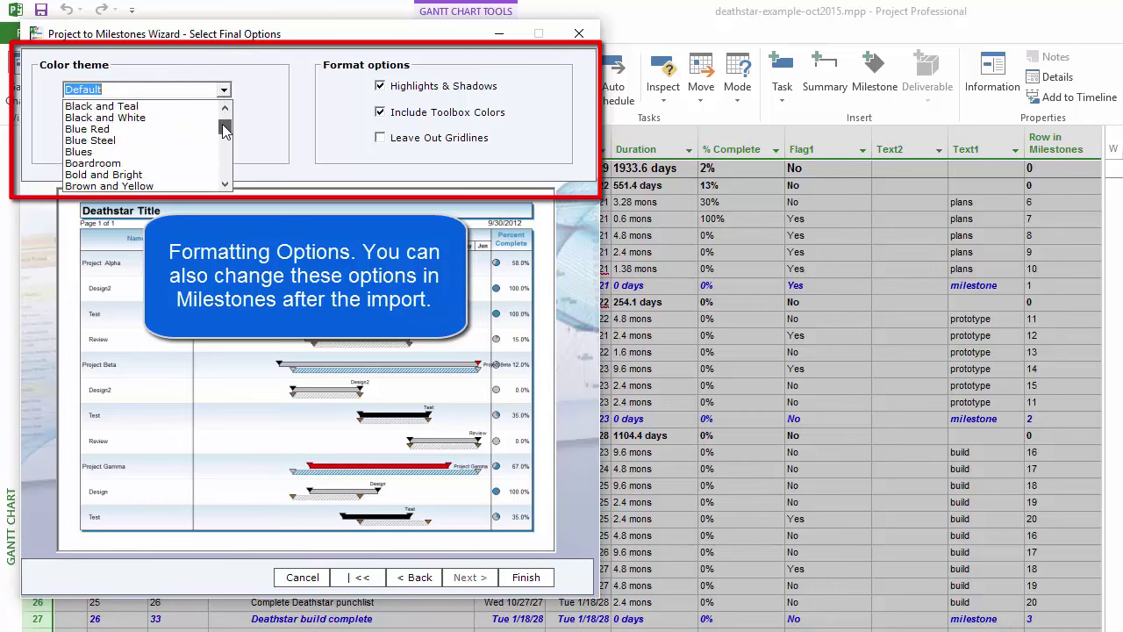
{"action": "left_click", "coordinate": [128, 131]}
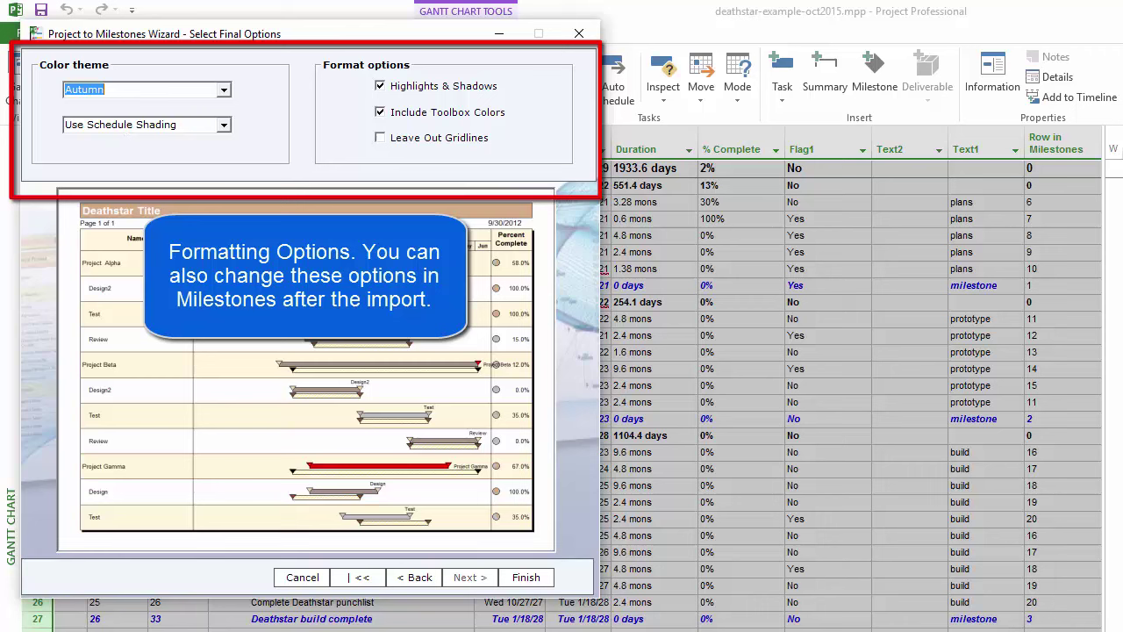
{"action": "left_click", "coordinate": [223, 125]}
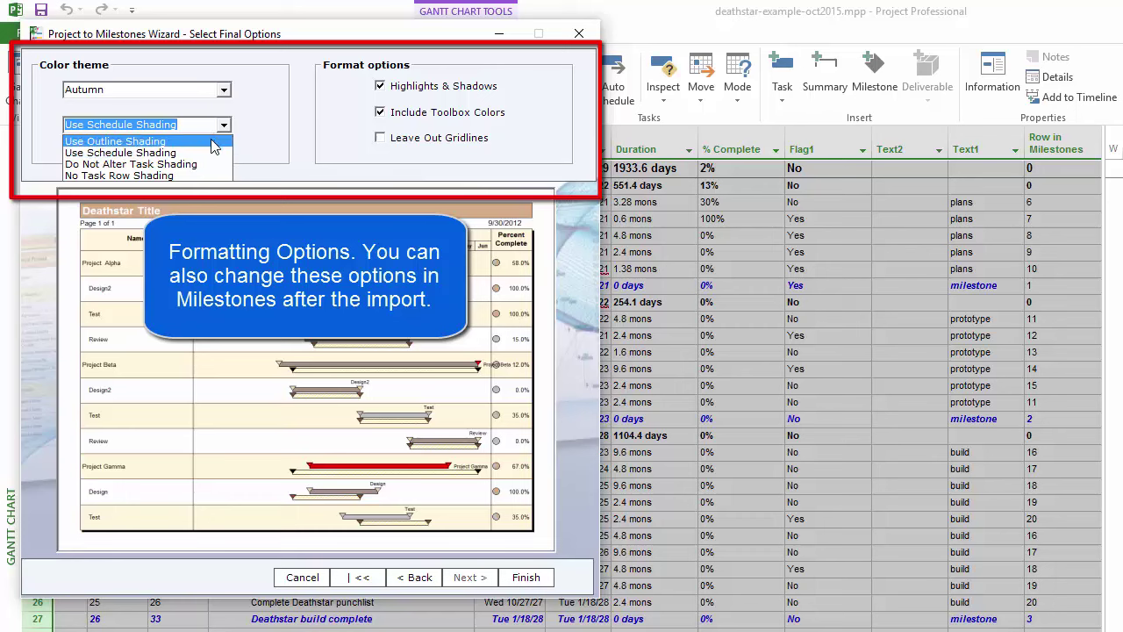
{"action": "left_click", "coordinate": [213, 141]}
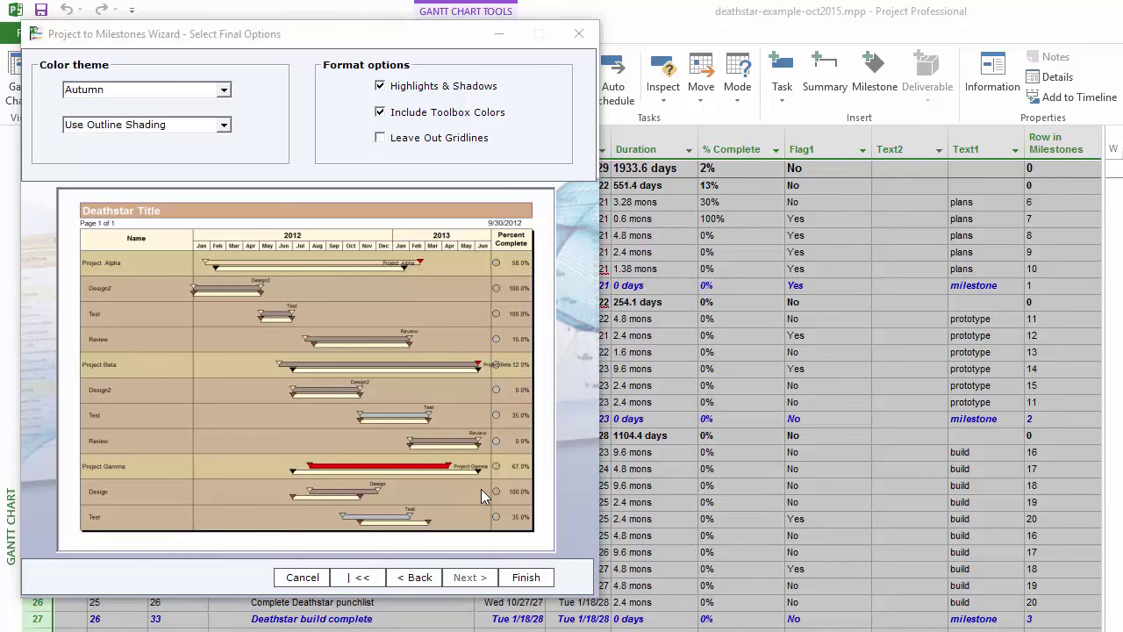
Finish the wizard to import the project into Milestones Professional and dismiss the completion message.
{"action": "left_click", "coordinate": [531, 577]}
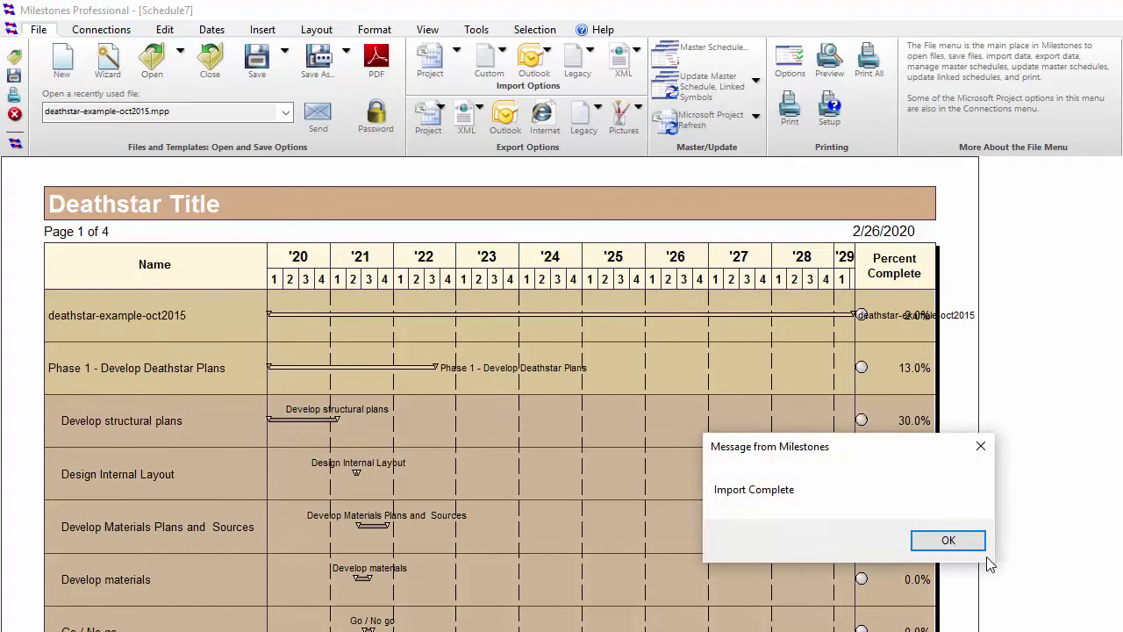
{"action": "left_click_drag", "start_coordinate": [834, 441], "coordinate": [507, 303]}
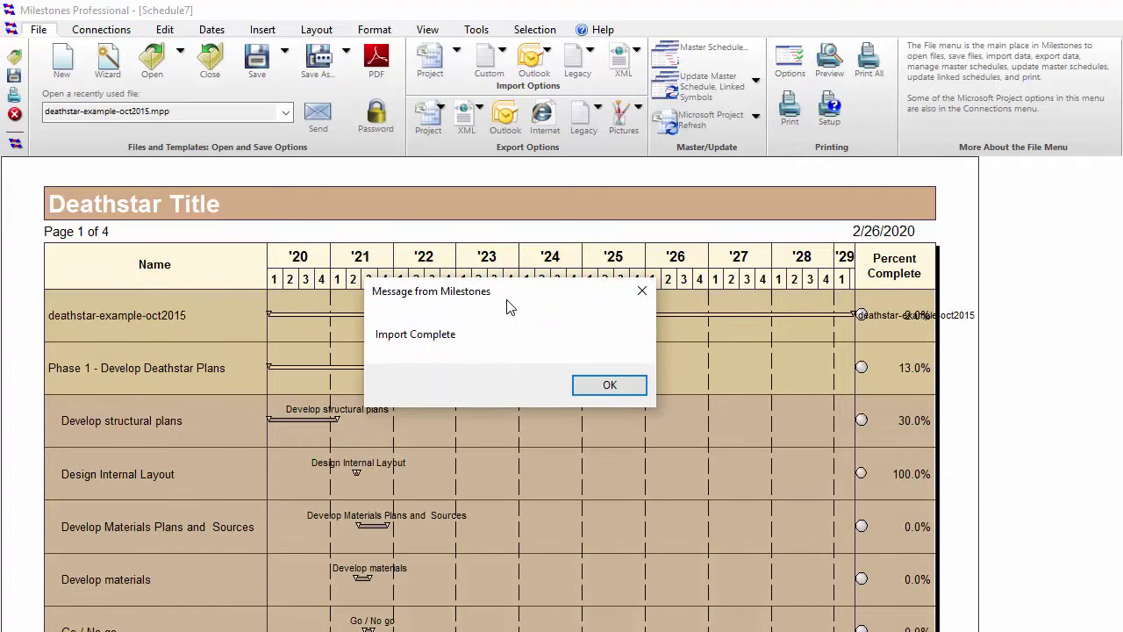
{"action": "left_click", "coordinate": [610, 386]}
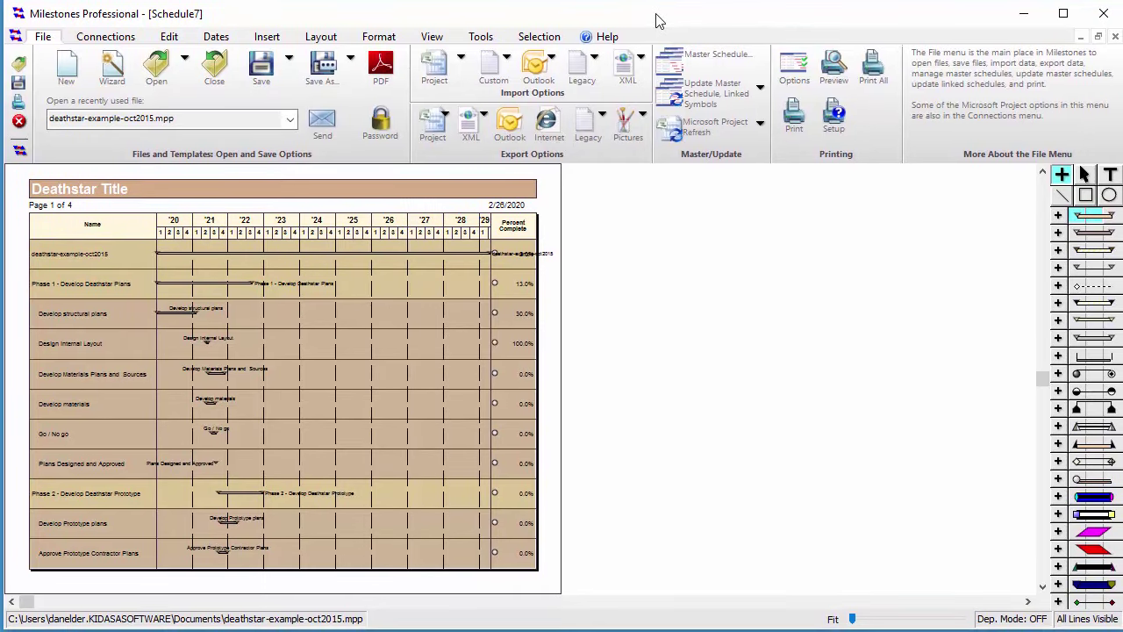
Zoom in on the imported Deathstar schedule and look over its task rows, bars and date headings.
{"action": "scroll", "coordinate": [272, 384], "scroll_direction": "up", "scroll_amount": 2}
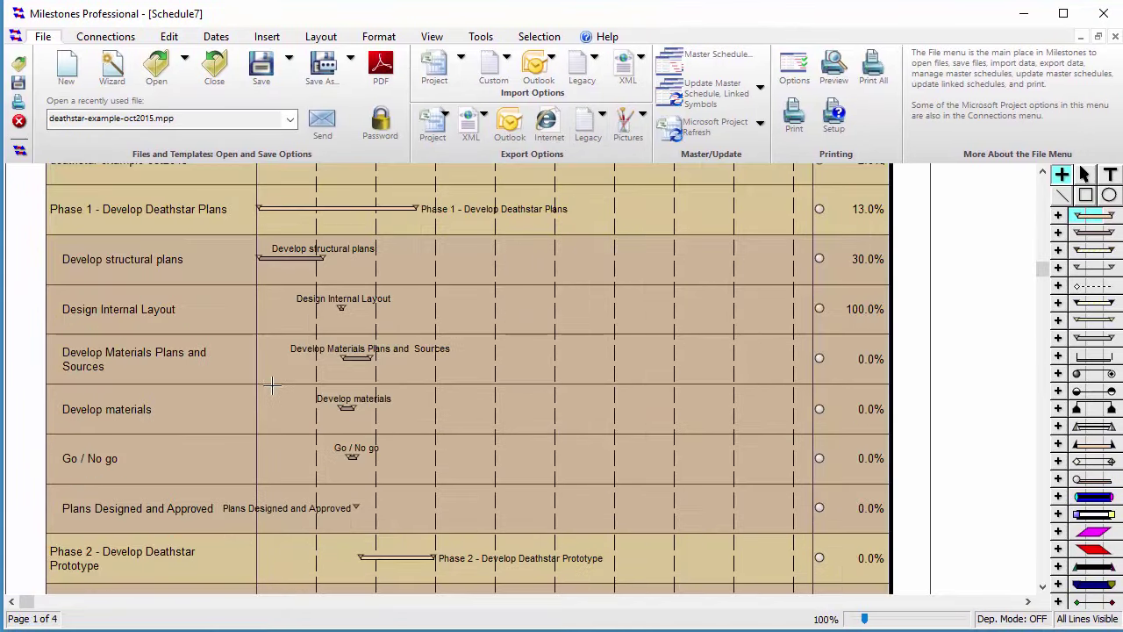
{"action": "scroll", "coordinate": [272, 384], "scroll_direction": "up", "scroll_amount": 1}
{"action": "scroll", "coordinate": [464, 400], "scroll_direction": "up", "scroll_amount": 4}
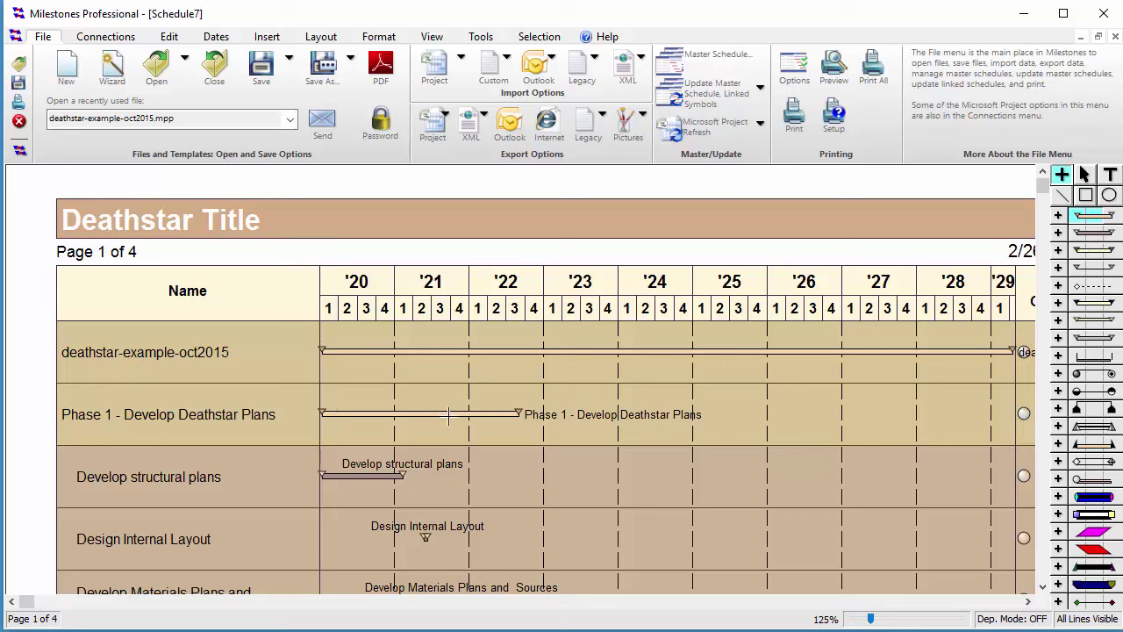
{"action": "scroll", "coordinate": [556, 401], "scroll_direction": "down", "scroll_amount": 1}
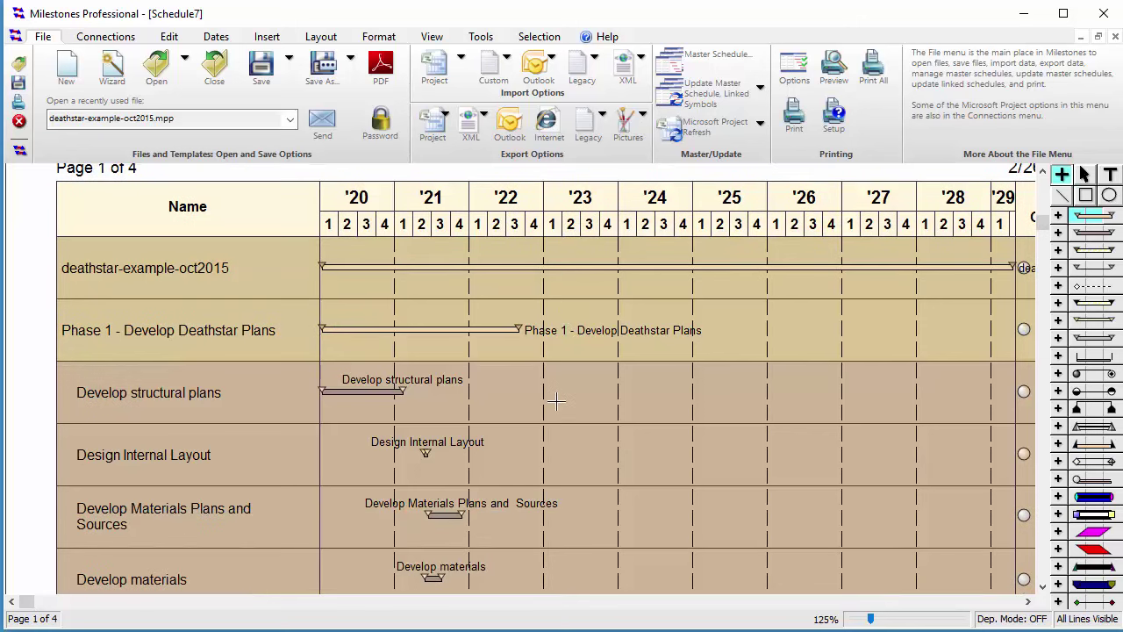
{"action": "scroll", "coordinate": [556, 401], "scroll_direction": "down", "scroll_amount": 2}
{"action": "scroll", "coordinate": [553, 405], "scroll_direction": "up", "scroll_amount": 2}
{"action": "scroll", "coordinate": [552, 406], "scroll_direction": "up", "scroll_amount": 1}
{"action": "scroll", "coordinate": [552, 406], "scroll_direction": "down", "scroll_amount": 1}
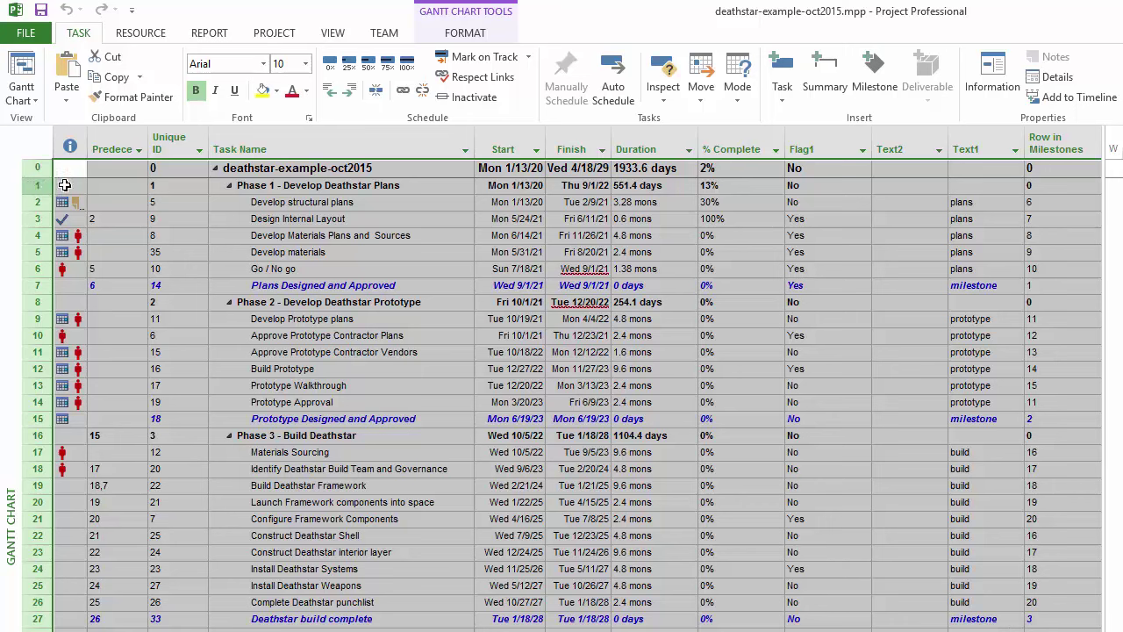
Compare the Phase 1 - Develop Deathstar Plans task in Microsoft Project with its finish and start symbols in Milestones Professional.
{"action": "left_click", "coordinate": [36, 185]}
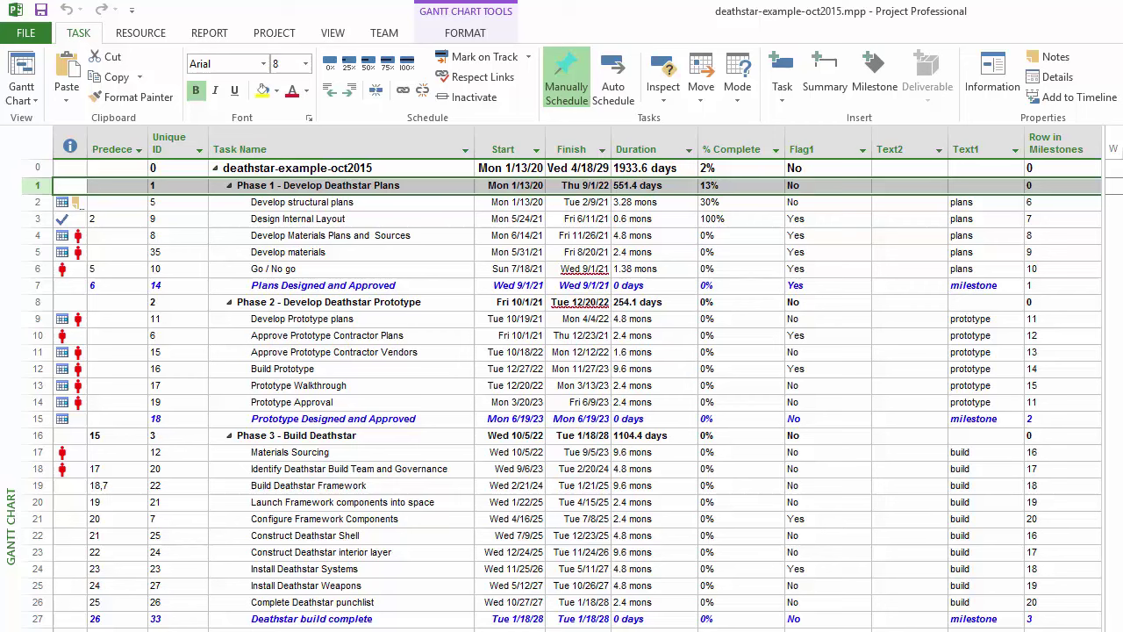
{"action": "key", "text": "alt+Tab"}
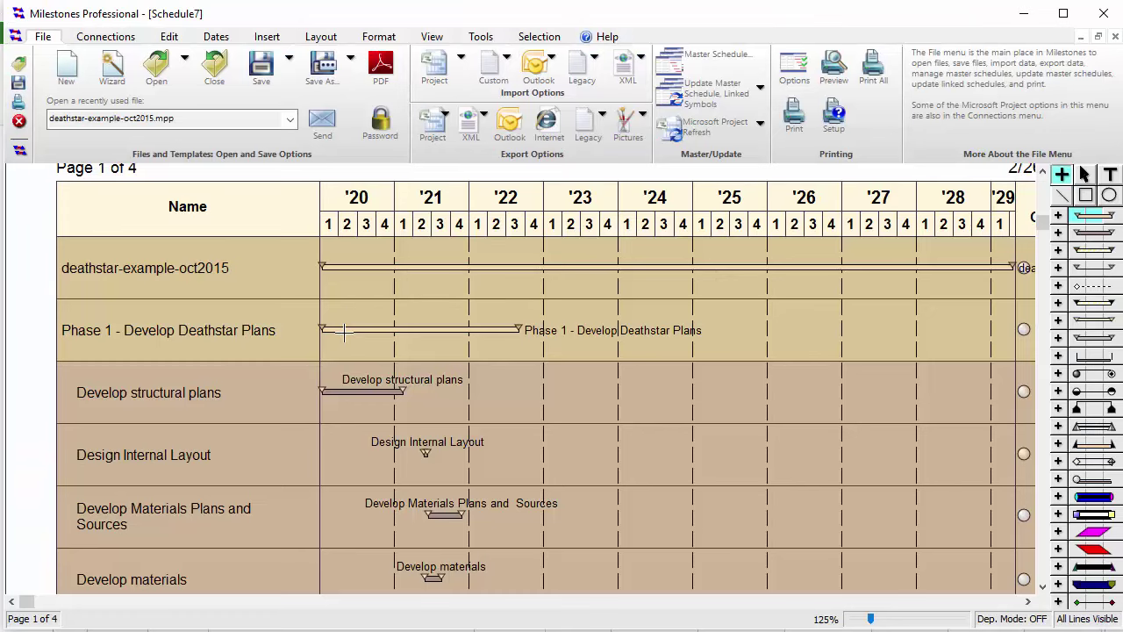
{"action": "left_click", "coordinate": [1084, 176]}
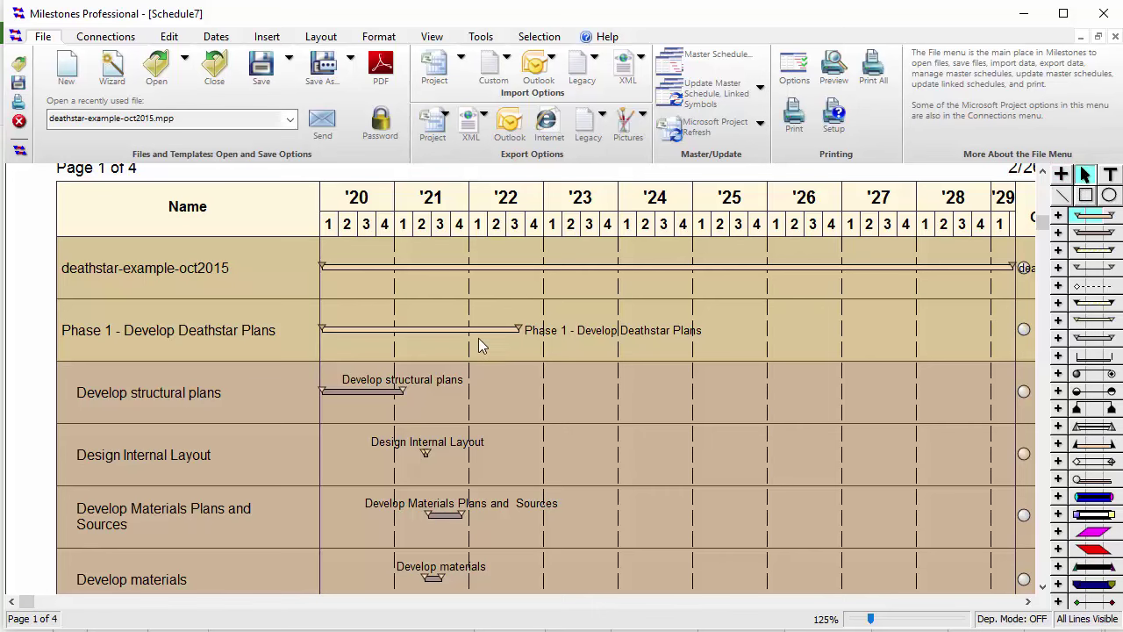
{"action": "left_click", "coordinate": [521, 328]}
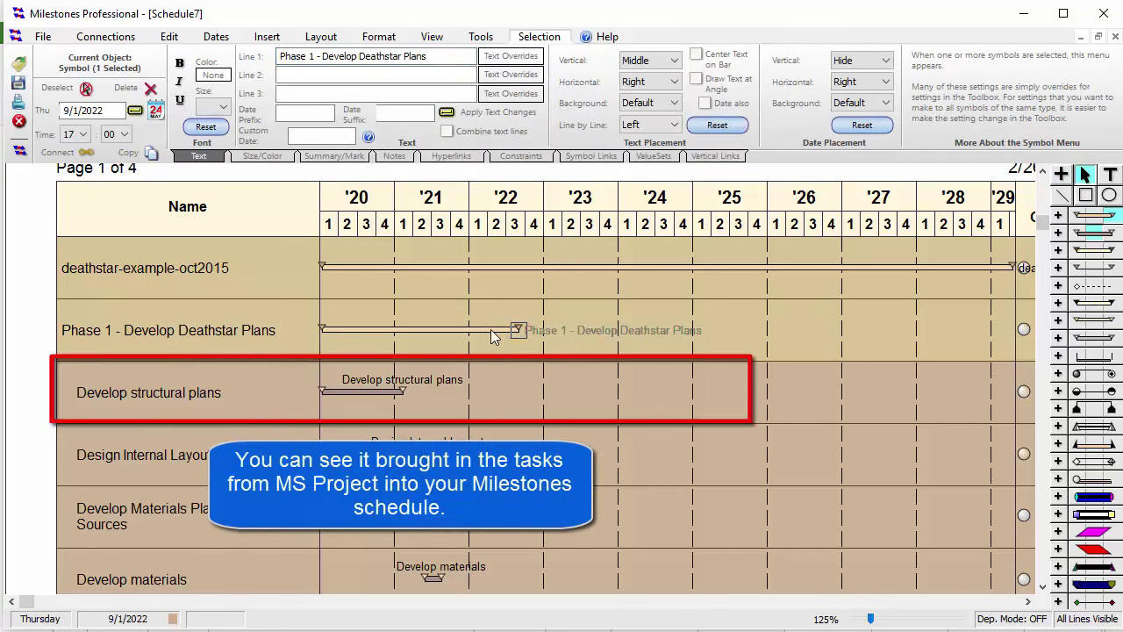
{"action": "left_click", "coordinate": [323, 329]}
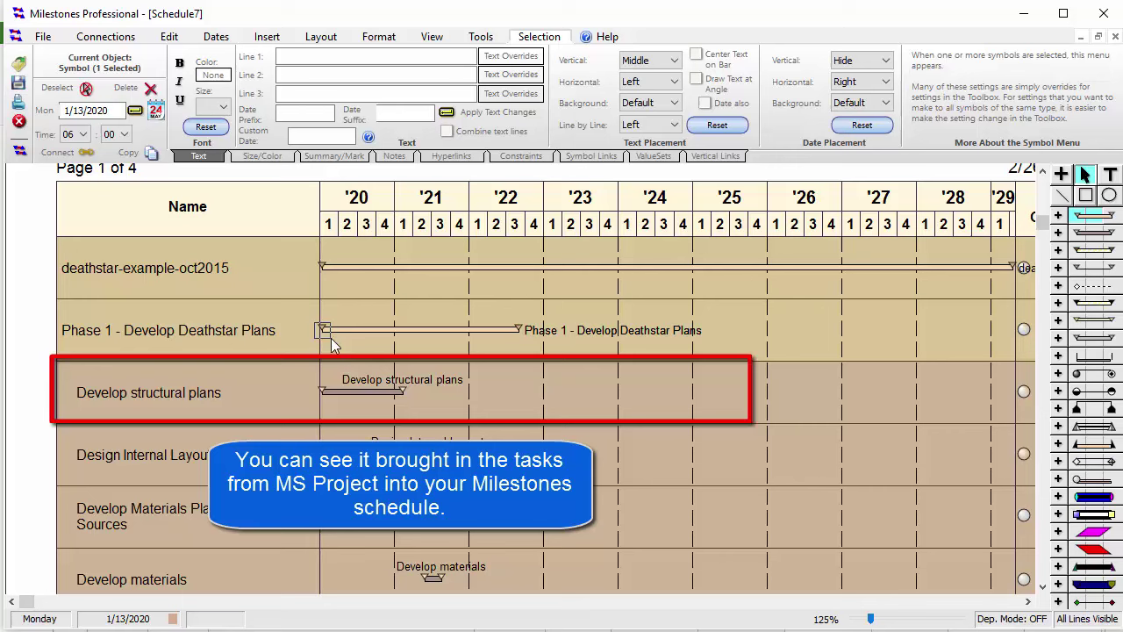
Select the start symbol of Develop structural plans, and check it against the same task's row in Microsoft Project.
{"action": "left_click", "coordinate": [323, 392]}
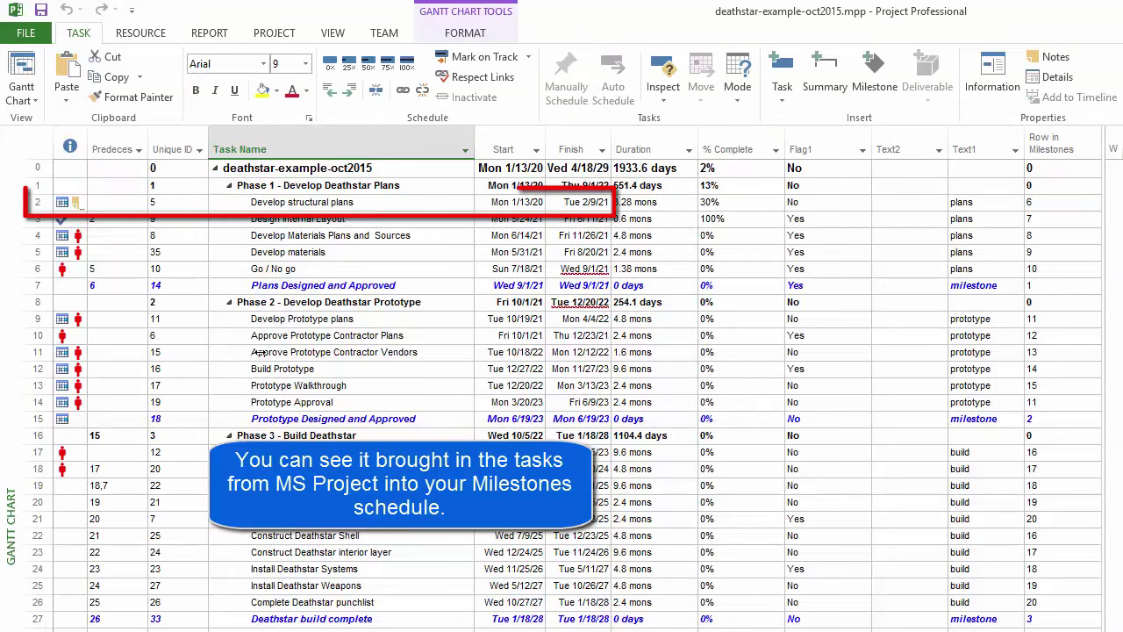
{"action": "left_click", "coordinate": [31, 205]}
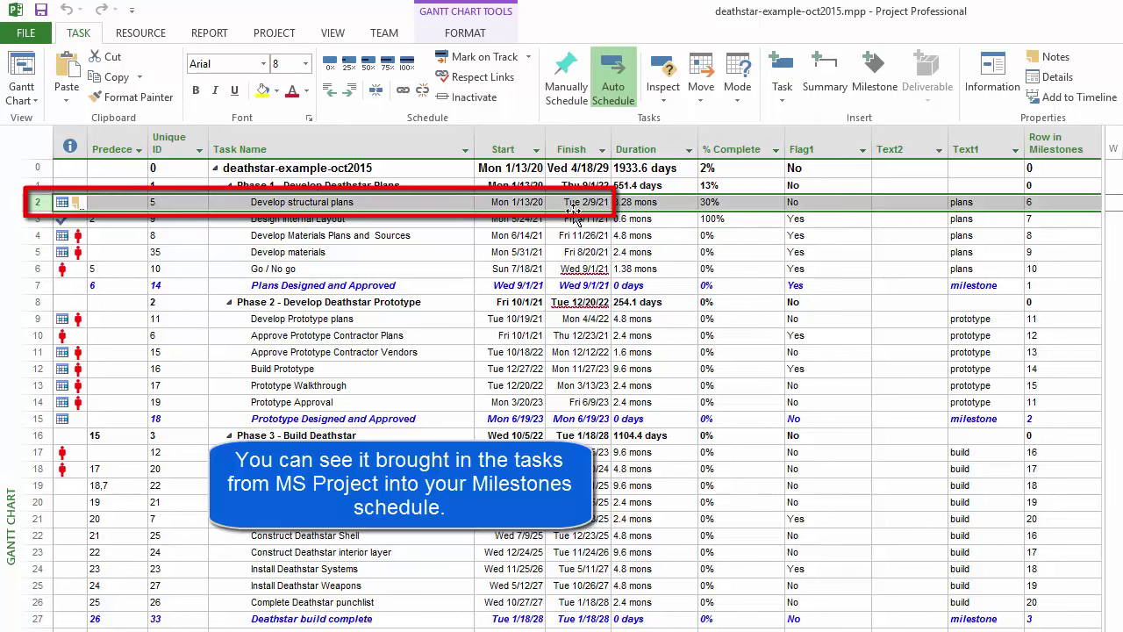
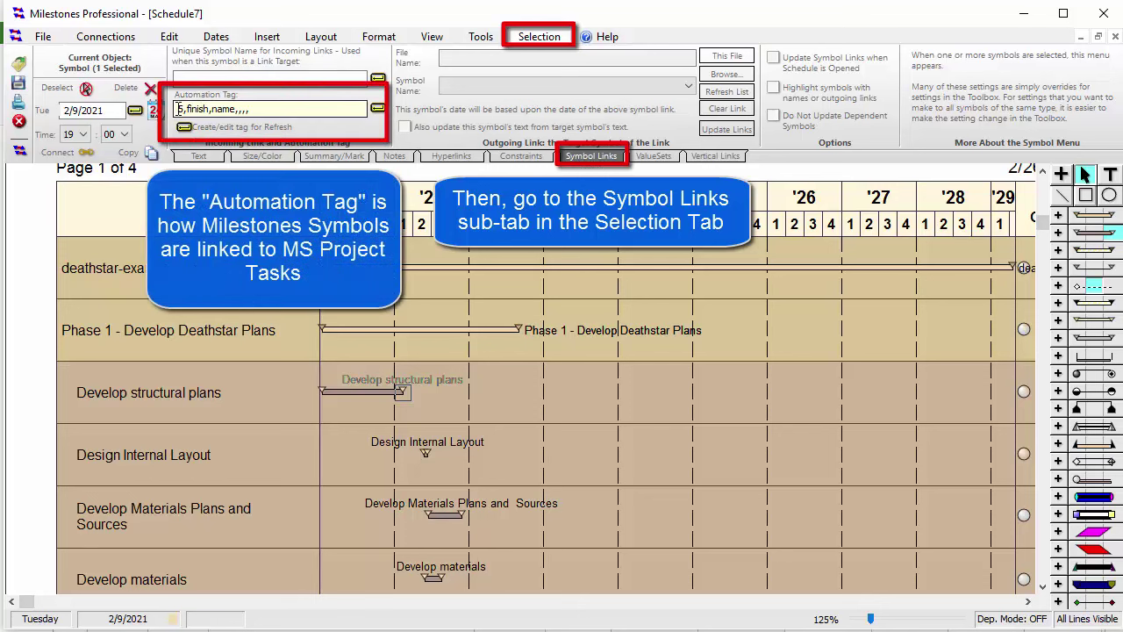
Review the Automation Tag of the Develop structural plans finish symbol in the refresh tag builder, and accept its fields.
{"action": "left_click_drag", "start_coordinate": [180, 109], "coordinate": [254, 98]}
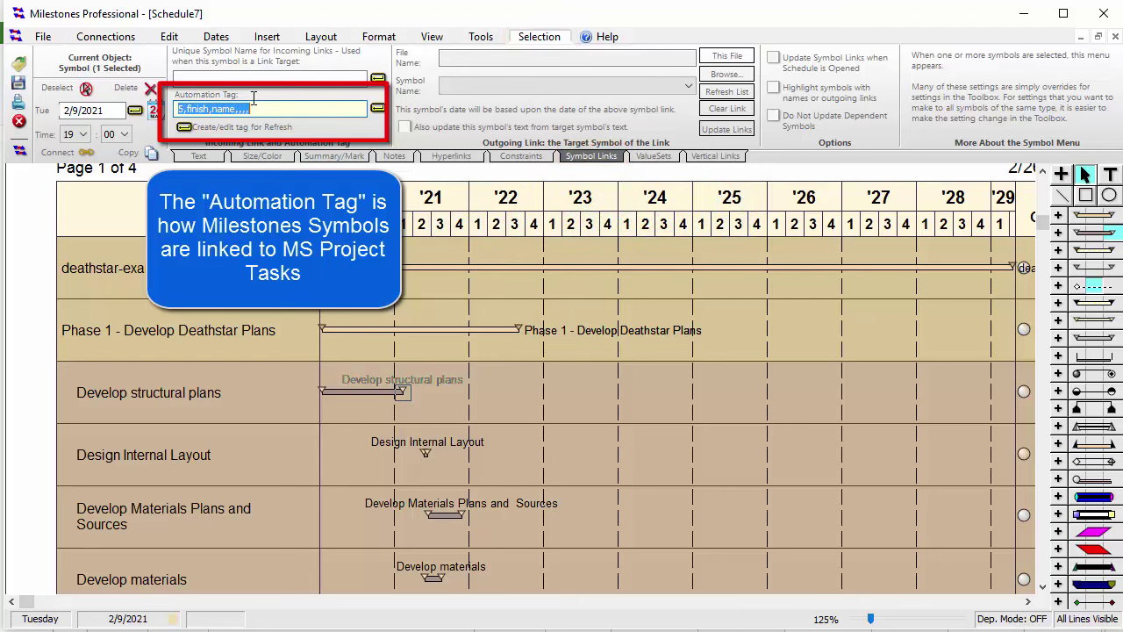
{"action": "left_click", "coordinate": [256, 108]}
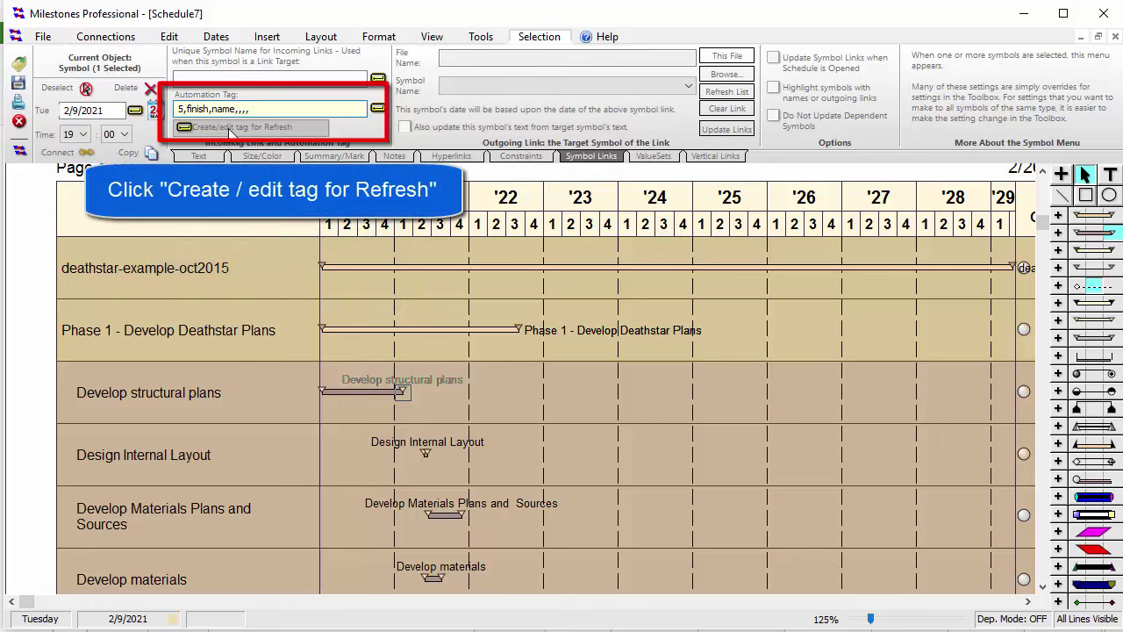
{"action": "left_click", "coordinate": [230, 132]}
{"action": "left_click_drag", "start_coordinate": [211, 58], "coordinate": [544, 68]}
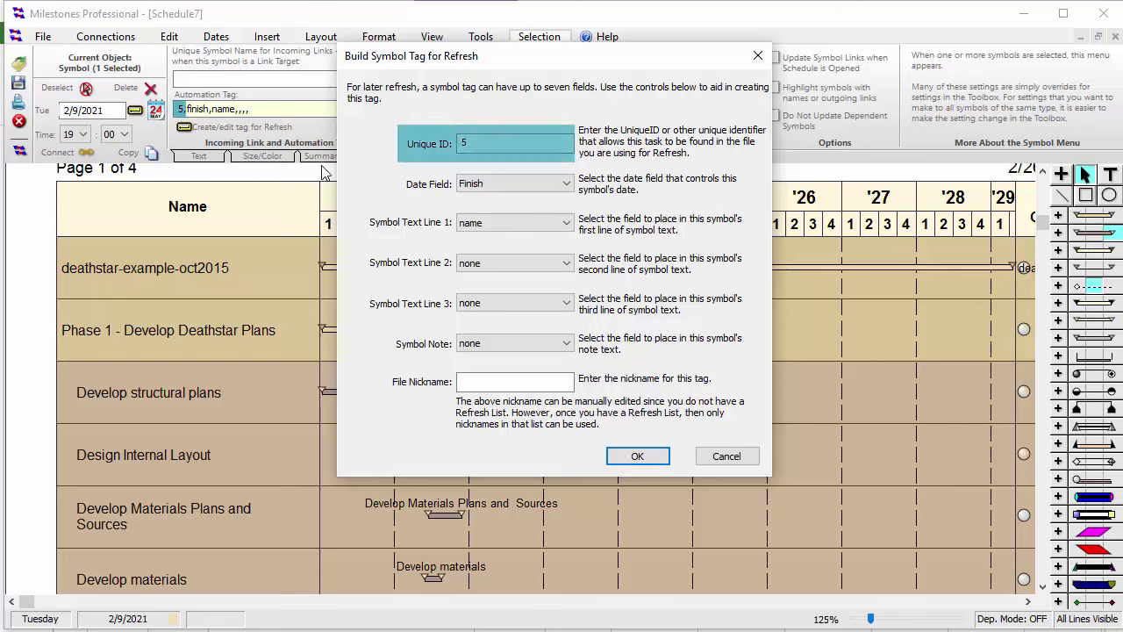
{"action": "type", "text": "5"}
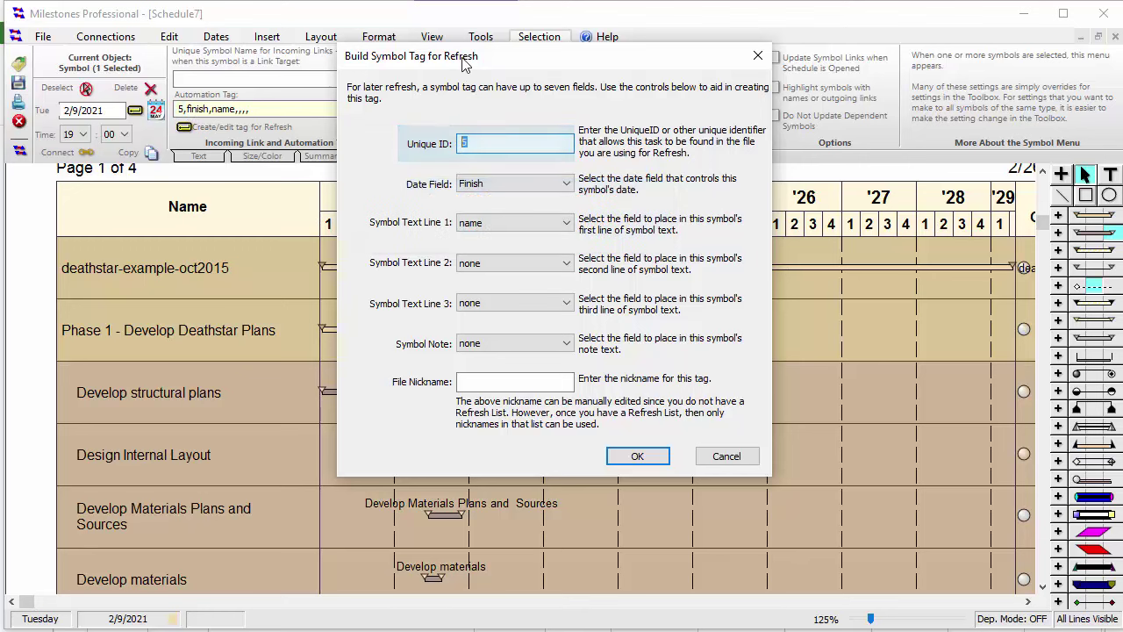
{"action": "left_click_drag", "start_coordinate": [470, 61], "coordinate": [738, 98]}
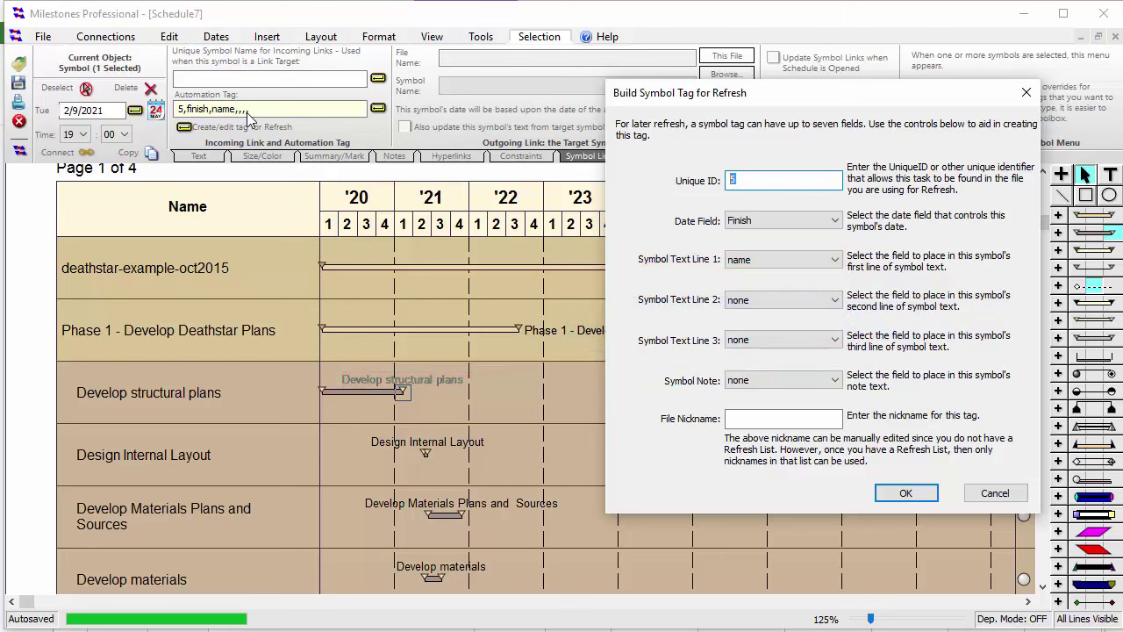
{"action": "left_click", "coordinate": [924, 497]}
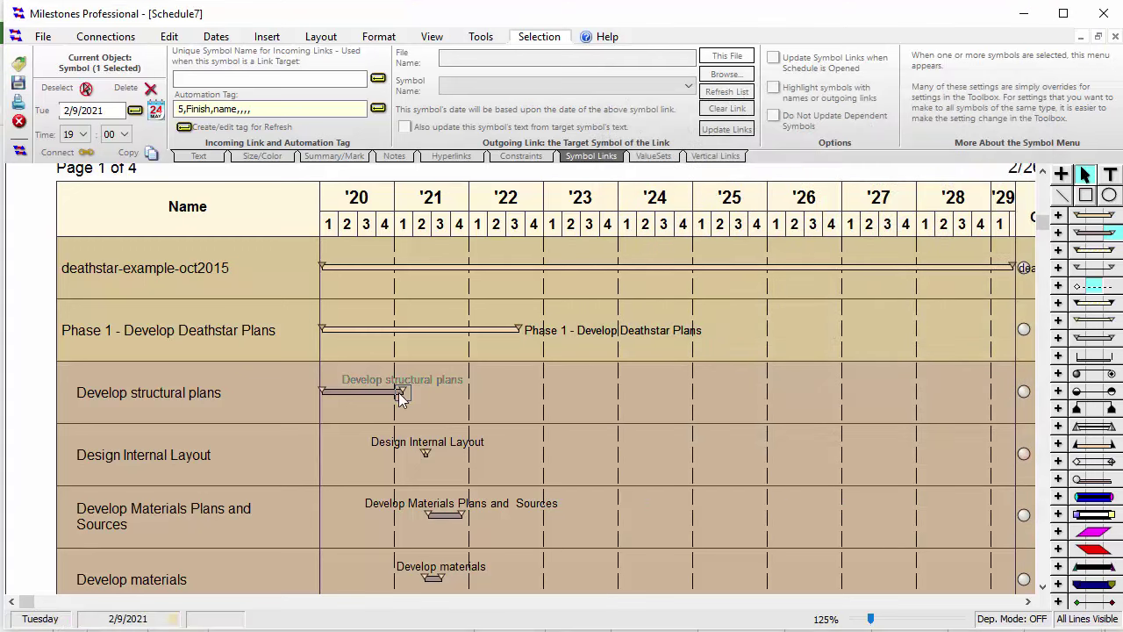
Compare the start symbol's tag and date for Develop structural plans with its Microsoft Project row, and reselect the finish symbol in Milestones Professional.
{"action": "left_click", "coordinate": [327, 387]}
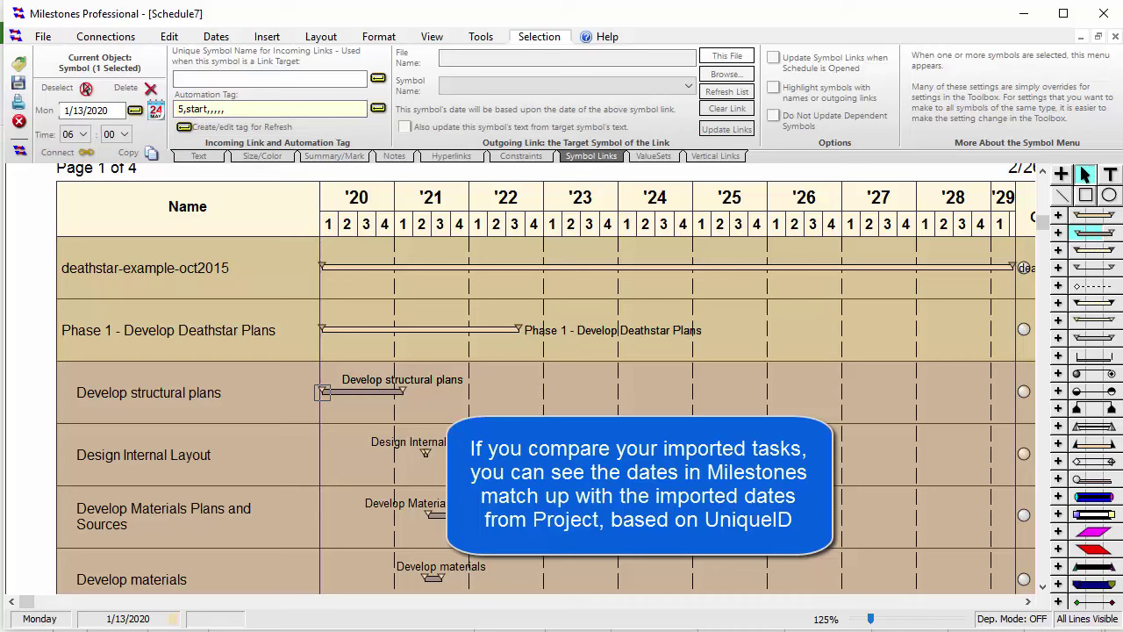
{"action": "key", "text": "alt+Tab"}
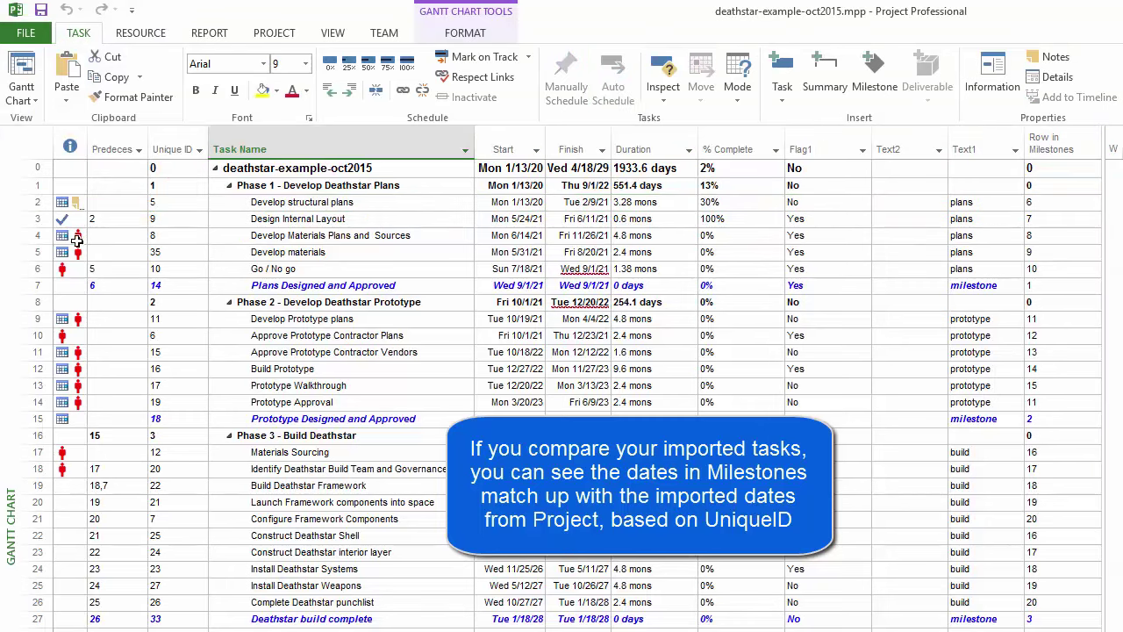
{"action": "left_click", "coordinate": [30, 204]}
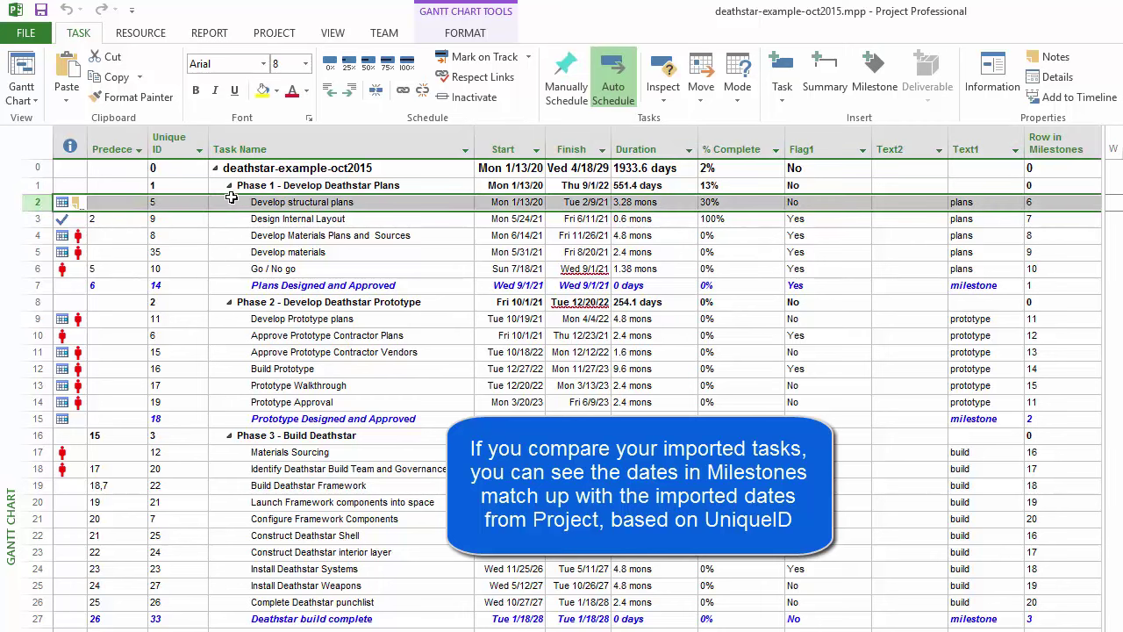
{"action": "left_click", "coordinate": [514, 204]}
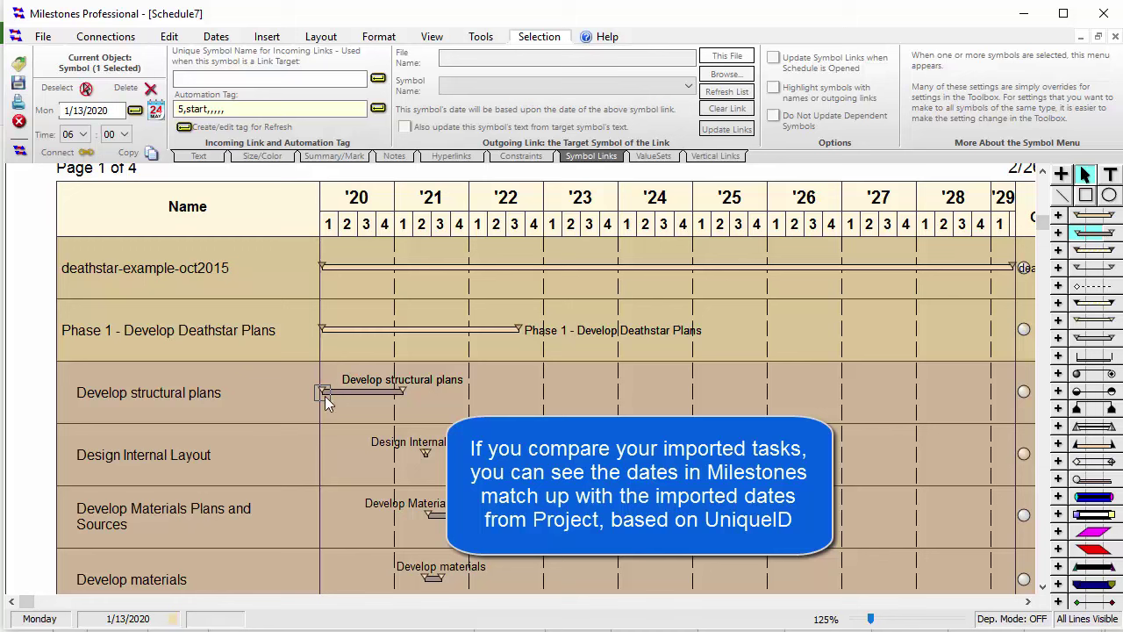
{"action": "left_click", "coordinate": [88, 112]}
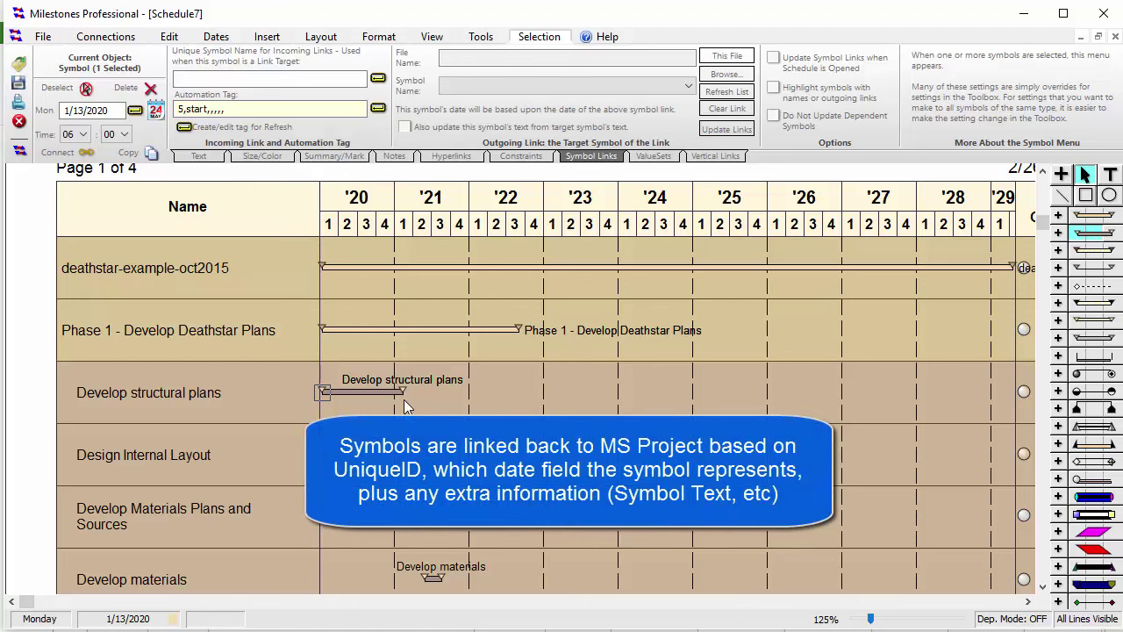
{"action": "left_click", "coordinate": [400, 388]}
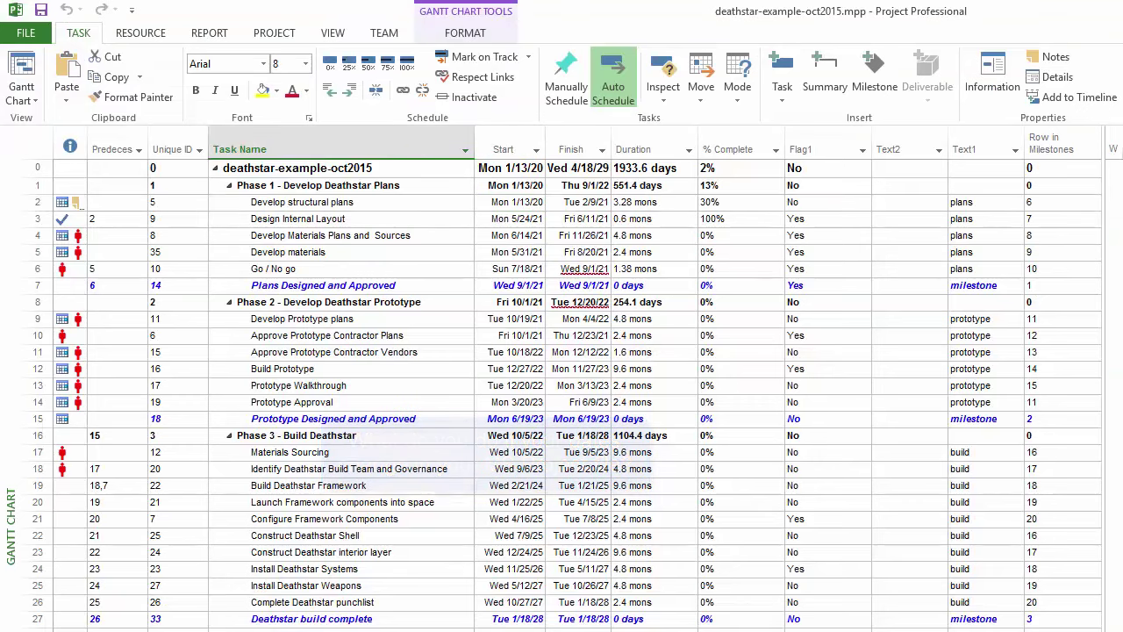
In Microsoft Project, set the start date of the Design Internal Layout task to September 30, 2021.
{"action": "left_click", "coordinate": [536, 204]}
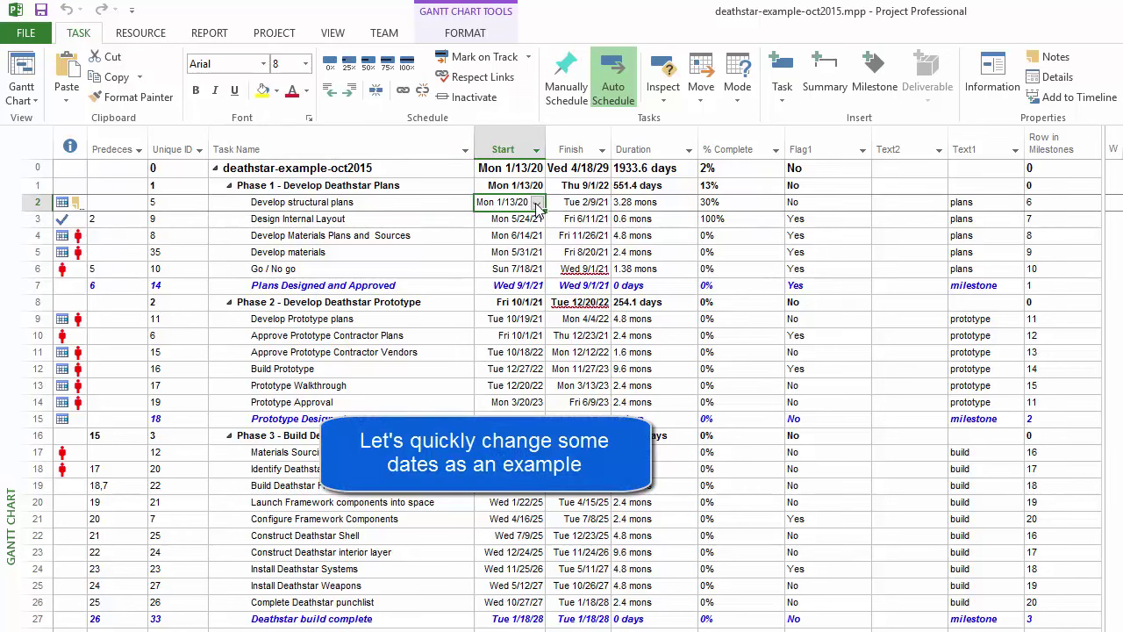
{"action": "left_click", "coordinate": [527, 219]}
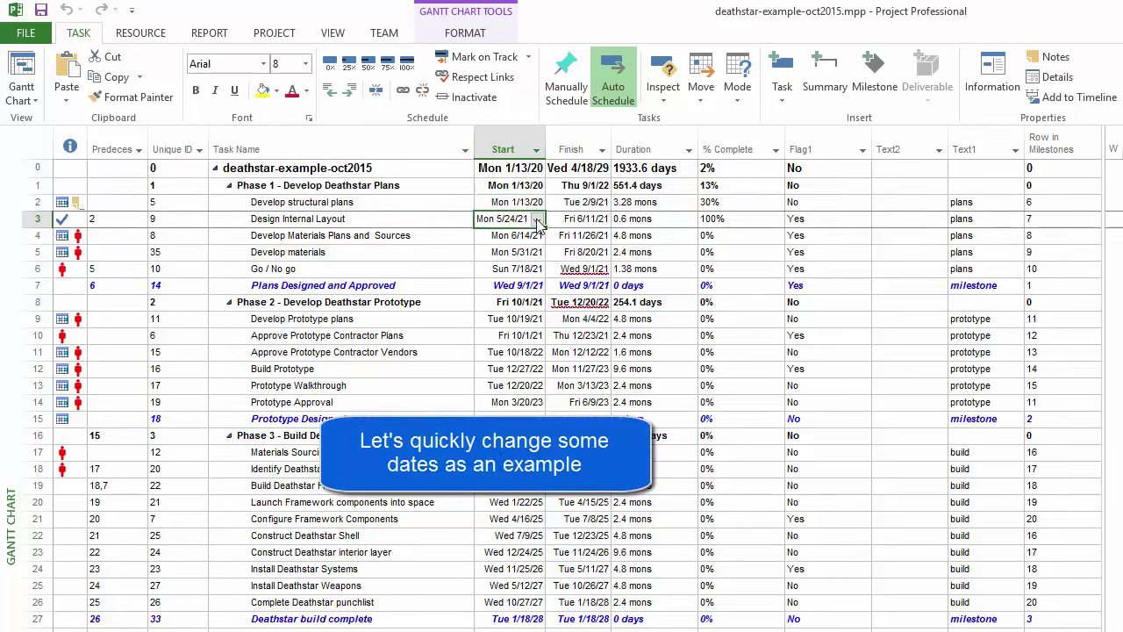
{"action": "left_click", "coordinate": [538, 219]}
{"action": "left_click", "coordinate": [534, 238]}
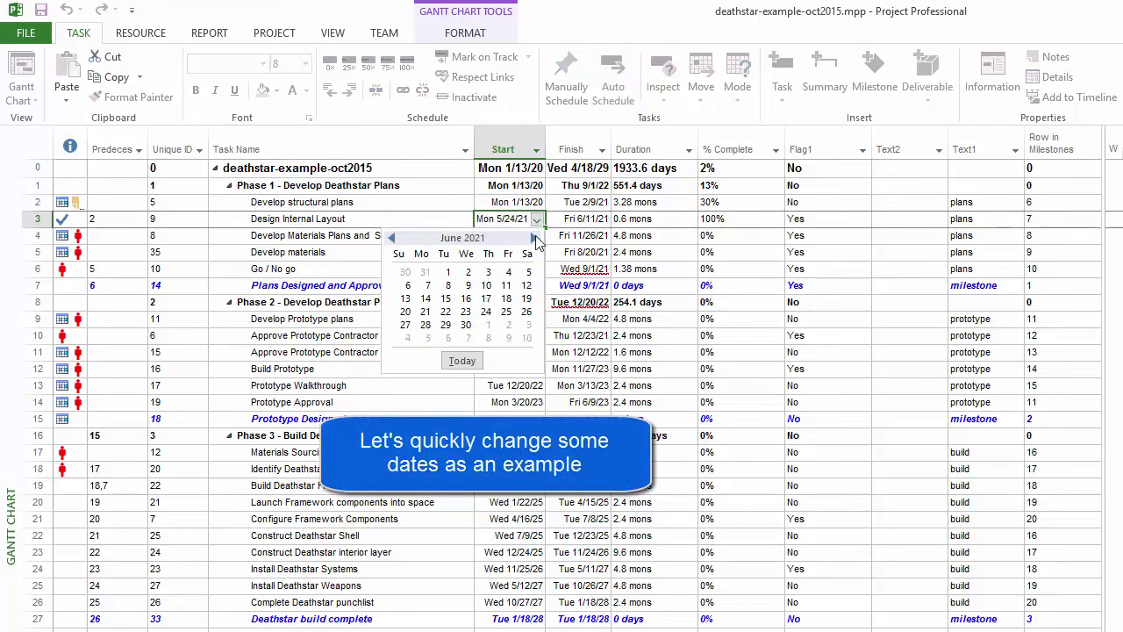
{"action": "left_click", "coordinate": [533, 237]}
{"action": "left_click", "coordinate": [534, 238]}
{"action": "left_click", "coordinate": [533, 238]}
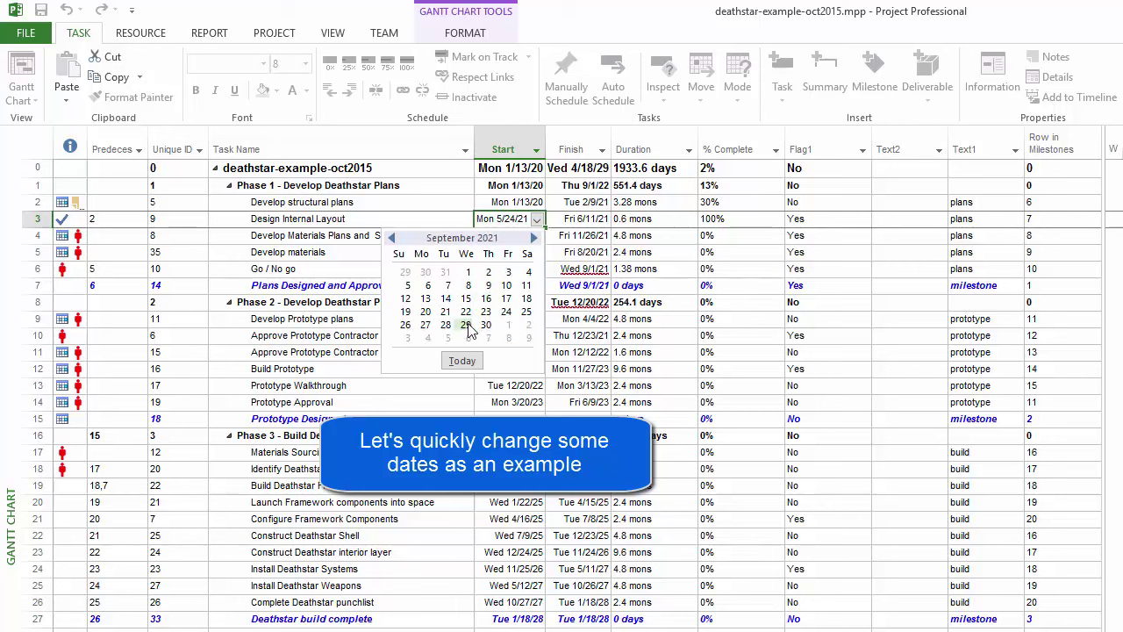
{"action": "left_click", "coordinate": [483, 325]}
Set the start date of the Develop Materials Plans and Sources task to November 30, 2021.
{"action": "left_click", "coordinate": [521, 236]}
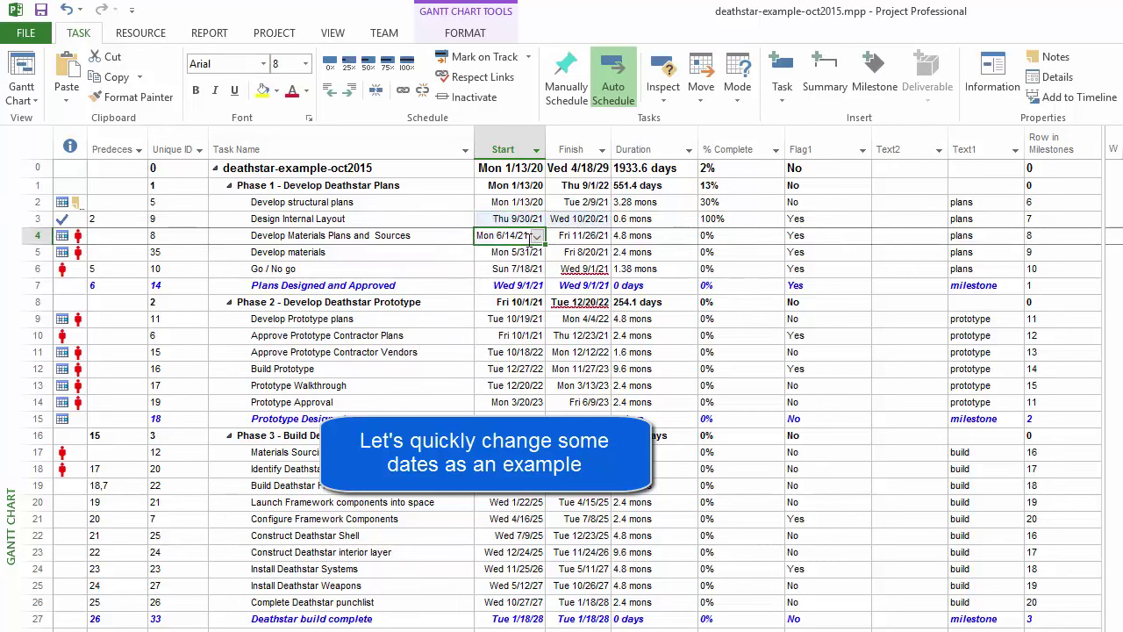
{"action": "left_click", "coordinate": [537, 236]}
{"action": "left_click", "coordinate": [534, 255]}
{"action": "left_click", "coordinate": [533, 254]}
{"action": "left_click", "coordinate": [533, 254]}
{"action": "left_click", "coordinate": [533, 254]}
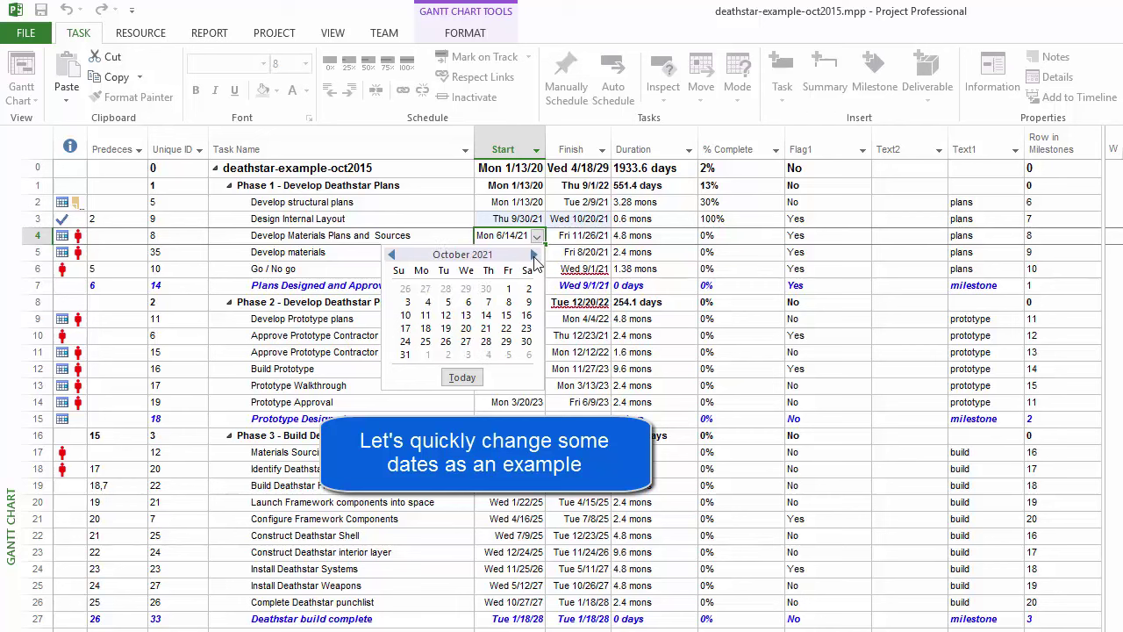
{"action": "left_click", "coordinate": [533, 254]}
{"action": "left_click", "coordinate": [446, 341]}
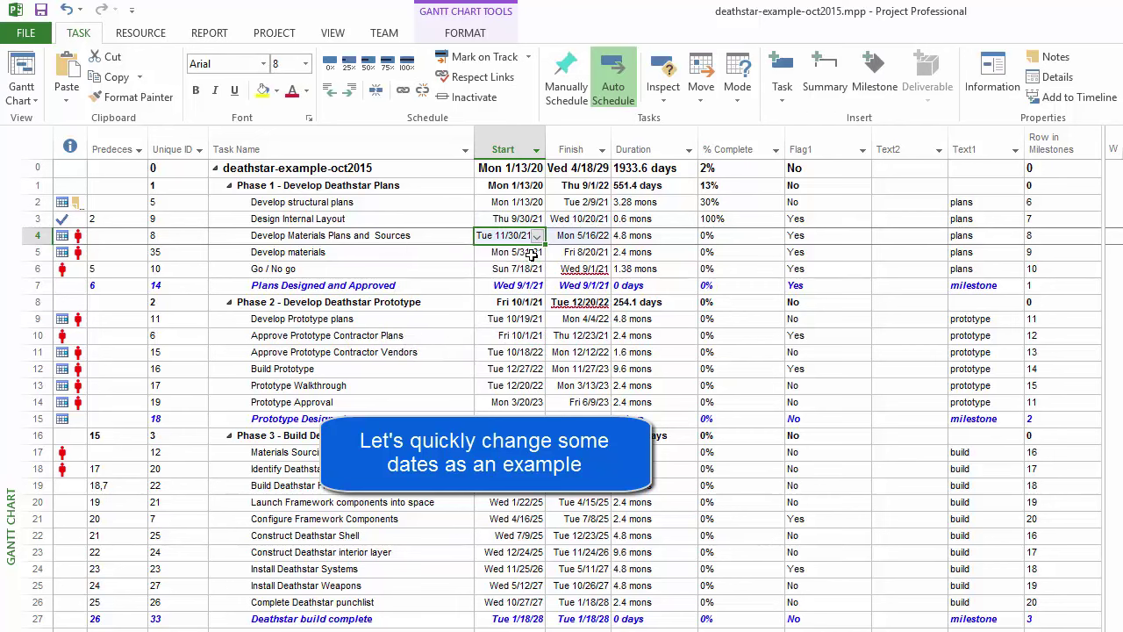
Pick July 31, 2021 as the start date of the Develop materials task.
{"action": "left_click", "coordinate": [539, 256]}
{"action": "left_click", "coordinate": [538, 253]}
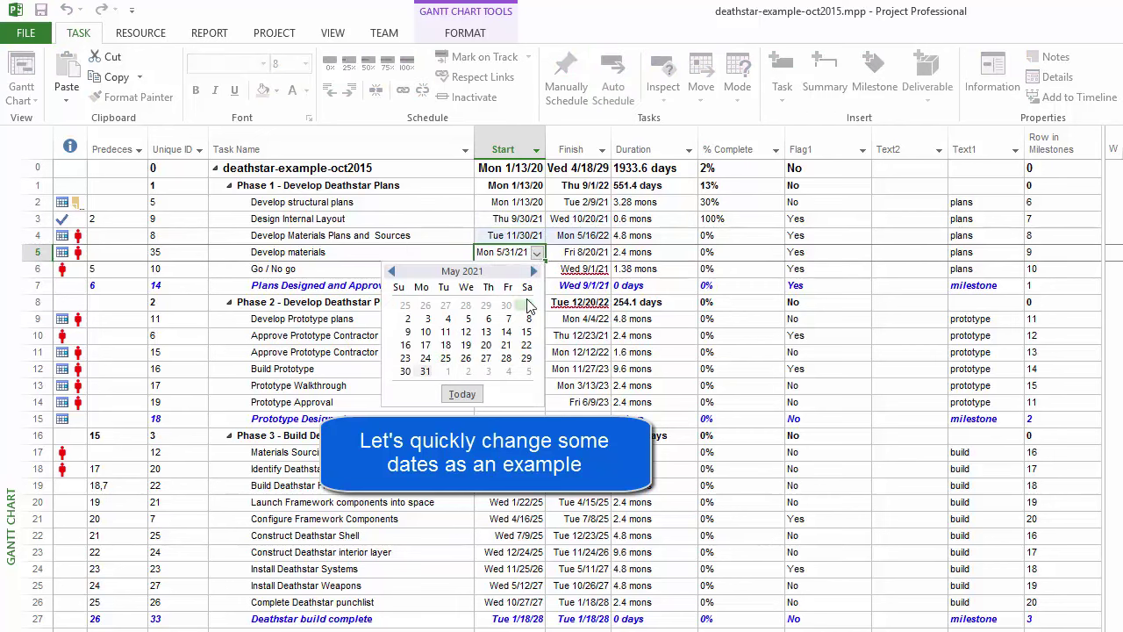
{"action": "left_click", "coordinate": [533, 272]}
{"action": "left_click", "coordinate": [533, 273]}
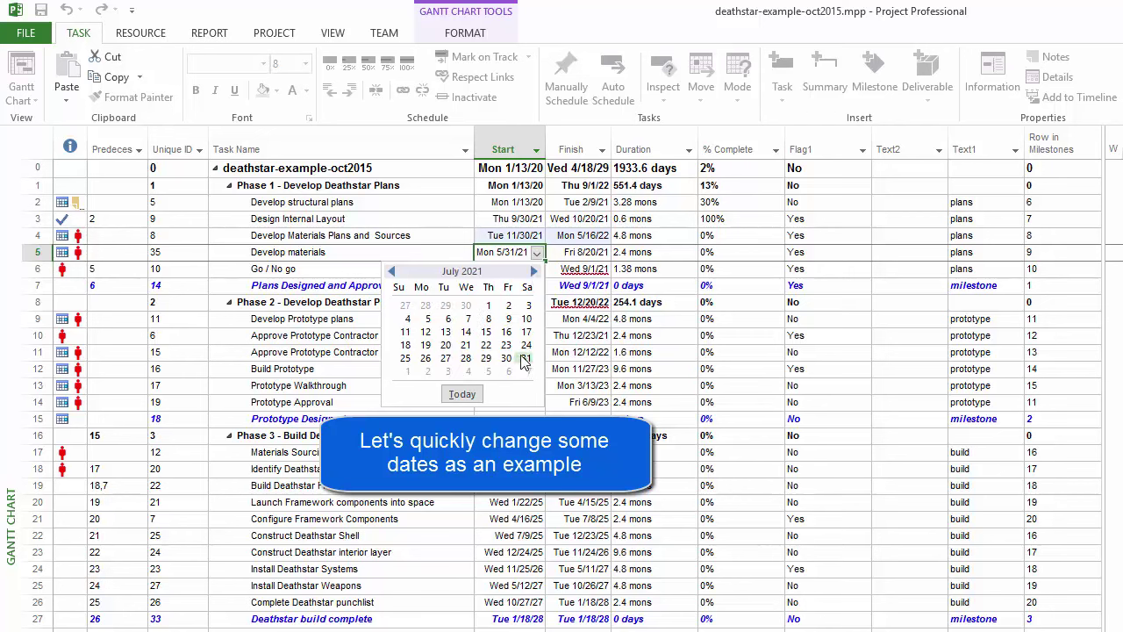
{"action": "left_click", "coordinate": [527, 358]}
Set the start date of the Go / No go task to December 31, 2021.
{"action": "left_click", "coordinate": [500, 268]}
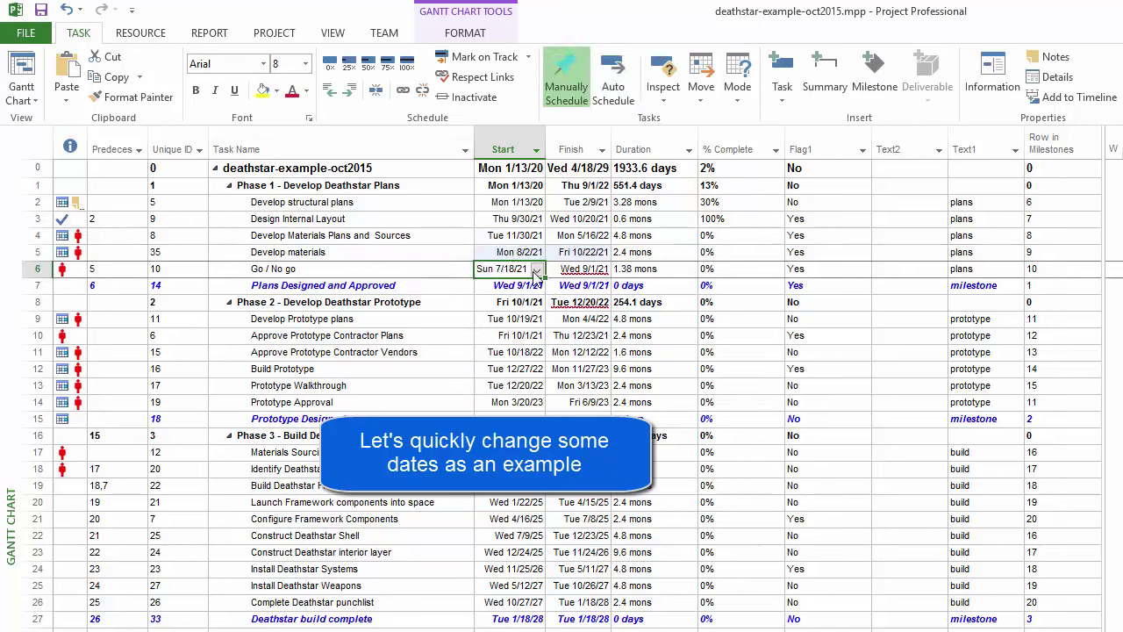
{"action": "left_click", "coordinate": [536, 269]}
{"action": "left_click", "coordinate": [534, 288]}
{"action": "left_click", "coordinate": [534, 288]}
{"action": "left_click", "coordinate": [533, 288]}
{"action": "left_click", "coordinate": [533, 288]}
{"action": "left_click", "coordinate": [533, 288]}
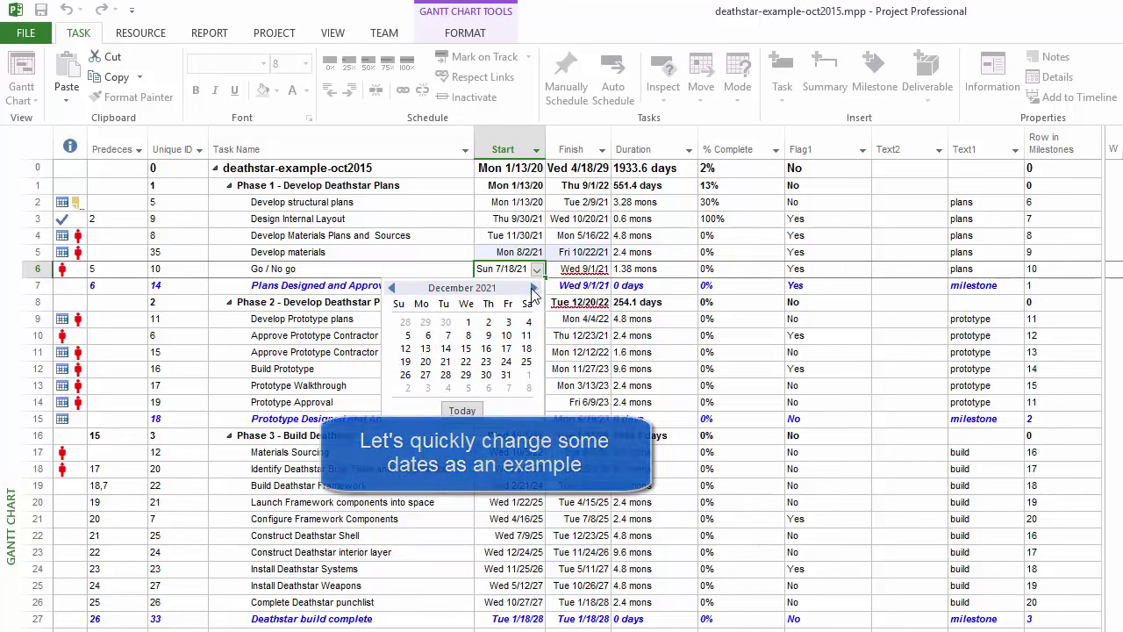
{"action": "left_click", "coordinate": [505, 374]}
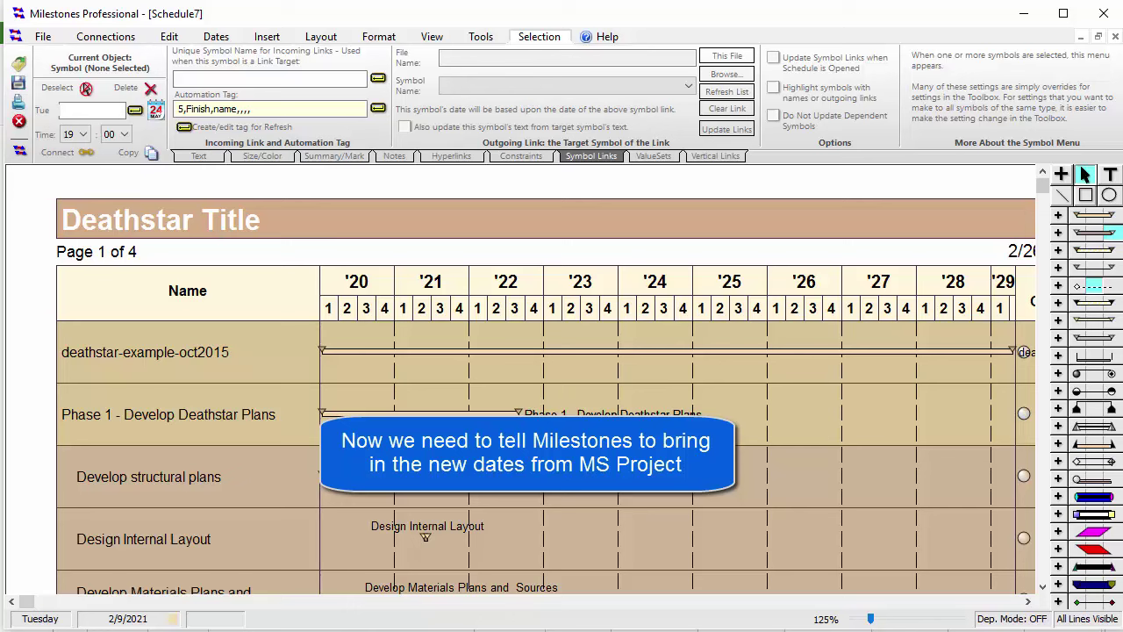
In Milestones Professional, start refreshing the imported project from an MPP/MPD file and save the schedule as Deathstar Title.mlf.
{"action": "scroll", "coordinate": [544, 377], "scroll_direction": "down", "scroll_amount": 1}
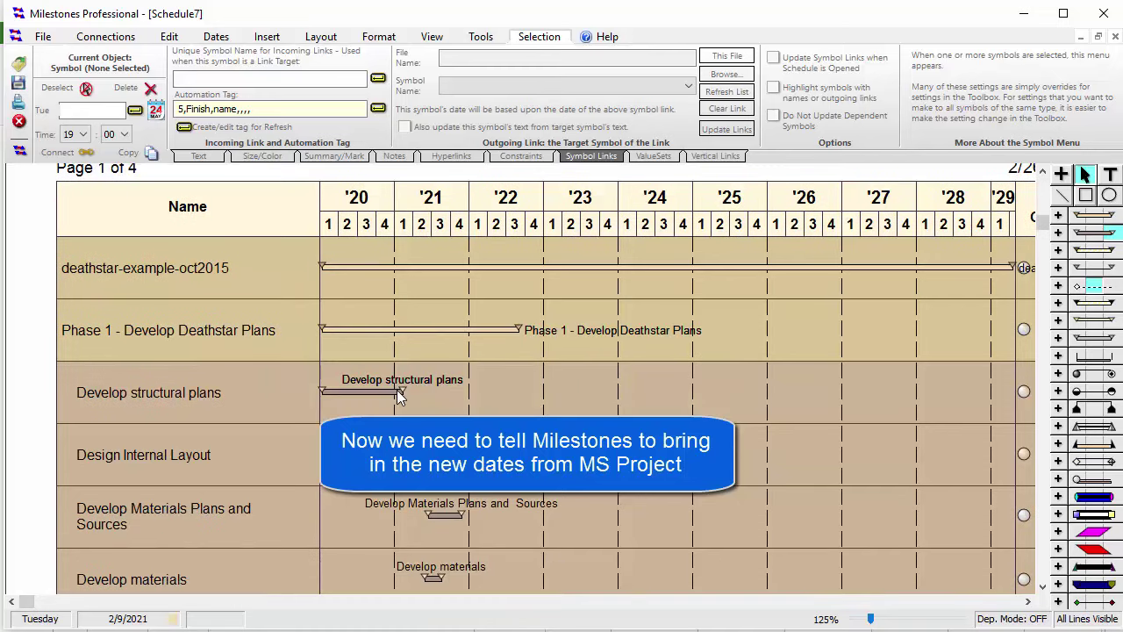
{"action": "scroll", "coordinate": [399, 397], "scroll_direction": "down", "scroll_amount": 1}
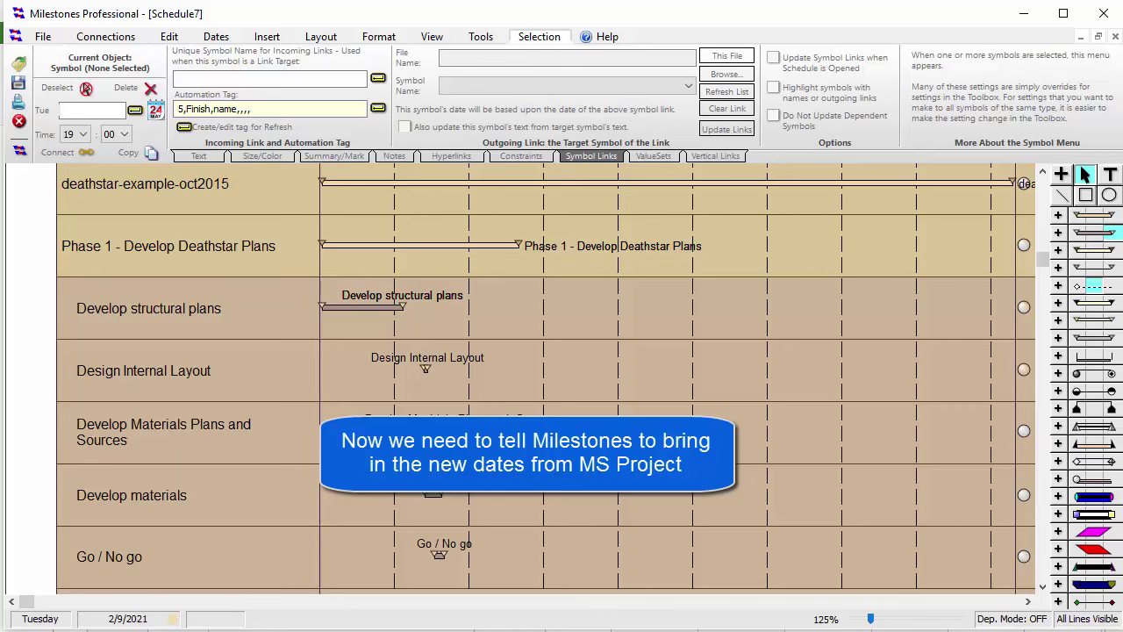
{"action": "scroll", "coordinate": [544, 377], "scroll_direction": "up", "scroll_amount": 2}
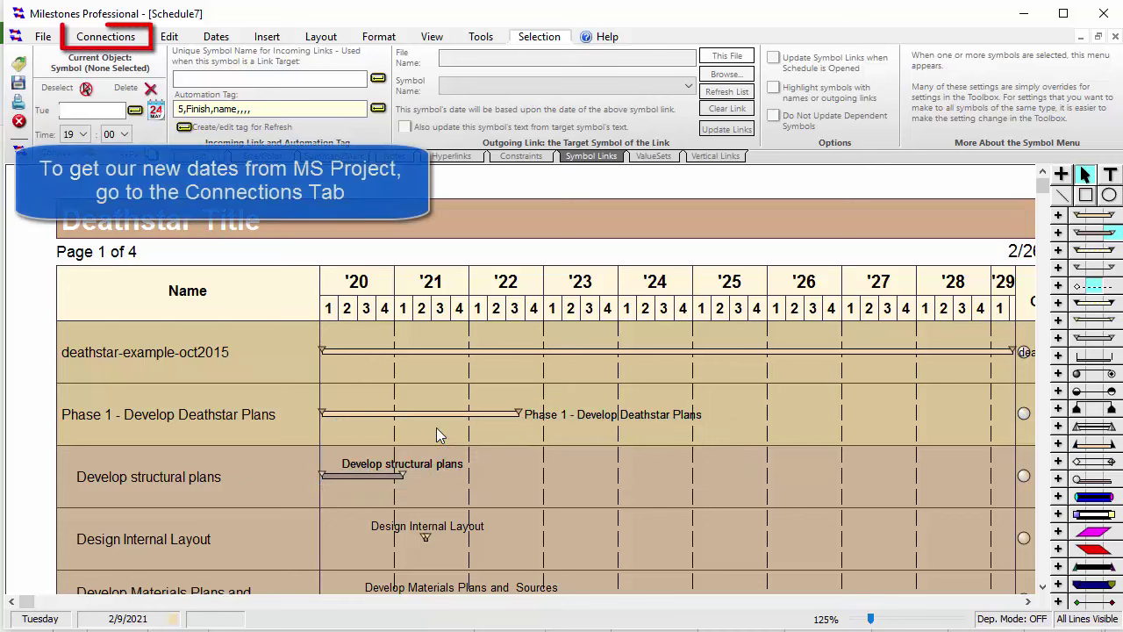
{"action": "left_click", "coordinate": [121, 39]}
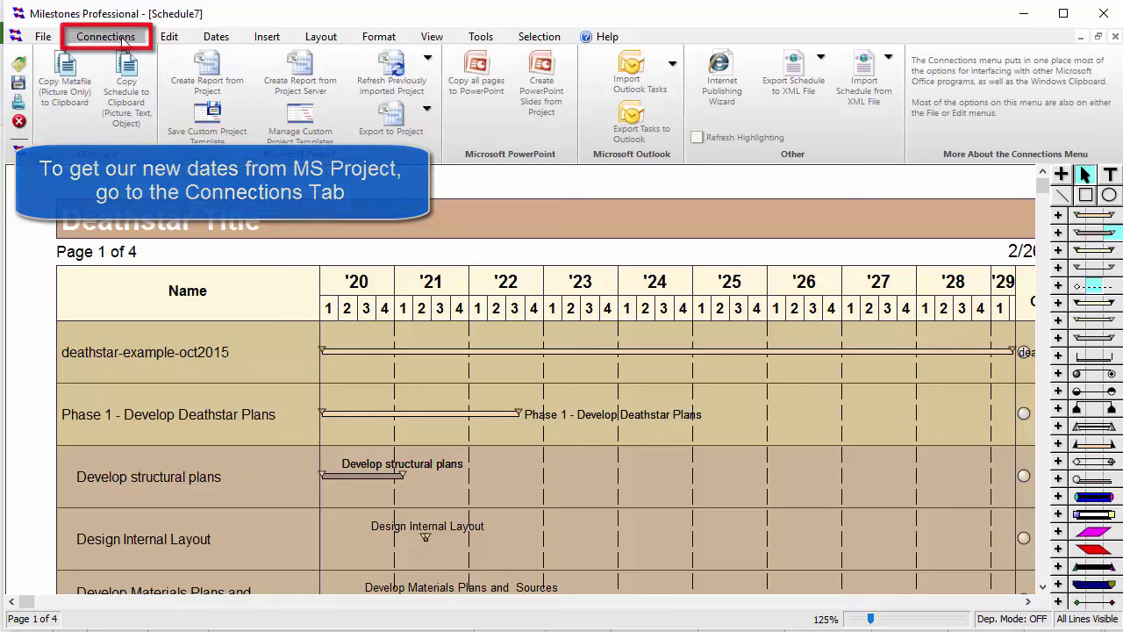
{"action": "left_click", "coordinate": [421, 69]}
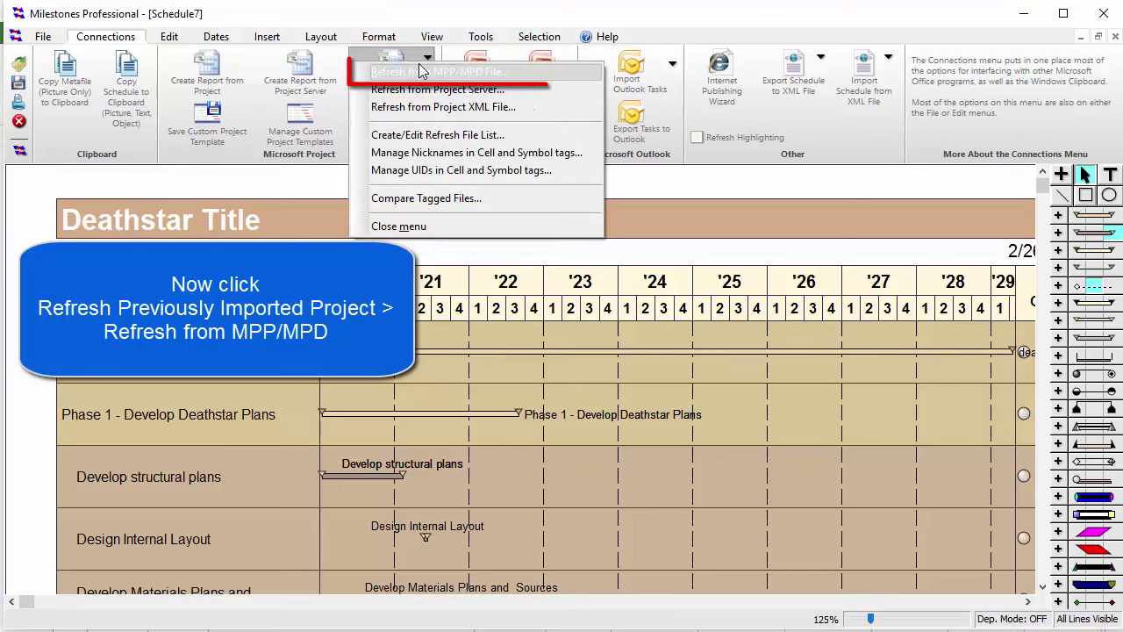
{"action": "left_click", "coordinate": [497, 74]}
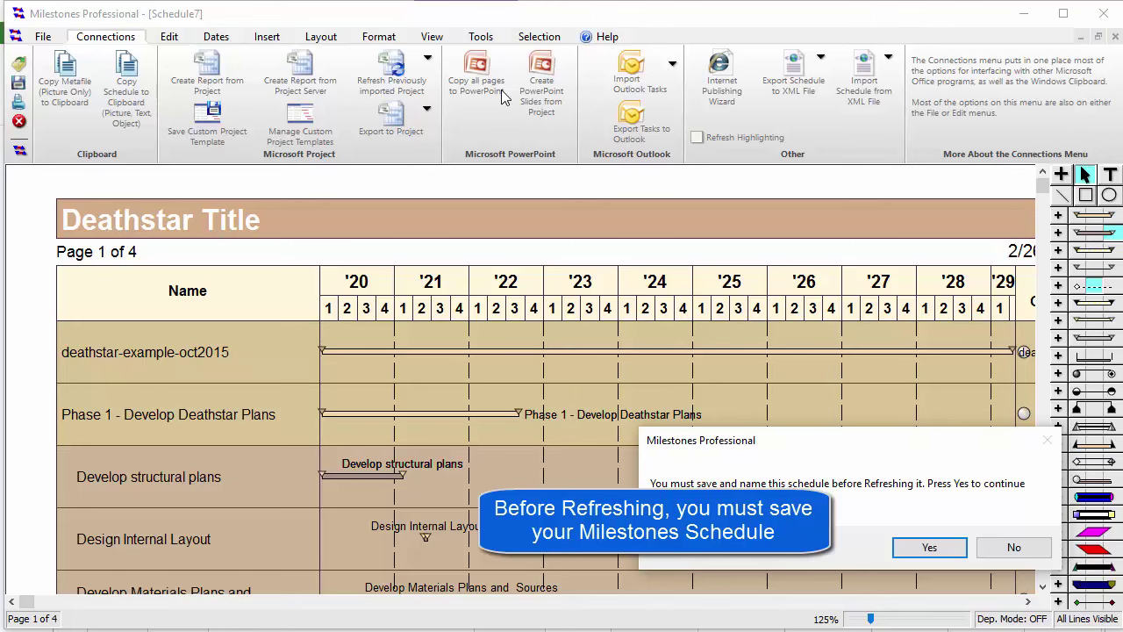
{"action": "left_click", "coordinate": [928, 553]}
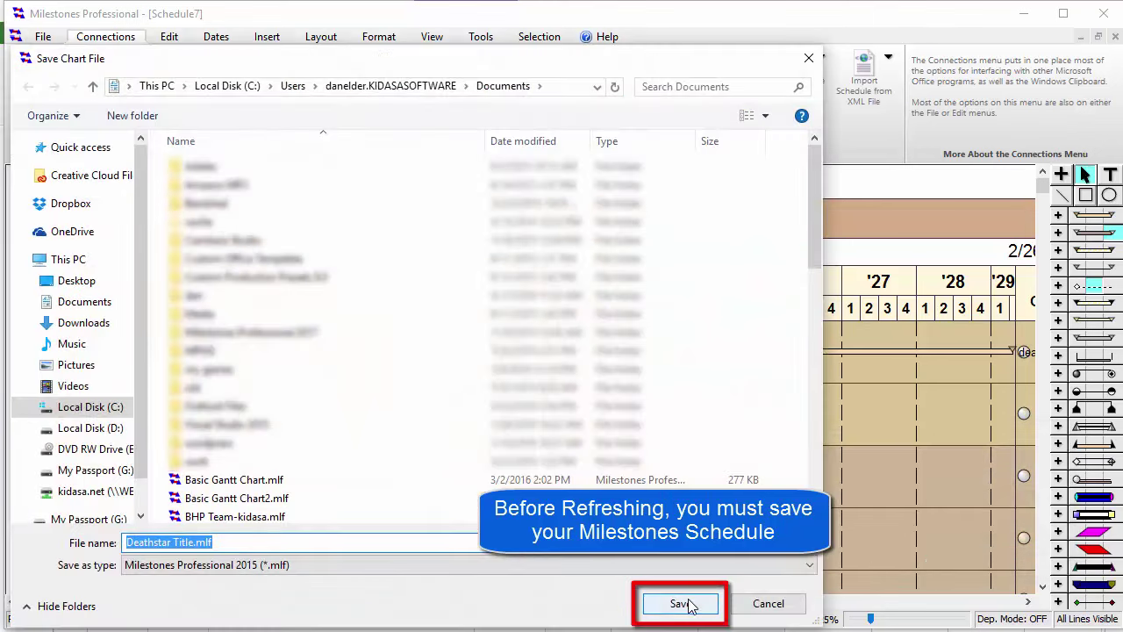
{"action": "left_click", "coordinate": [689, 607]}
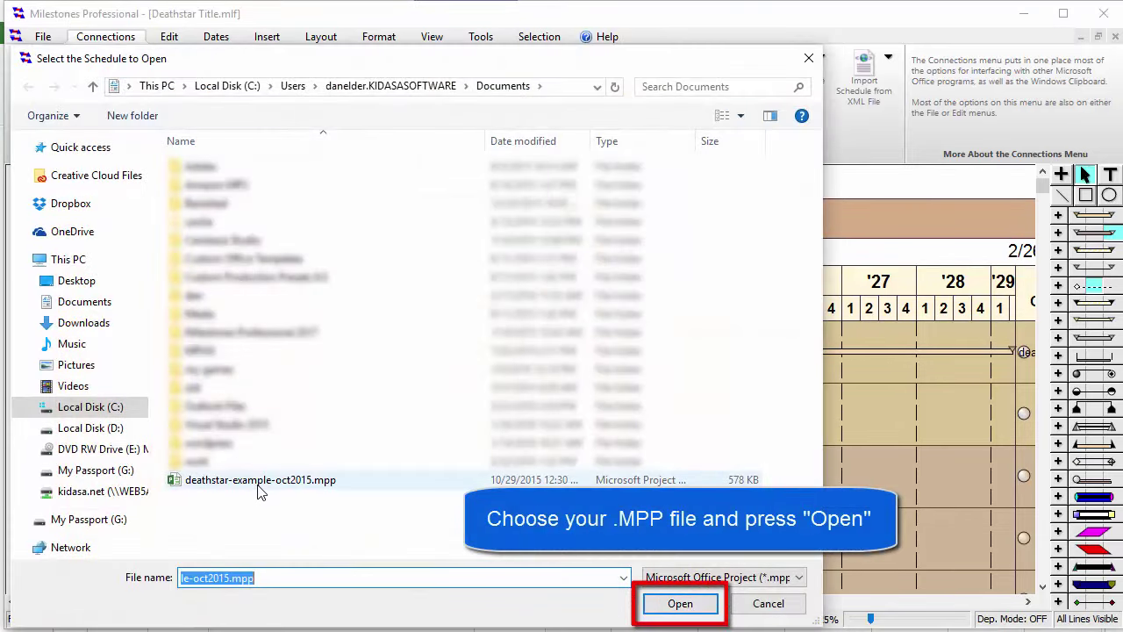
Choose deathstar-example-oct2015.mpp as the refresh source and turn off Refresh Symbol Text in the refresh options.
{"action": "left_click", "coordinate": [259, 485]}
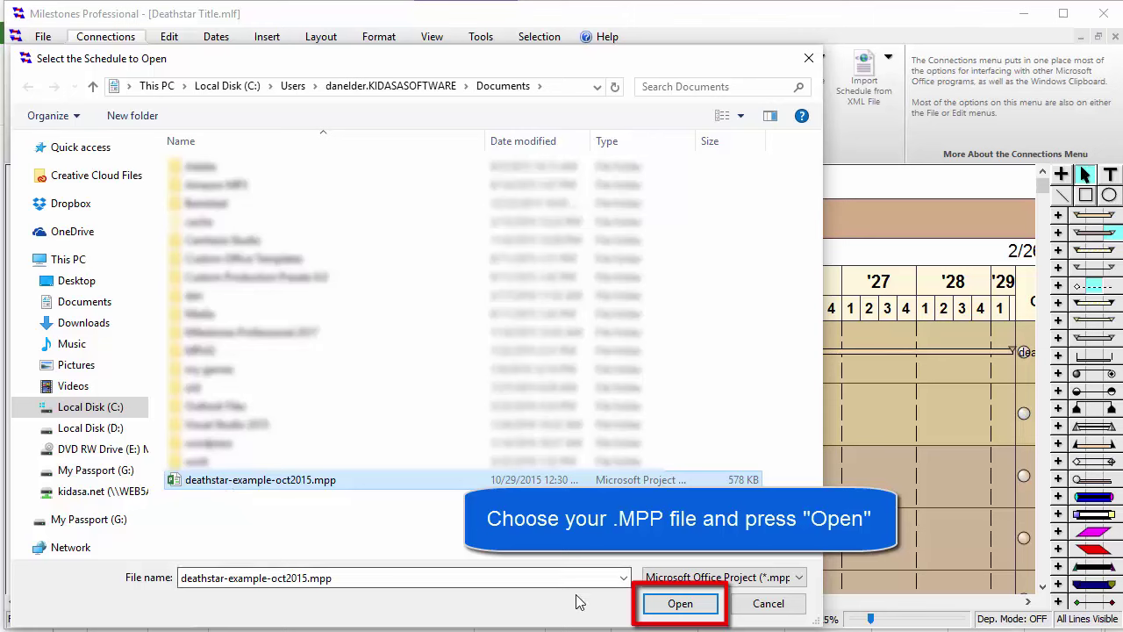
{"action": "left_click", "coordinate": [659, 607]}
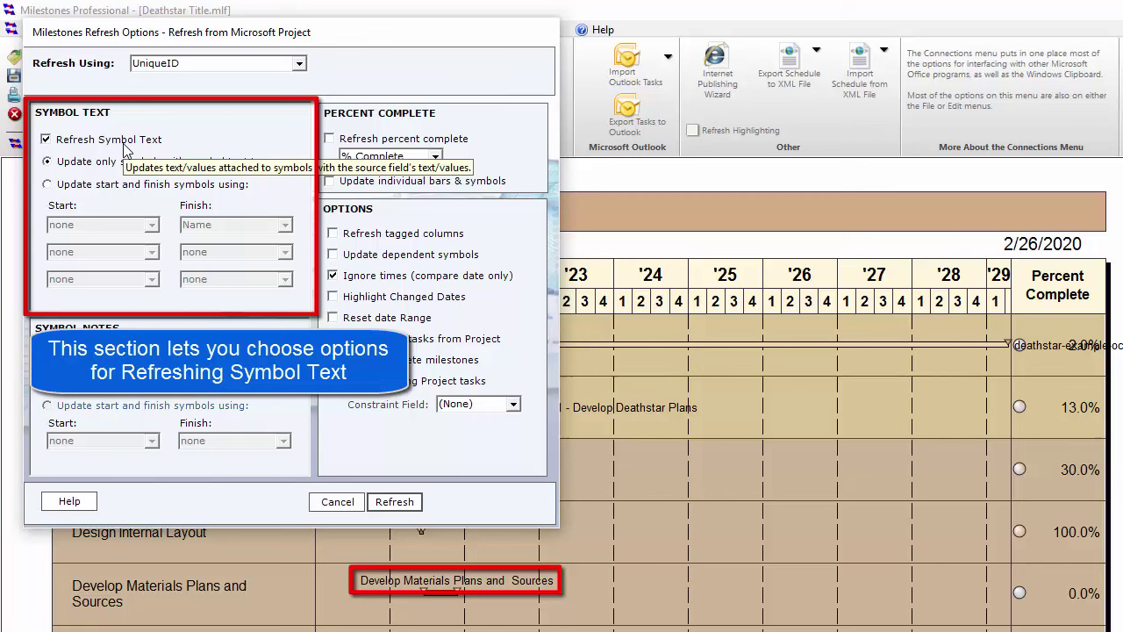
{"action": "left_click", "coordinate": [62, 144]}
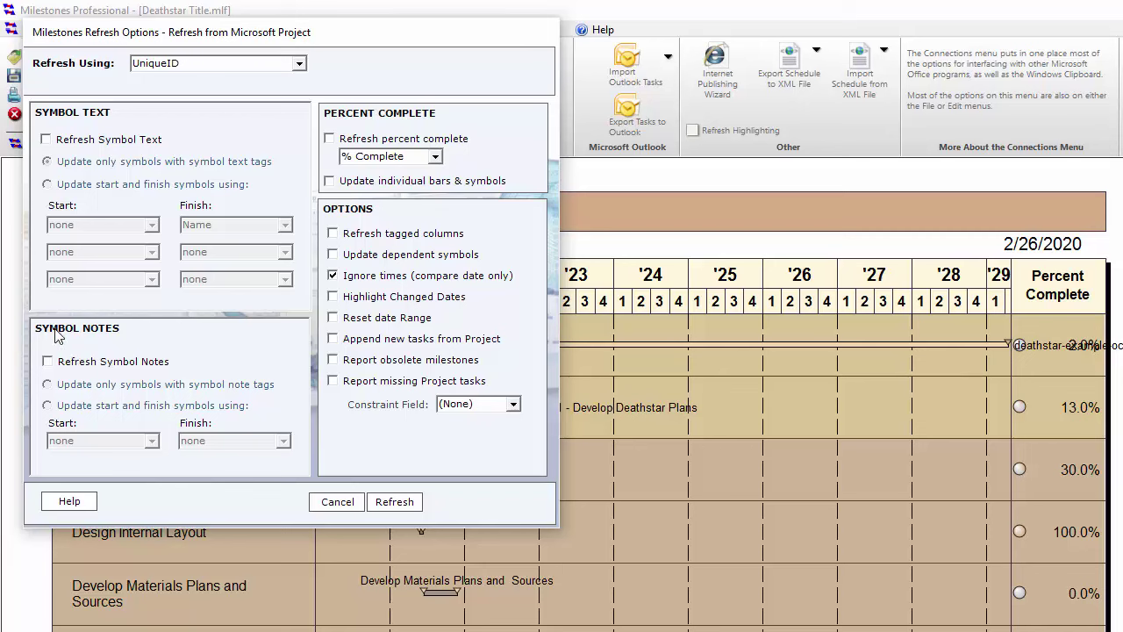
Try the symbol text refresh options, including updating start and finish symbols from chosen Project fields, and leave Refresh Symbol Text off.
{"action": "left_click", "coordinate": [46, 139]}
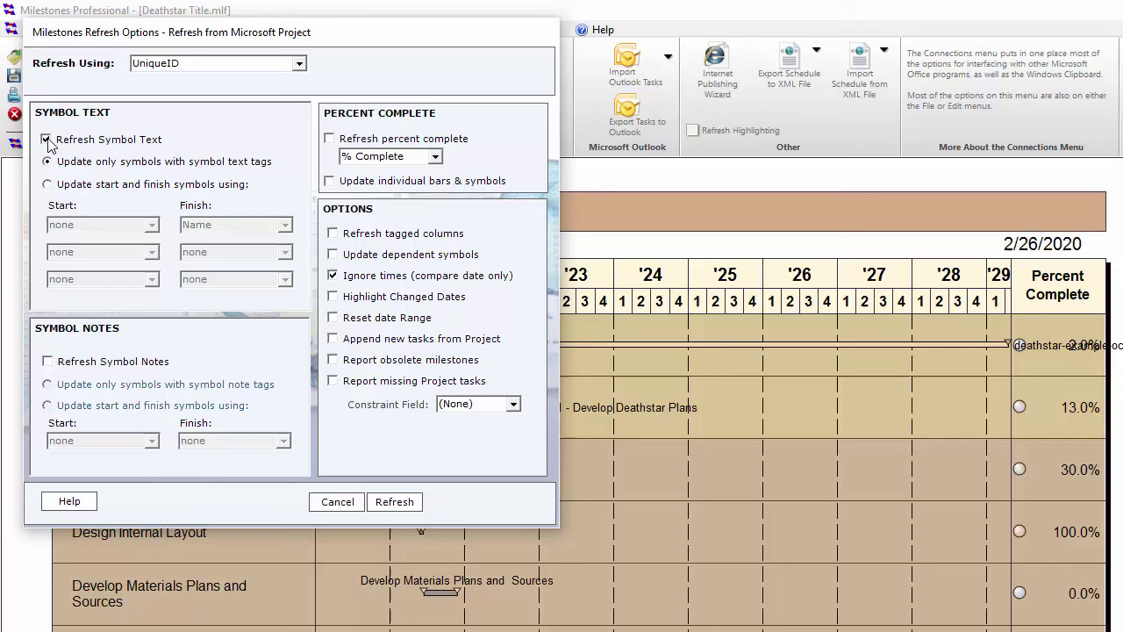
{"action": "left_click", "coordinate": [48, 186]}
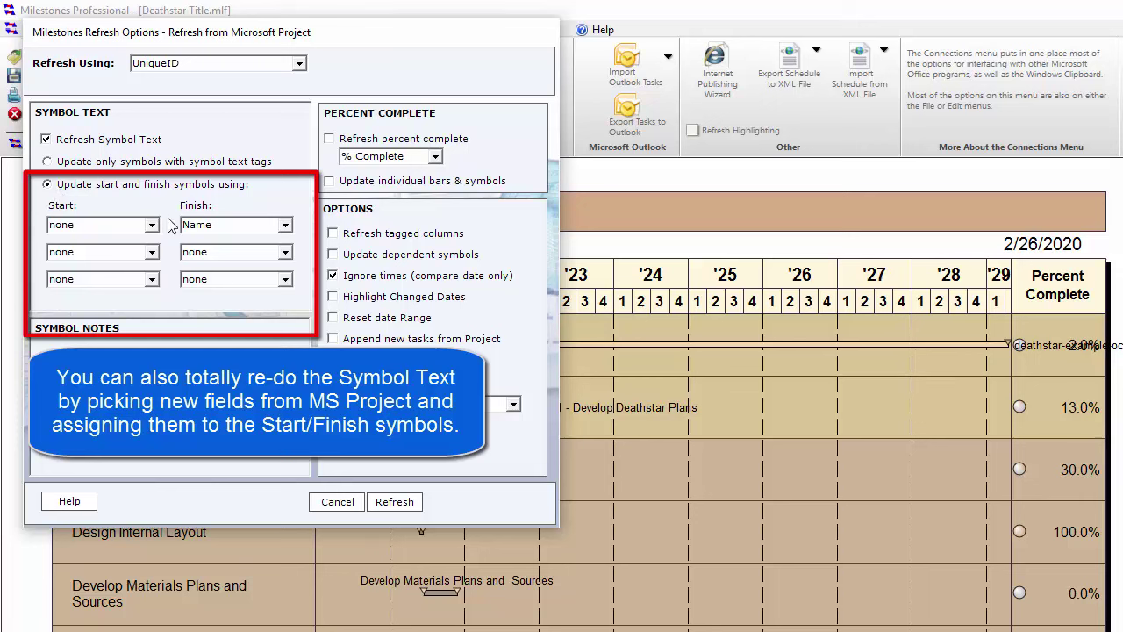
{"action": "left_click", "coordinate": [49, 162]}
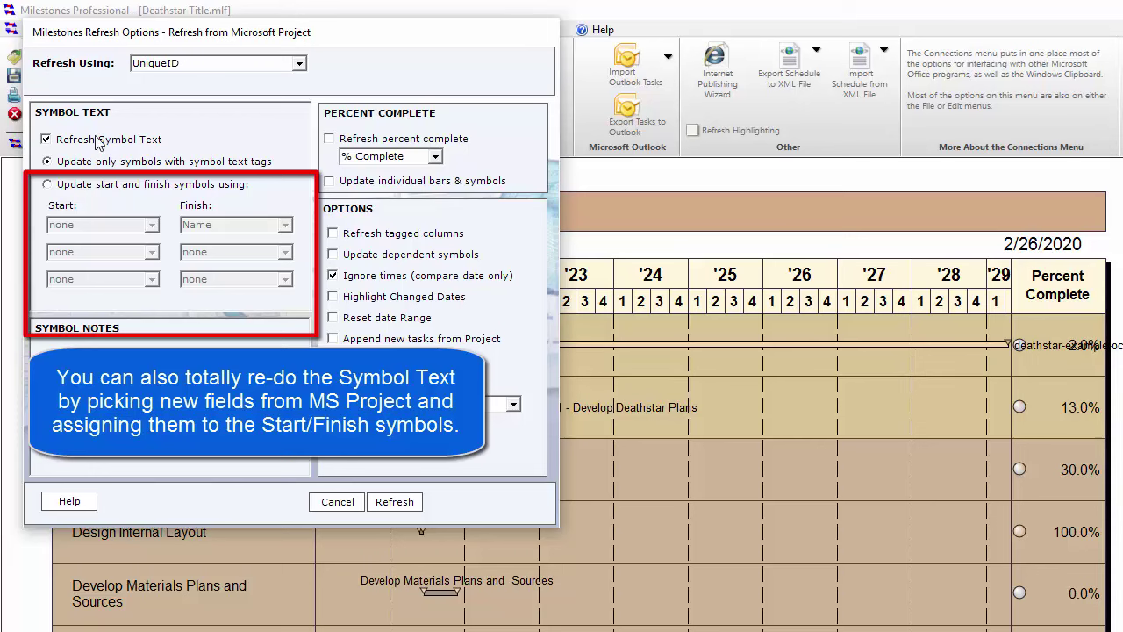
{"action": "left_click", "coordinate": [49, 184]}
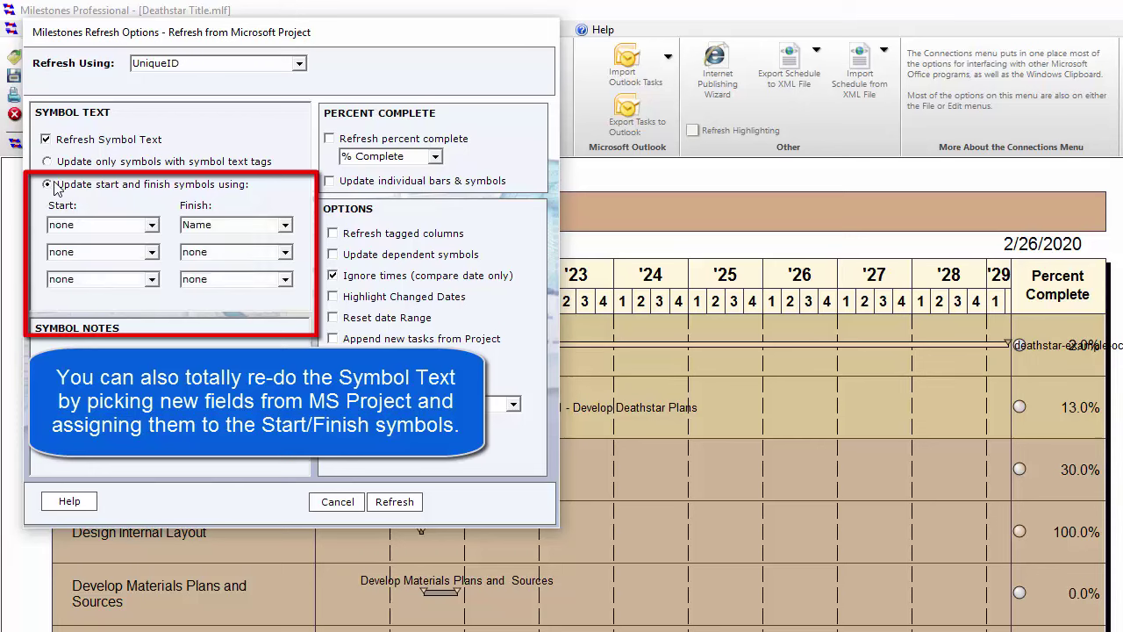
{"action": "left_click", "coordinate": [285, 225]}
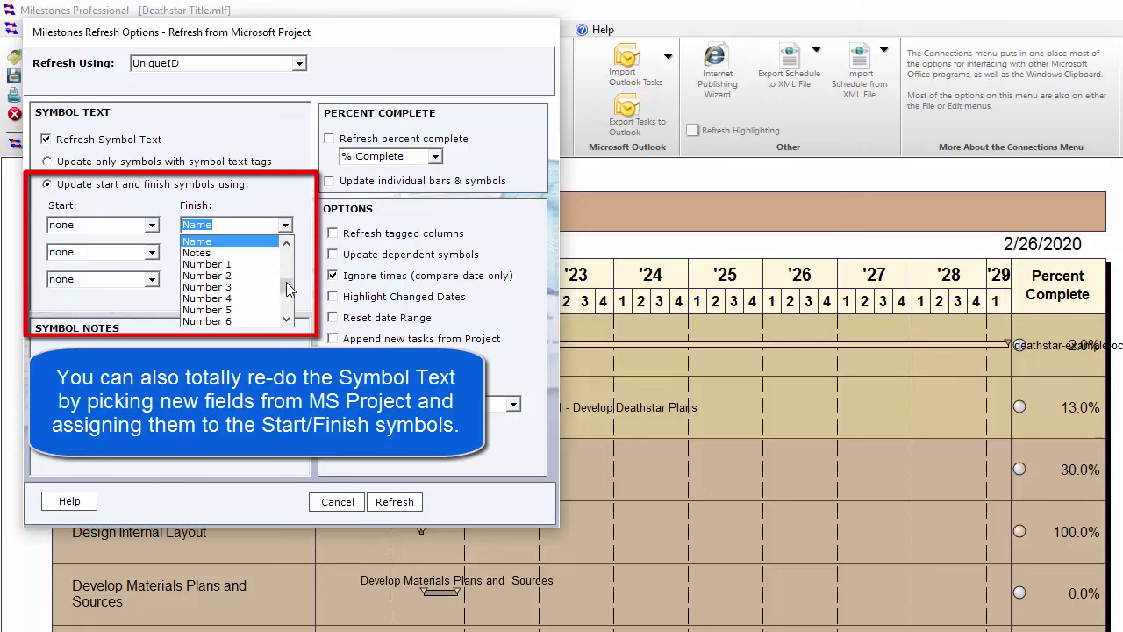
{"action": "left_click_drag", "start_coordinate": [287, 286], "coordinate": [288, 300]}
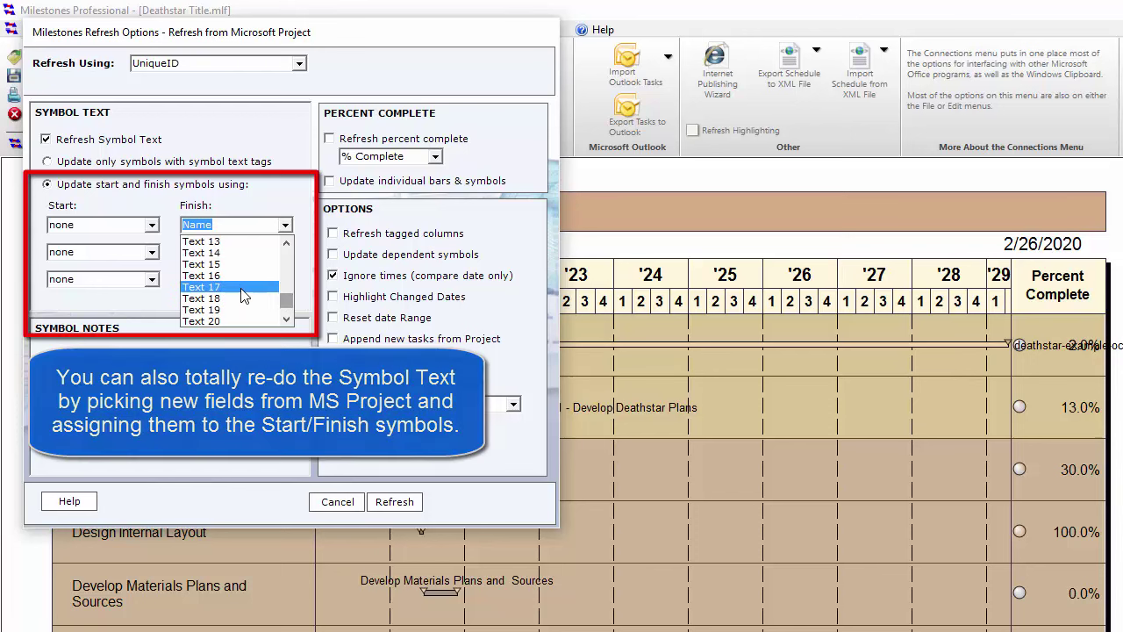
{"action": "left_click", "coordinate": [277, 213]}
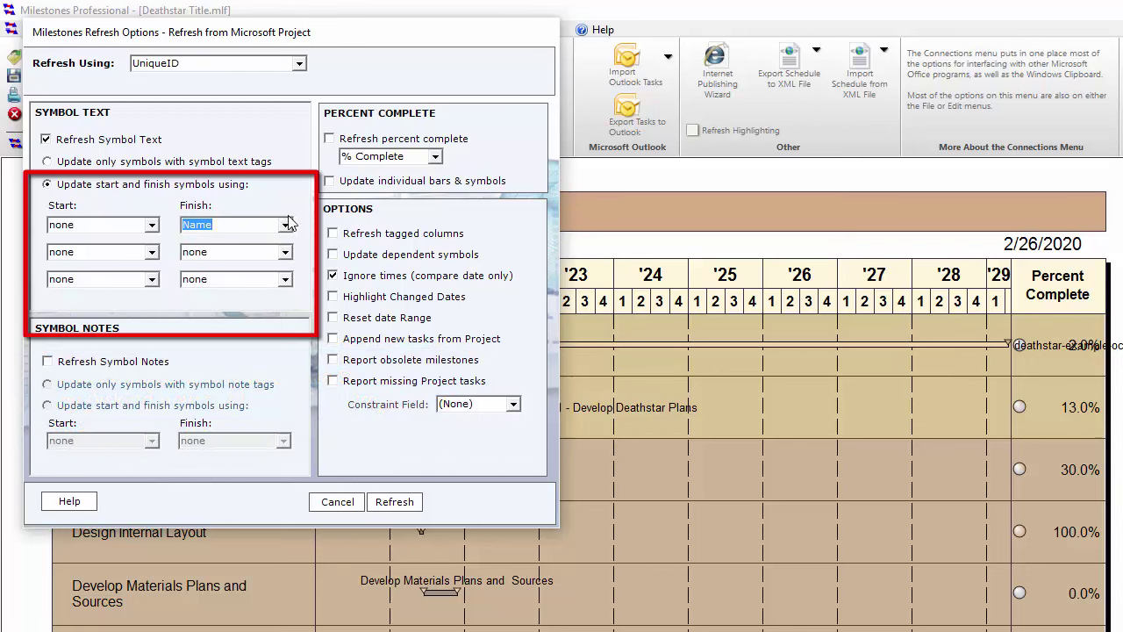
{"action": "left_click", "coordinate": [47, 163]}
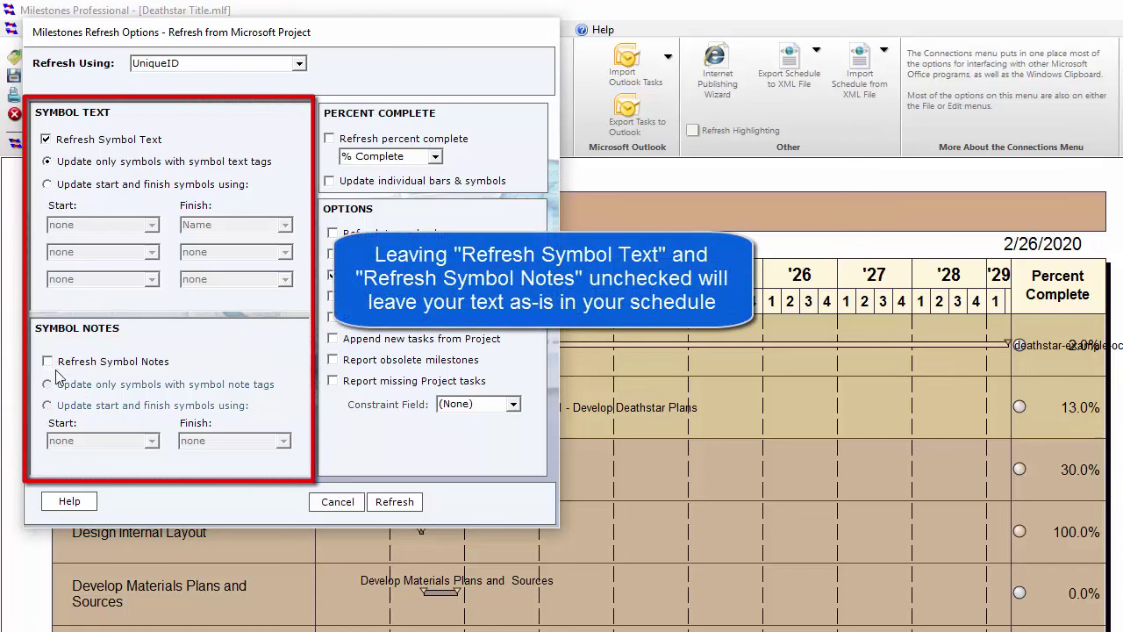
{"action": "left_click", "coordinate": [47, 139]}
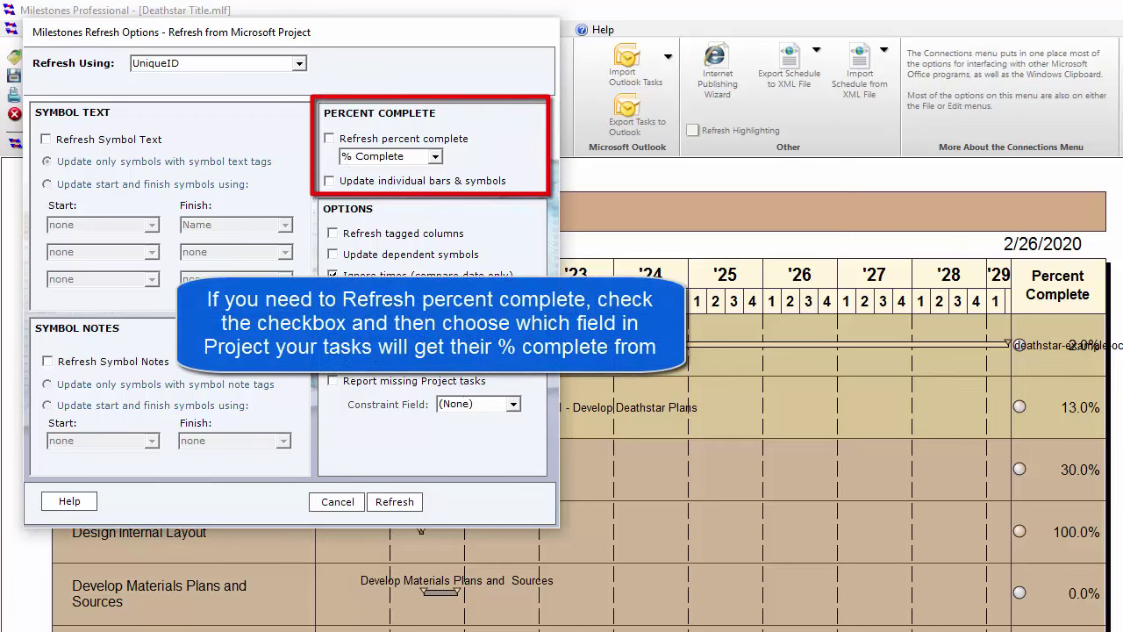
Try the Refresh percent complete option with its source fields and the Refresh tagged columns option, leaving both off.
{"action": "left_click", "coordinate": [329, 138]}
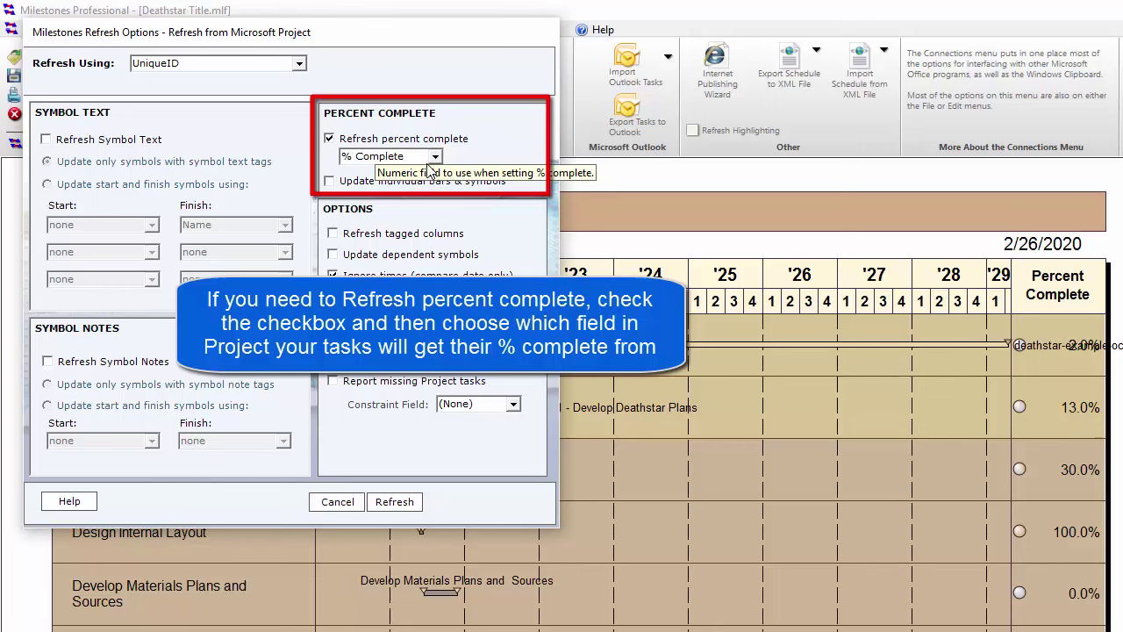
{"action": "left_click", "coordinate": [434, 158]}
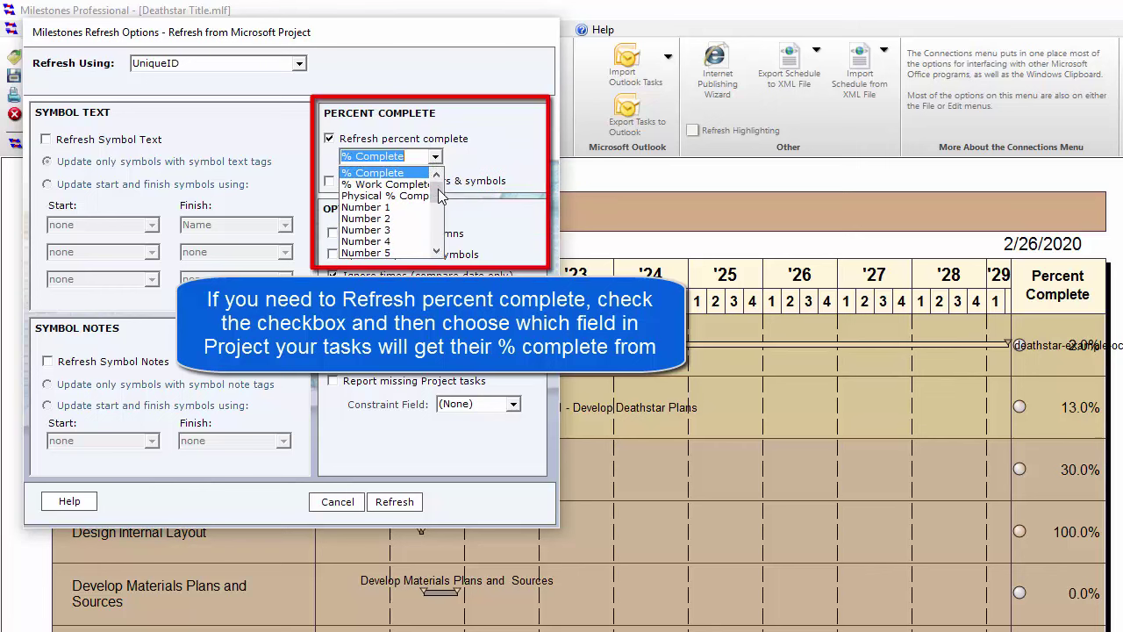
{"action": "left_click_drag", "start_coordinate": [440, 195], "coordinate": [342, 138]}
{"action": "left_click", "coordinate": [342, 138]}
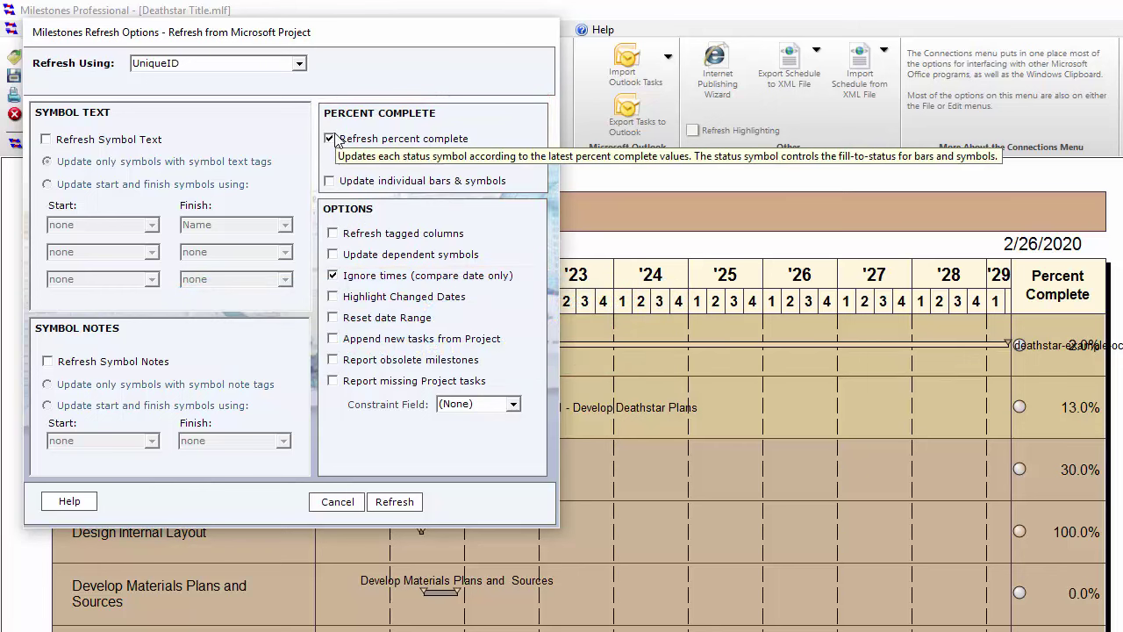
{"action": "left_click", "coordinate": [358, 140]}
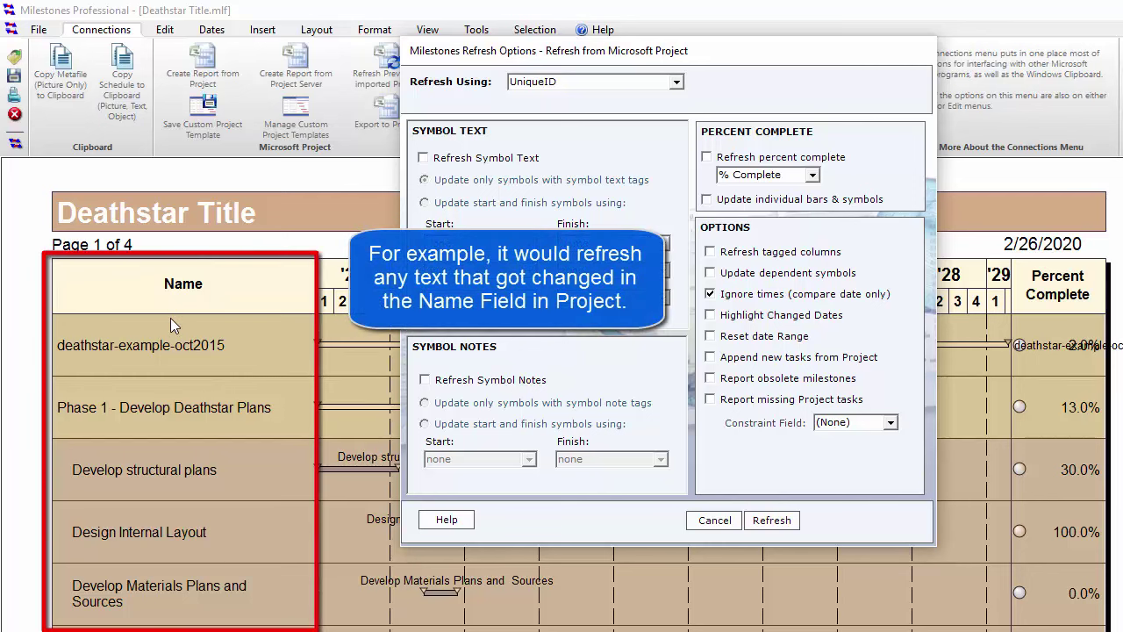
{"action": "left_click", "coordinate": [711, 252]}
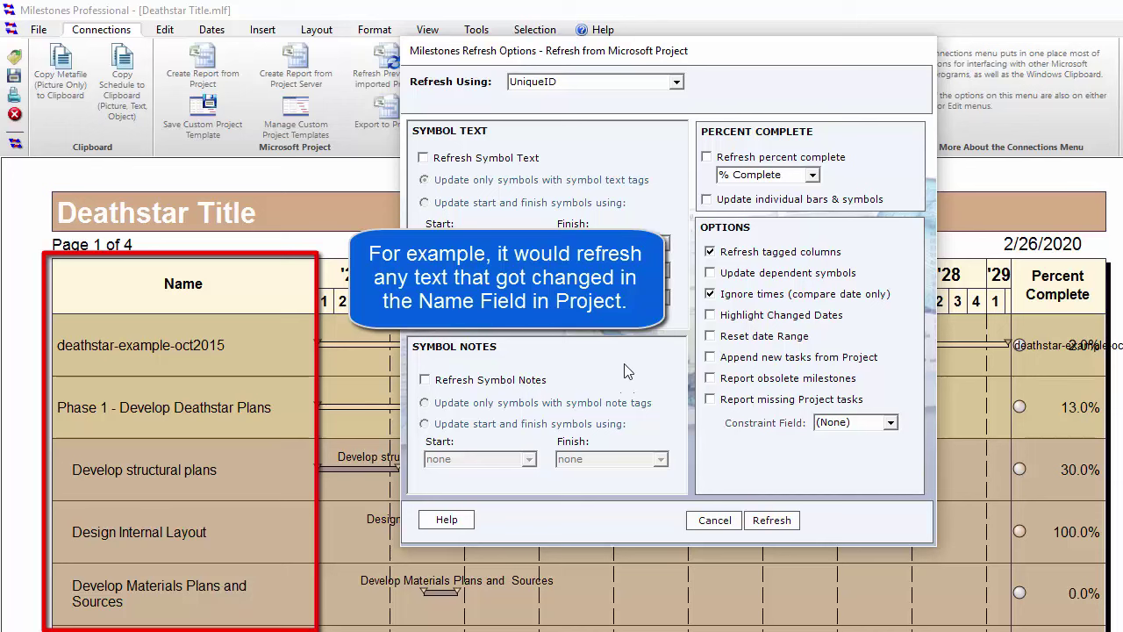
{"action": "left_click", "coordinate": [710, 253]}
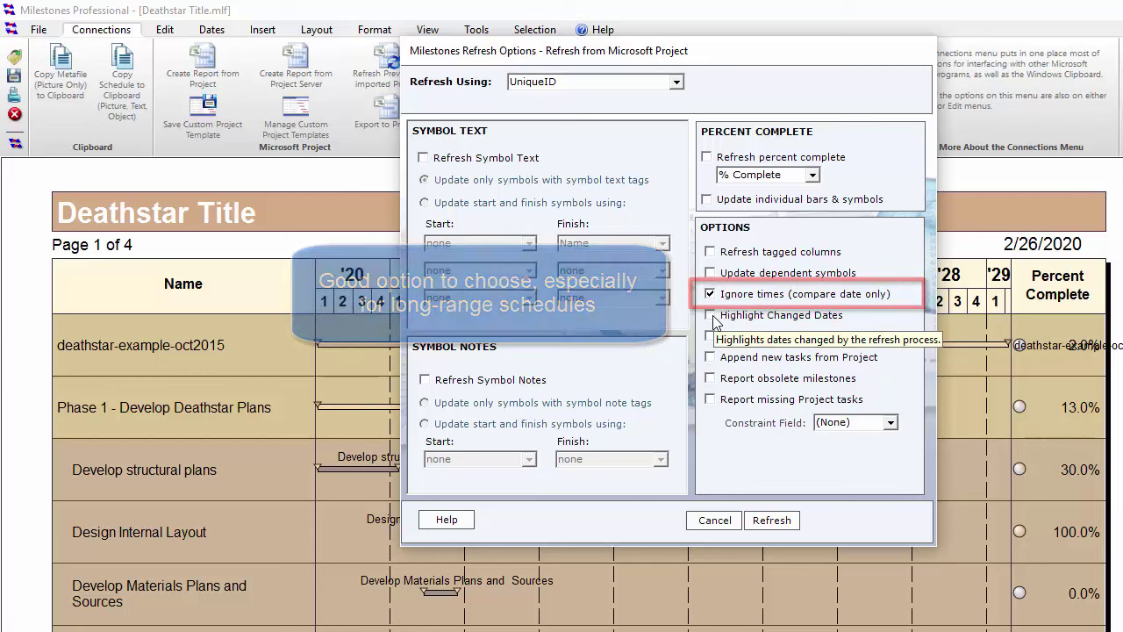
Turn on Highlight Changed Dates and refresh the schedule from the Project file.
{"action": "left_click", "coordinate": [711, 314]}
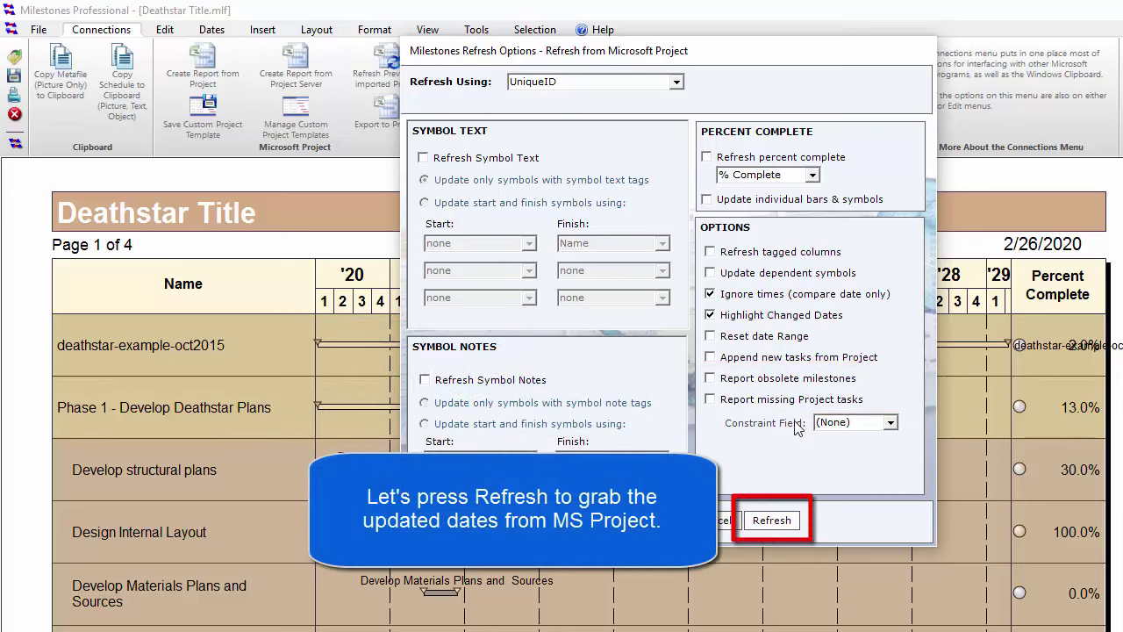
{"action": "left_click", "coordinate": [781, 524]}
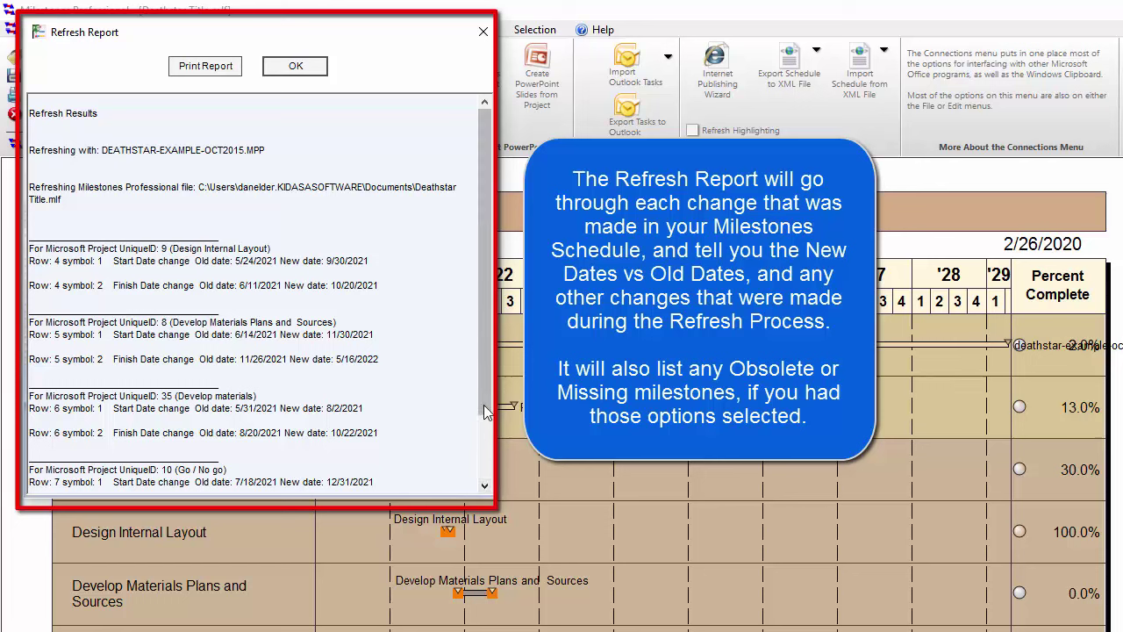
Examine the Refresh Report for the source file, the refreshed schedule and each task's old and new dates, and close it.
{"action": "left_click_drag", "start_coordinate": [487, 412], "coordinate": [488, 403]}
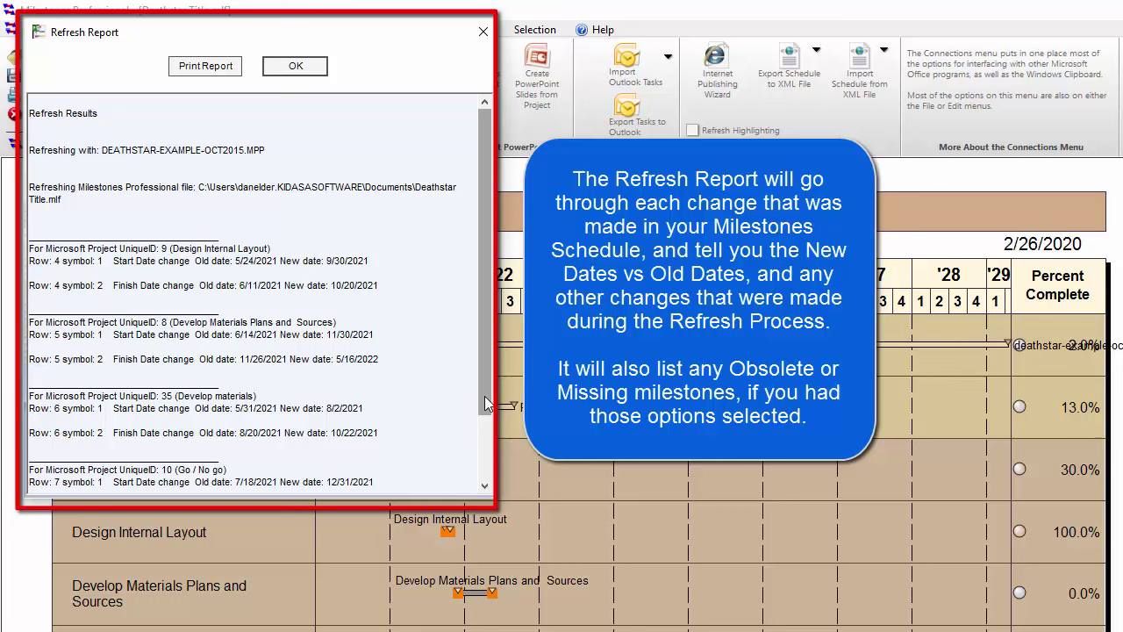
{"action": "left_click", "coordinate": [103, 151]}
{"action": "left_click_drag", "start_coordinate": [128, 156], "coordinate": [265, 161]}
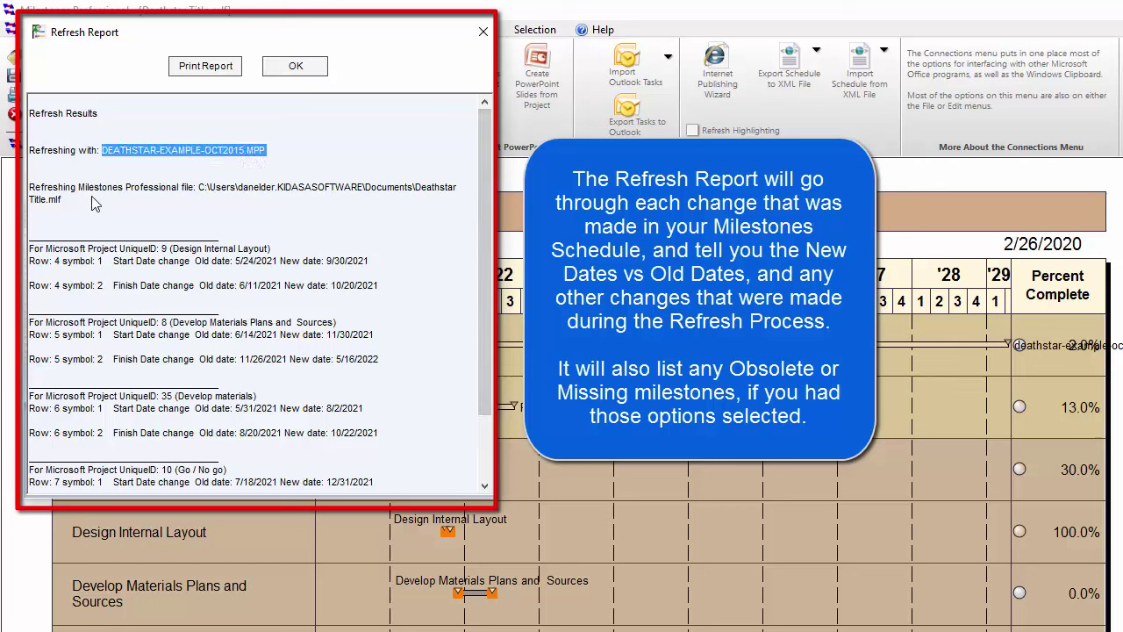
{"action": "left_click_drag", "start_coordinate": [199, 186], "coordinate": [213, 207]}
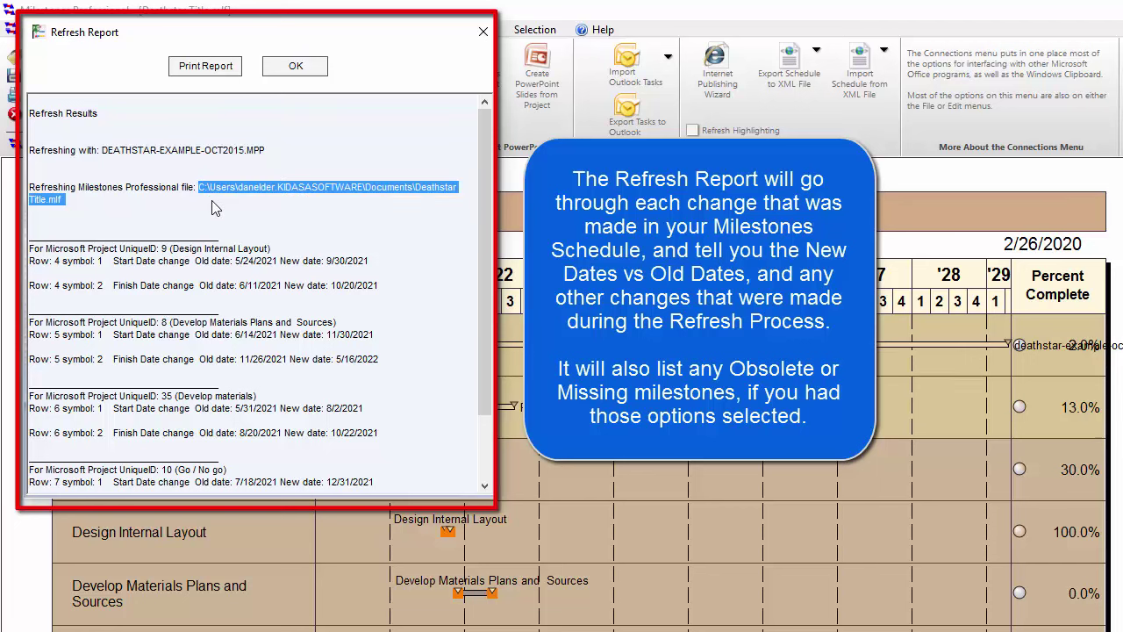
{"action": "left_click_drag", "start_coordinate": [483, 285], "coordinate": [430, 358]}
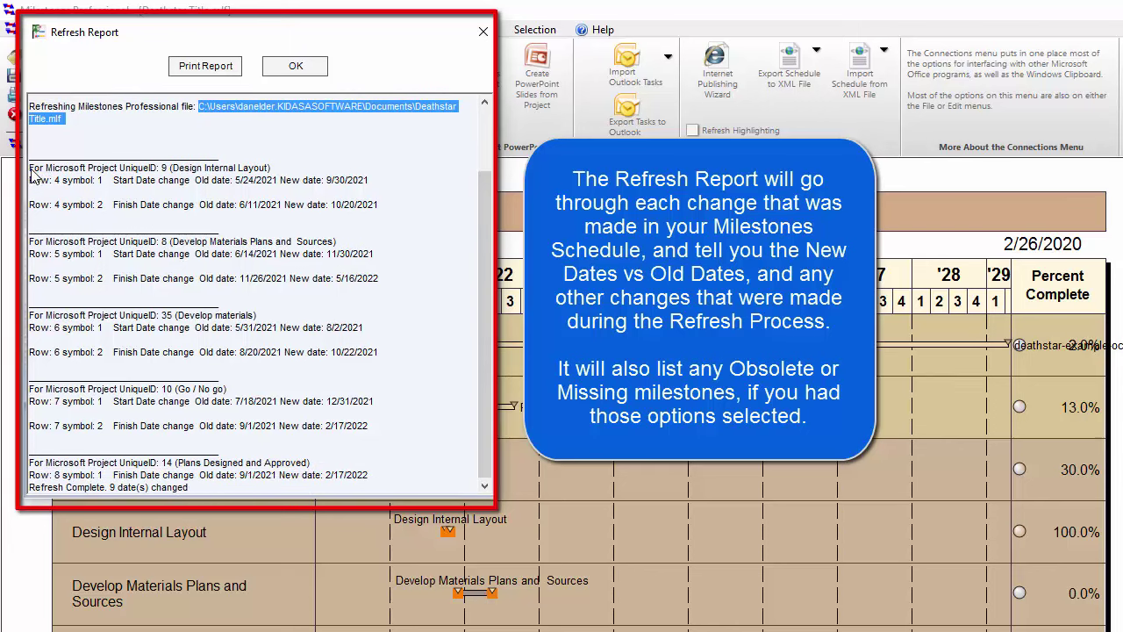
{"action": "left_click_drag", "start_coordinate": [29, 167], "coordinate": [280, 173]}
{"action": "left_click_drag", "start_coordinate": [195, 180], "coordinate": [368, 182]}
{"action": "left_click", "coordinate": [286, 186]}
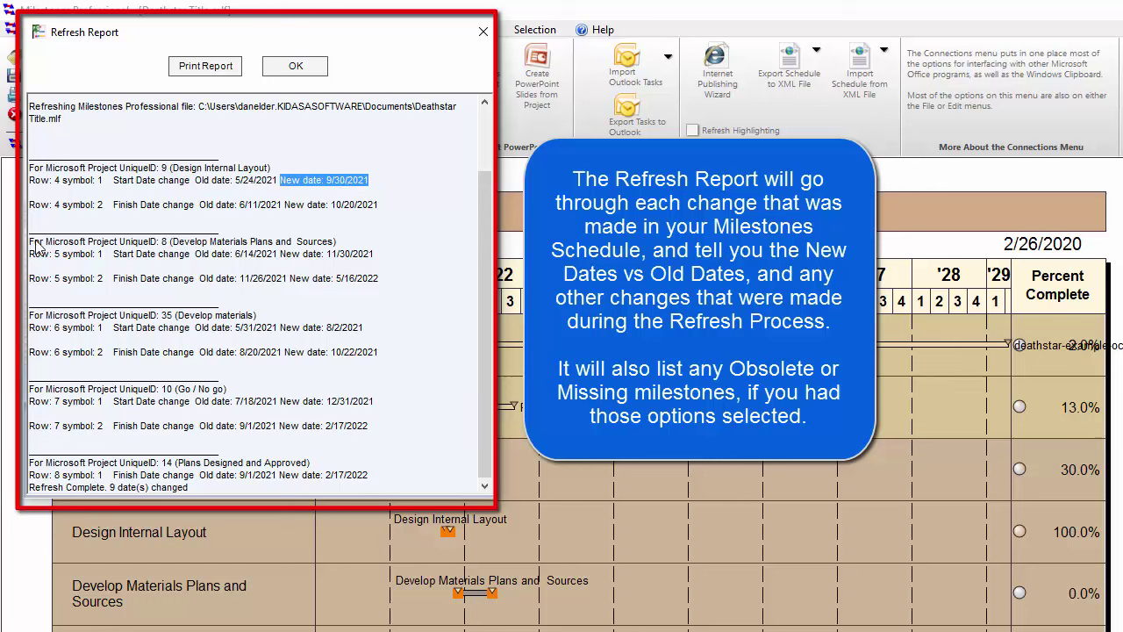
{"action": "left_click_drag", "start_coordinate": [120, 248], "coordinate": [342, 251]}
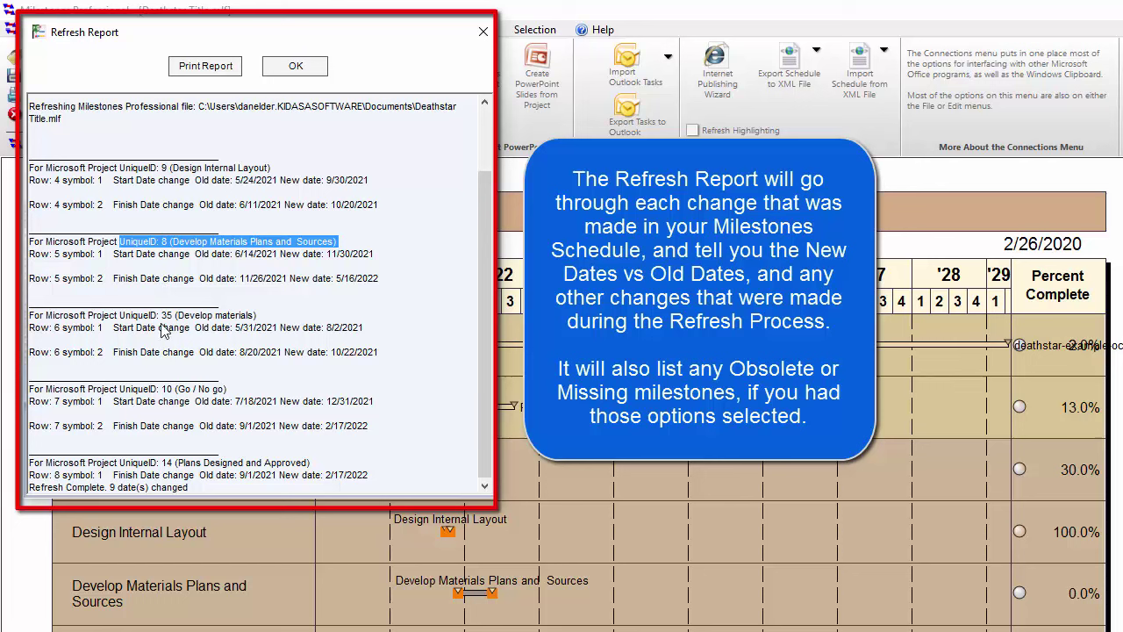
{"action": "left_click_drag", "start_coordinate": [200, 488], "coordinate": [52, 493]}
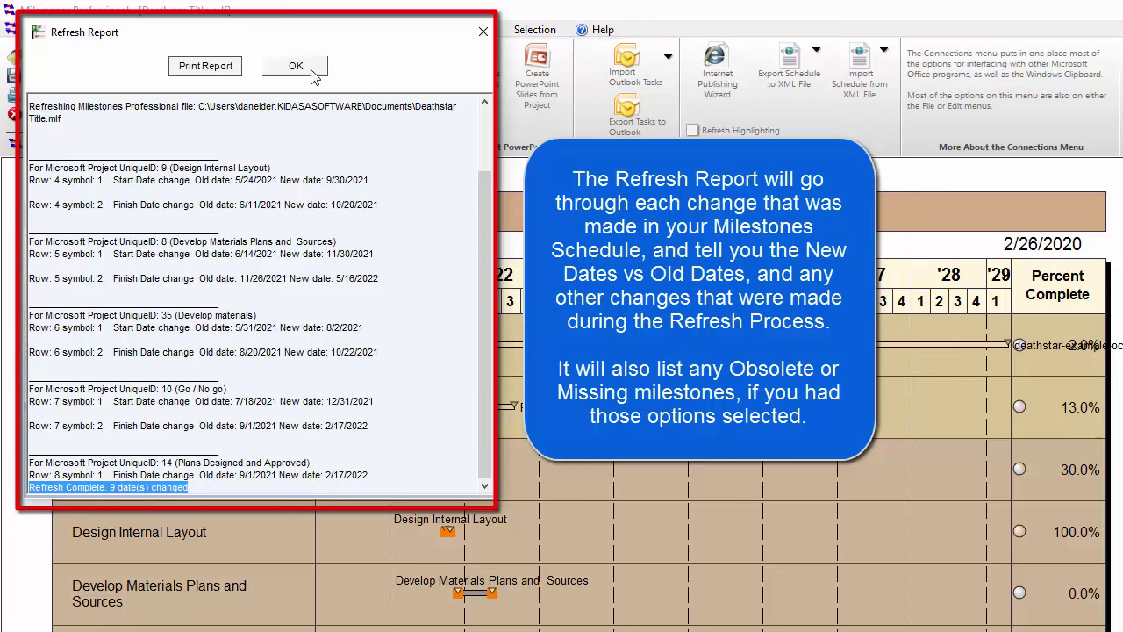
{"action": "left_click_drag", "start_coordinate": [263, 487], "coordinate": [305, 539]}
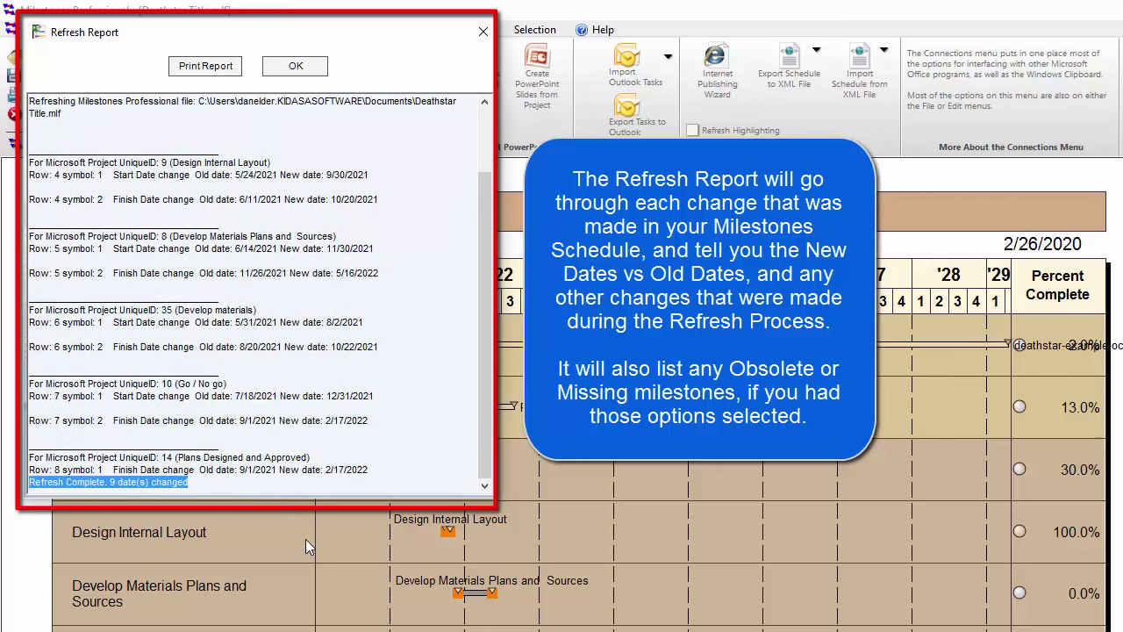
{"action": "left_click", "coordinate": [294, 68]}
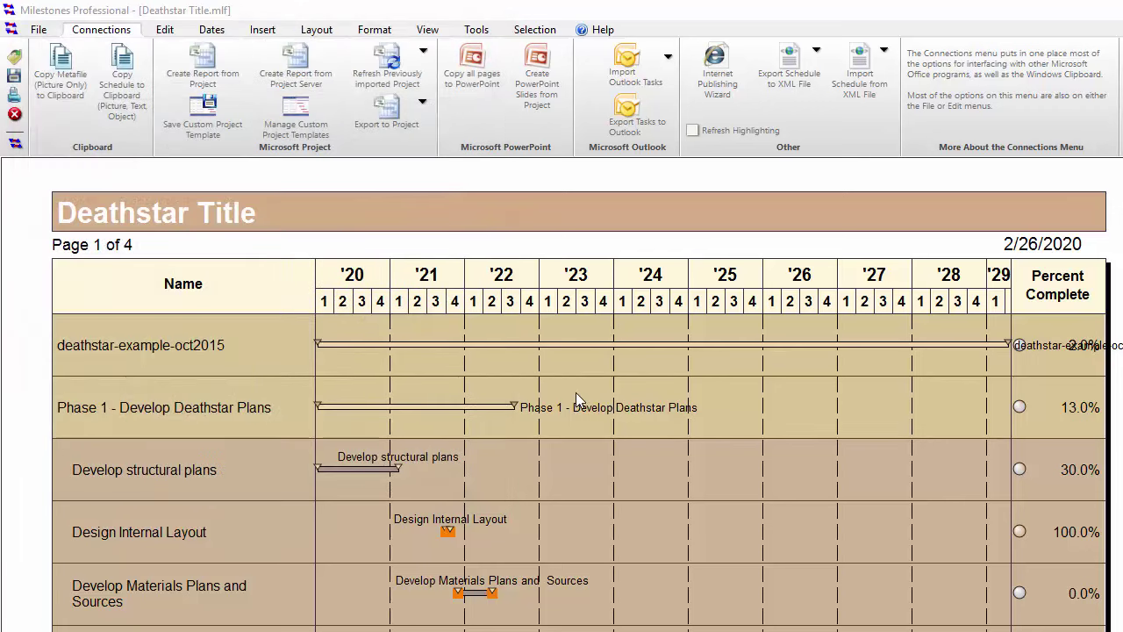
Toggle Refresh Highlighting off and back on for the changed-date symbols in the Phase 1 tasks.
{"action": "scroll", "coordinate": [566, 390], "scroll_direction": "down", "scroll_amount": 3}
{"action": "scroll", "coordinate": [566, 389], "scroll_direction": "down", "scroll_amount": 1}
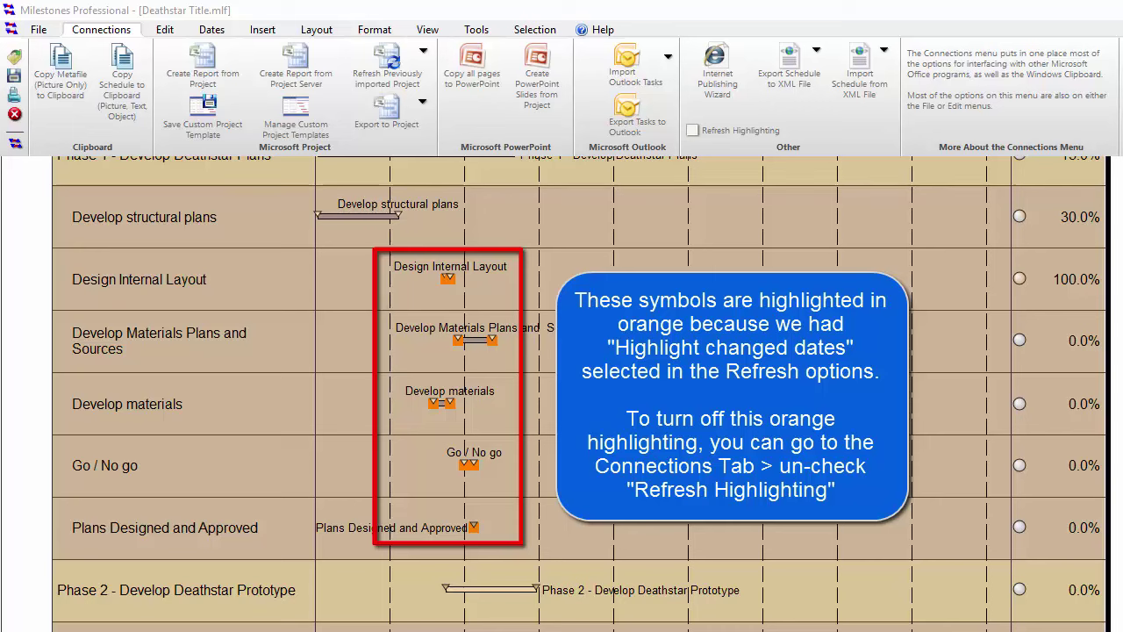
{"action": "left_click", "coordinate": [699, 133]}
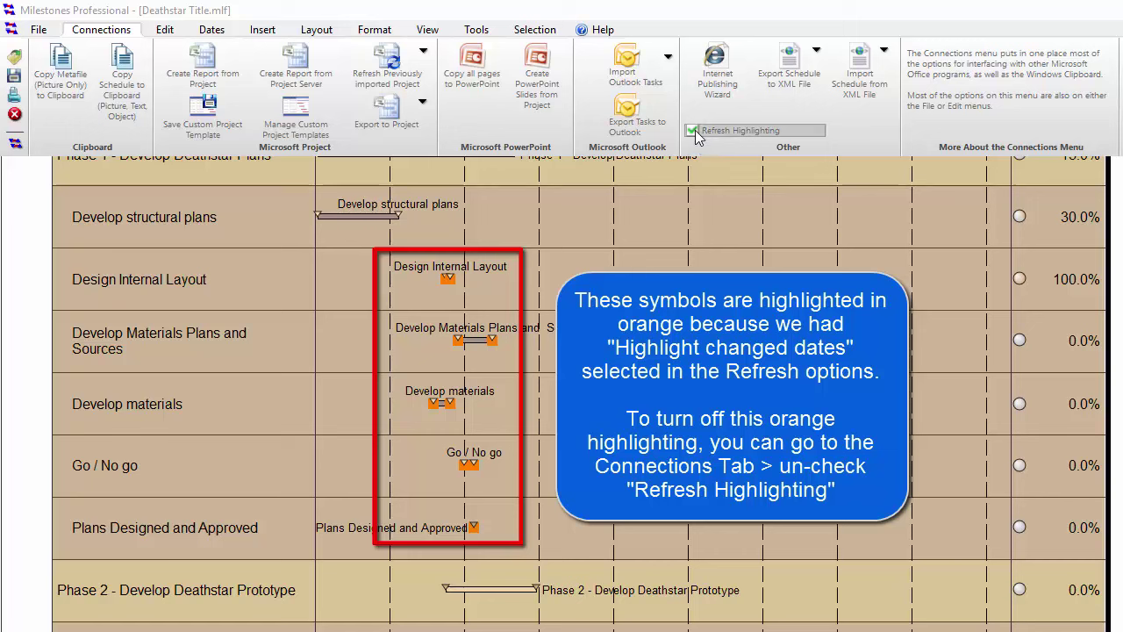
{"action": "left_click", "coordinate": [694, 130]}
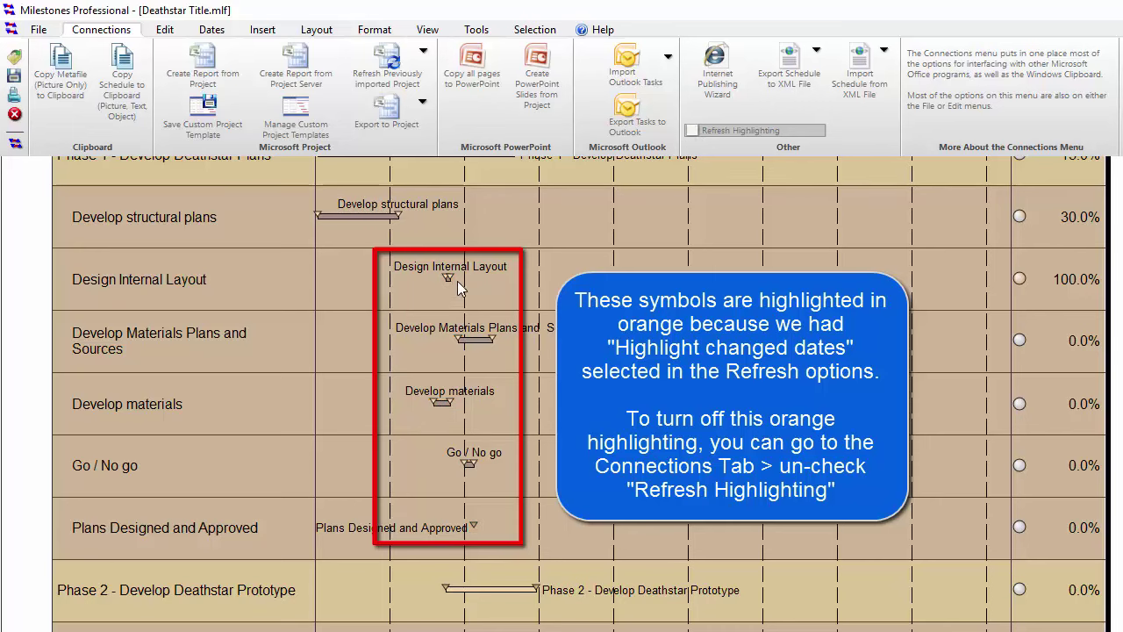
{"action": "left_click", "coordinate": [696, 128]}
{"action": "left_click", "coordinate": [696, 128]}
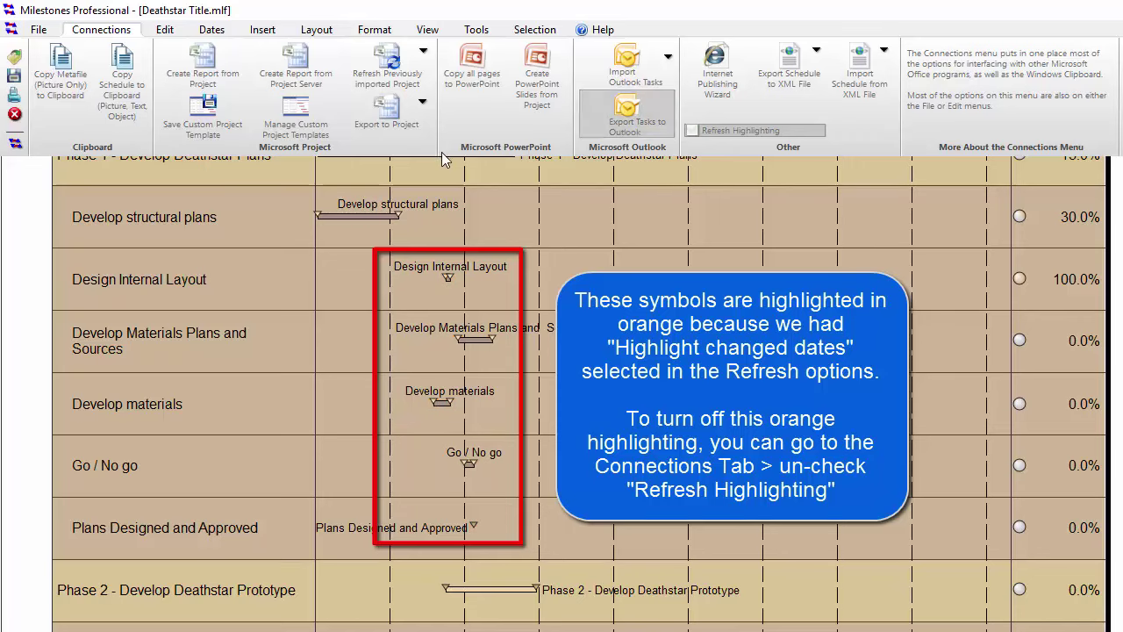
{"action": "left_click", "coordinate": [693, 130]}
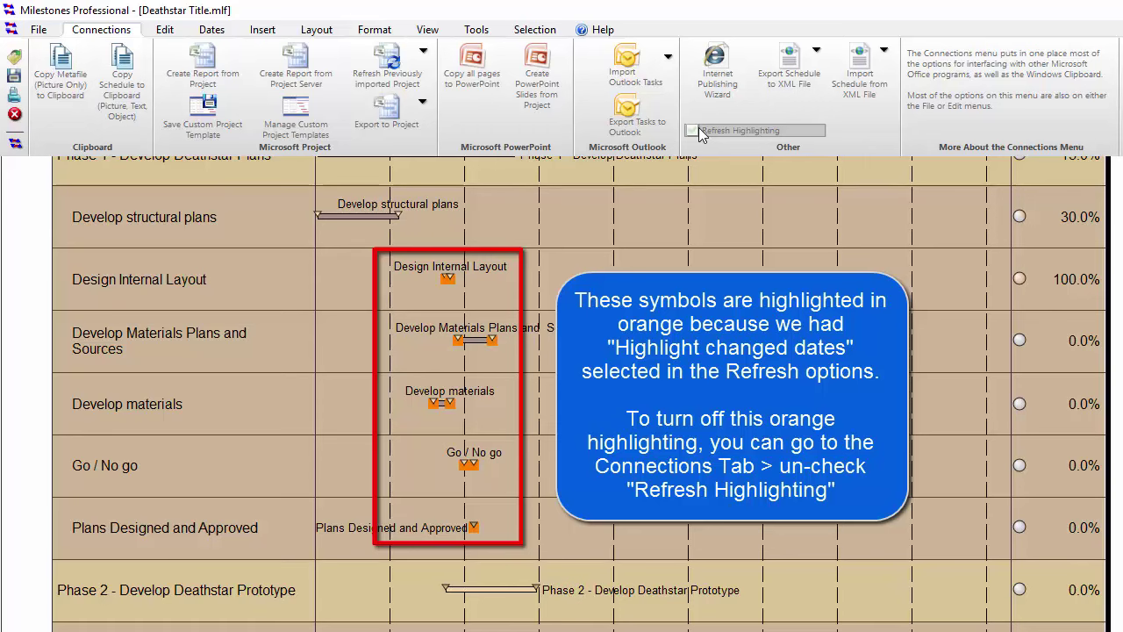